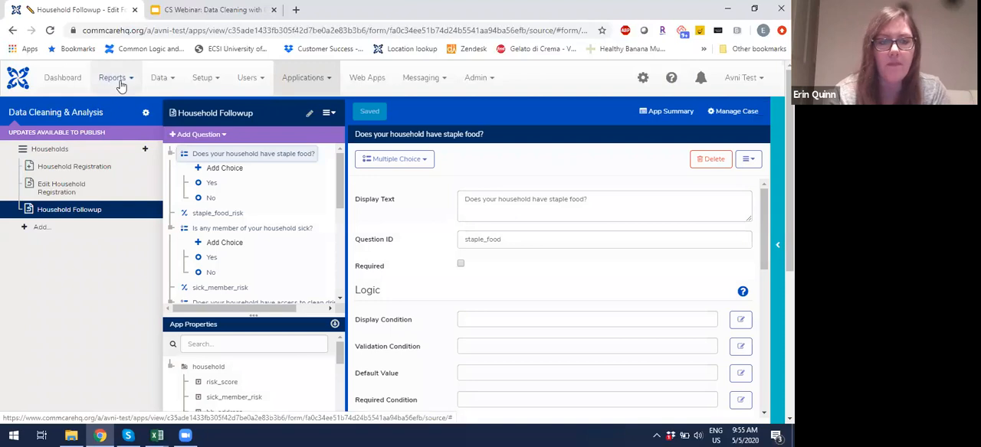
Step: Open the full reports list in a separate browser tab and bring up the Submit History report
click(118, 85)
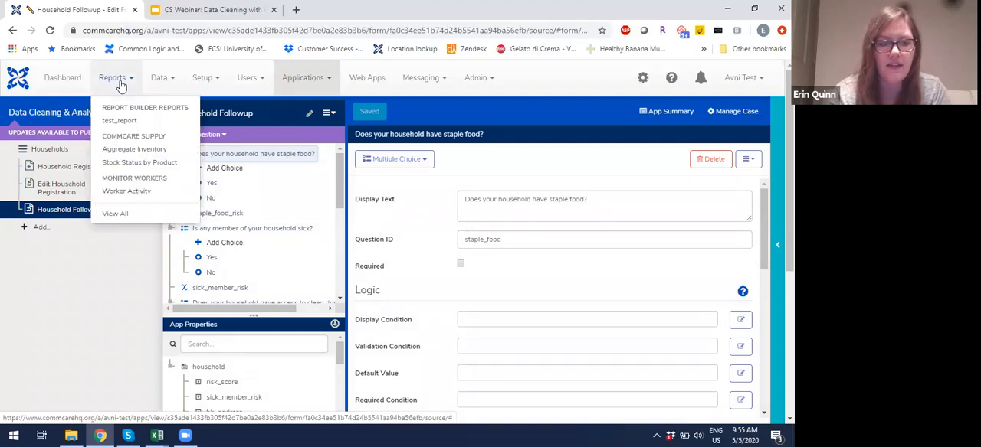
right_click(133, 222)
click(137, 227)
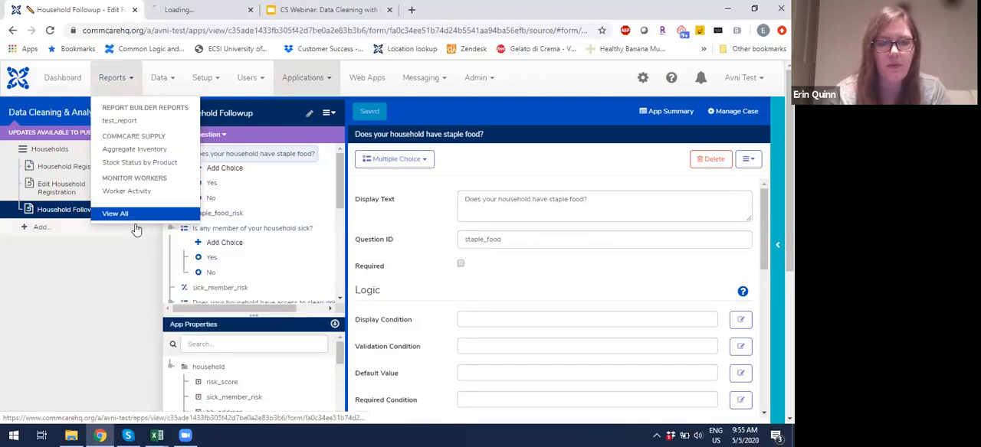
click(221, 9)
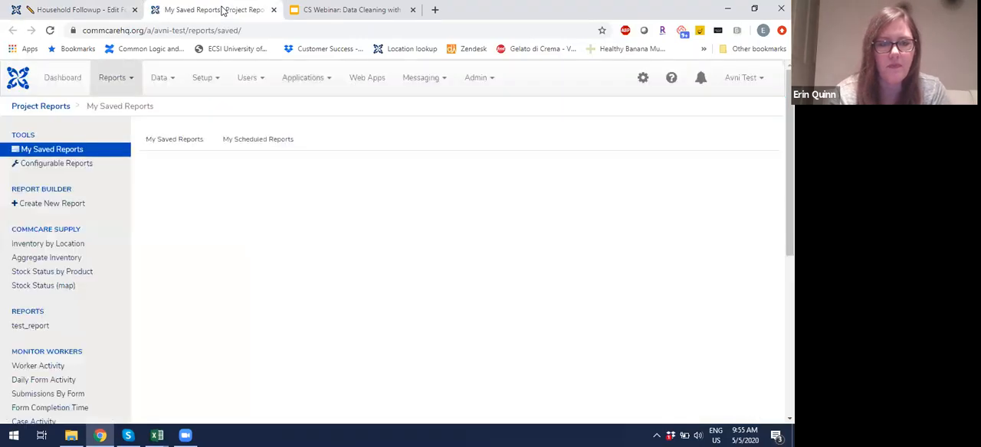
scroll(38, 285, down, 2)
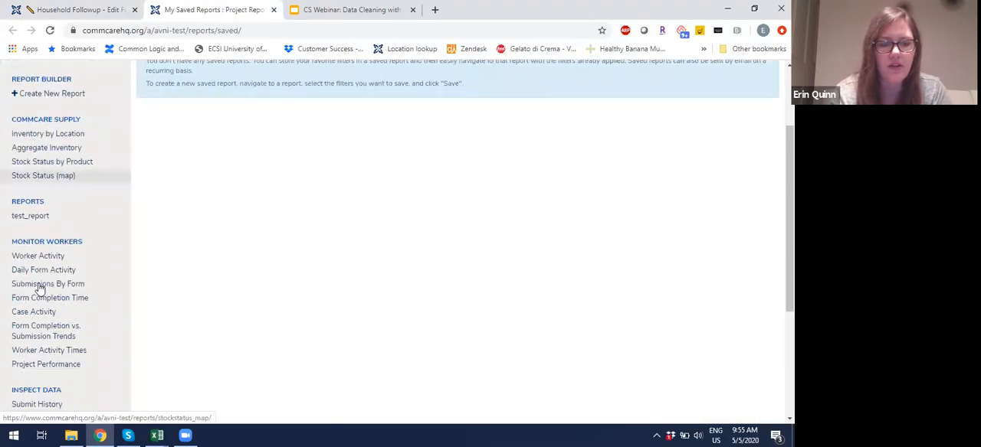
click(44, 314)
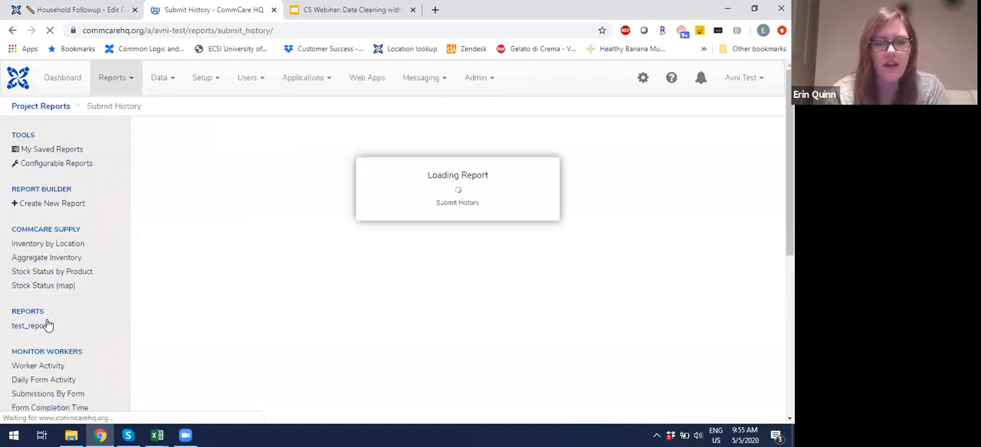
Step: Filter the forms to the Data Cleaning & Analysis application, Households menu and Household Followup form
scroll(245, 259, down, 1)
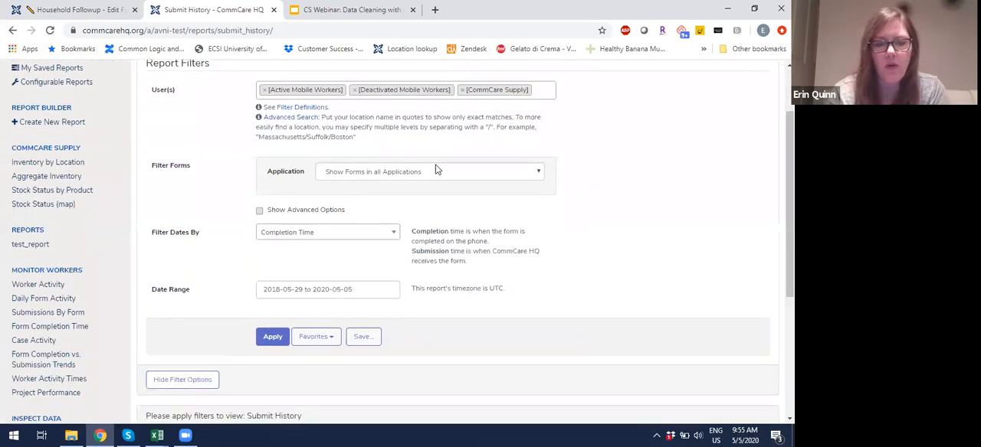
click(434, 177)
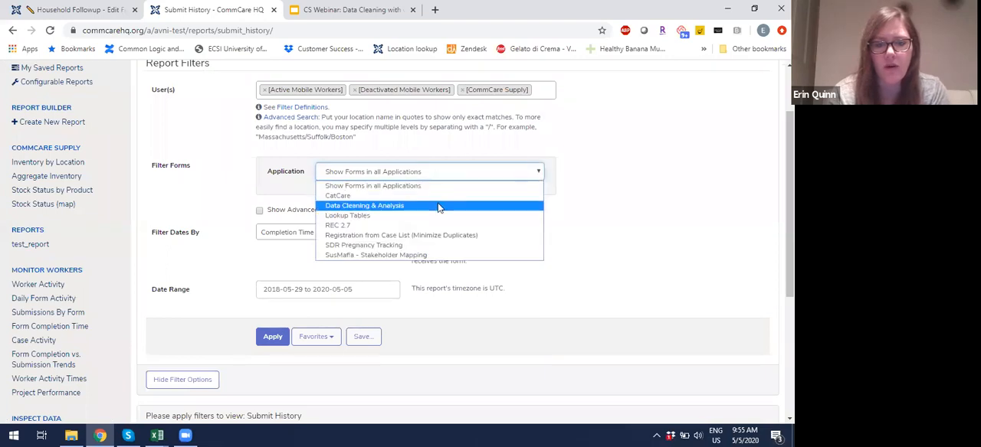
click(438, 204)
click(406, 201)
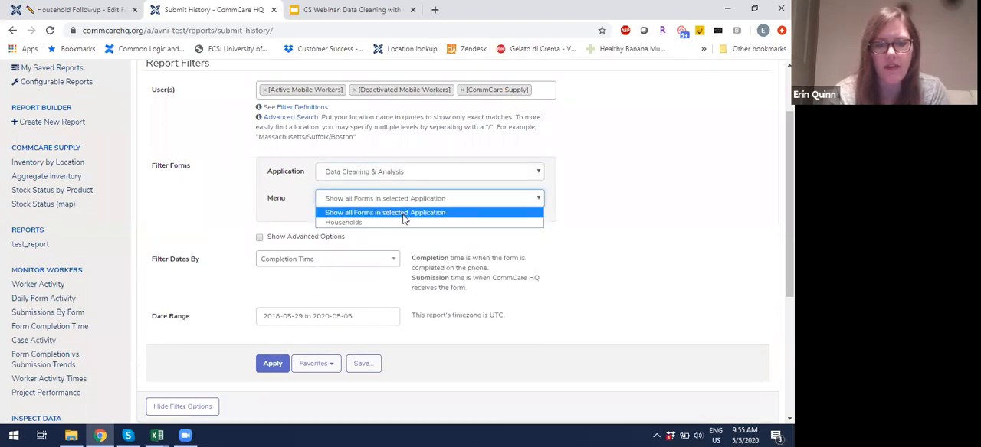
click(403, 223)
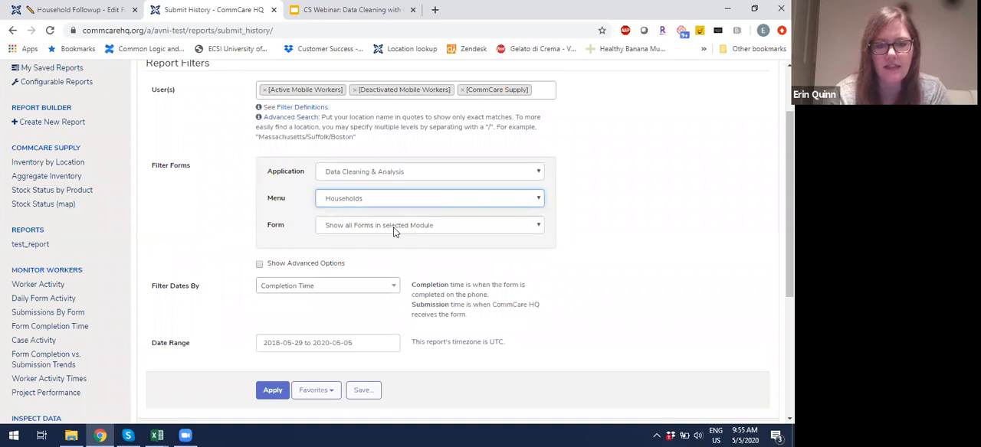
click(399, 227)
click(360, 257)
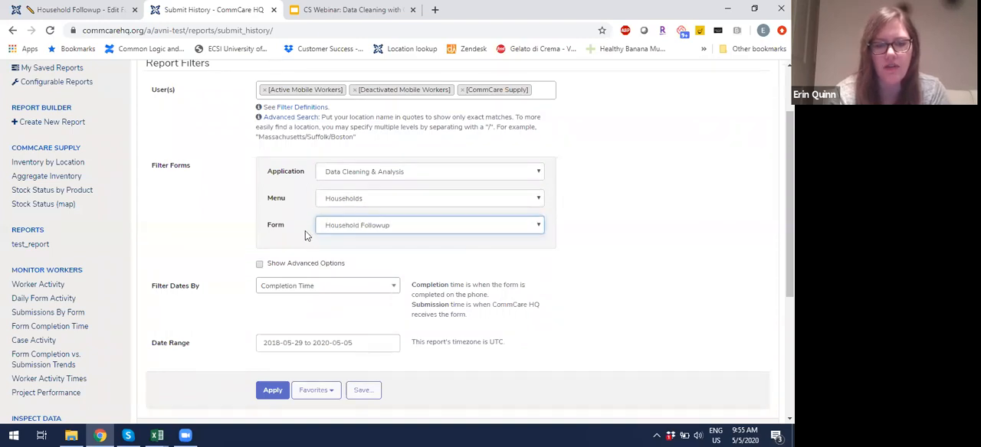
Step: Set the date range to 2020-04-29 to 2020-05-05 and apply the Submit History filters
scroll(304, 236, down, 2)
scroll(265, 276, down, 1)
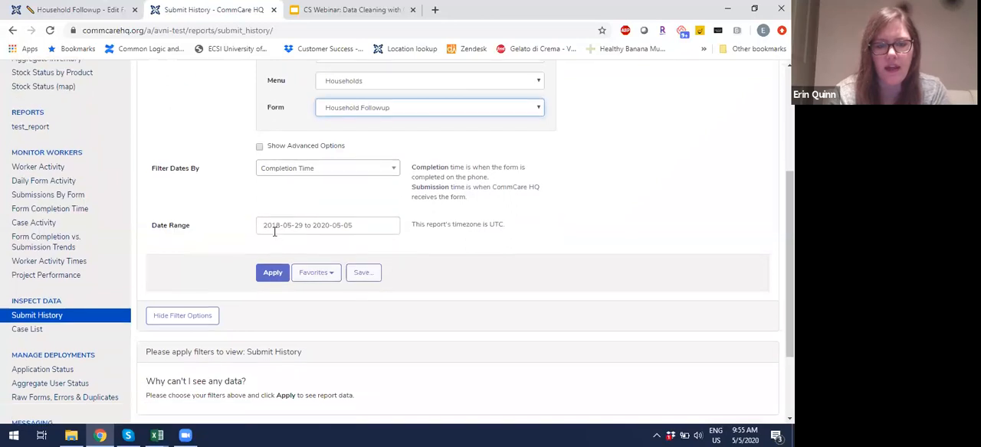
click(274, 226)
click(285, 257)
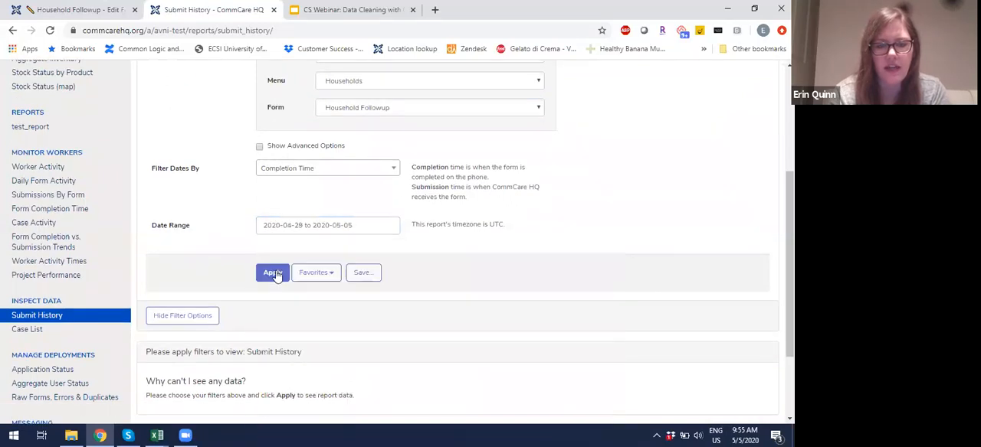
click(275, 273)
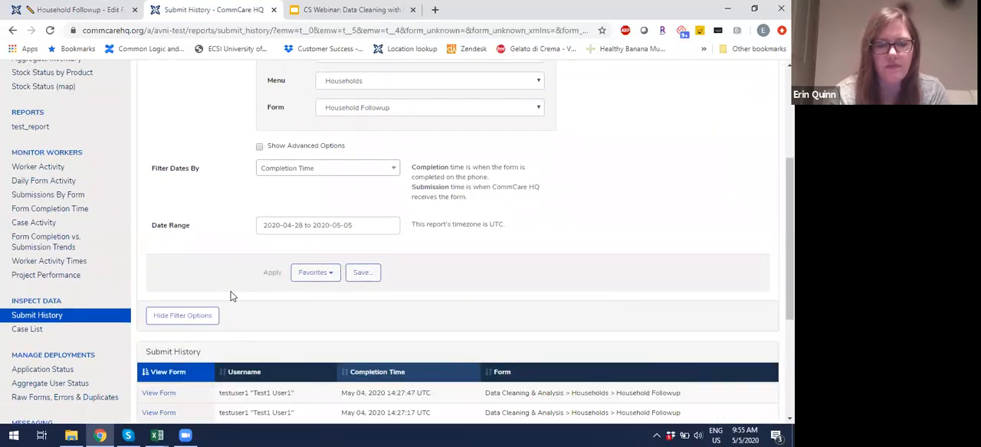
Step: Examine the listed Household Followup submissions and the available page-size options
scroll(230, 291, down, 3)
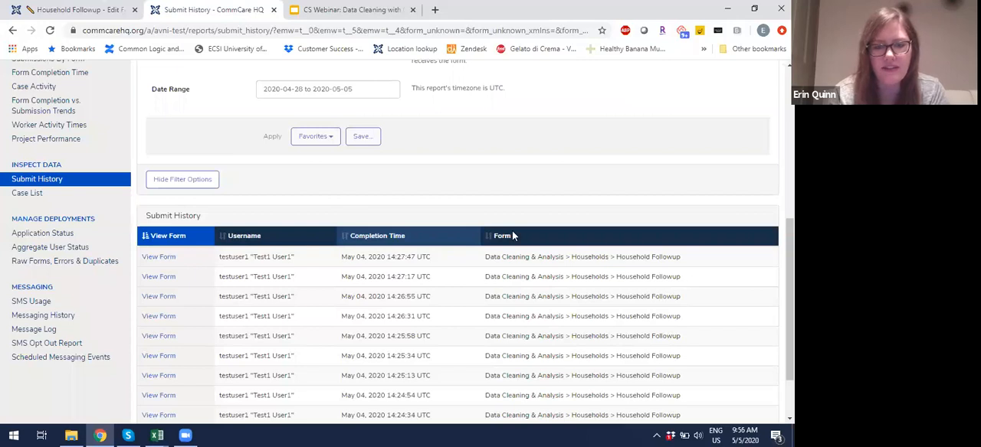
scroll(512, 233, down, 2)
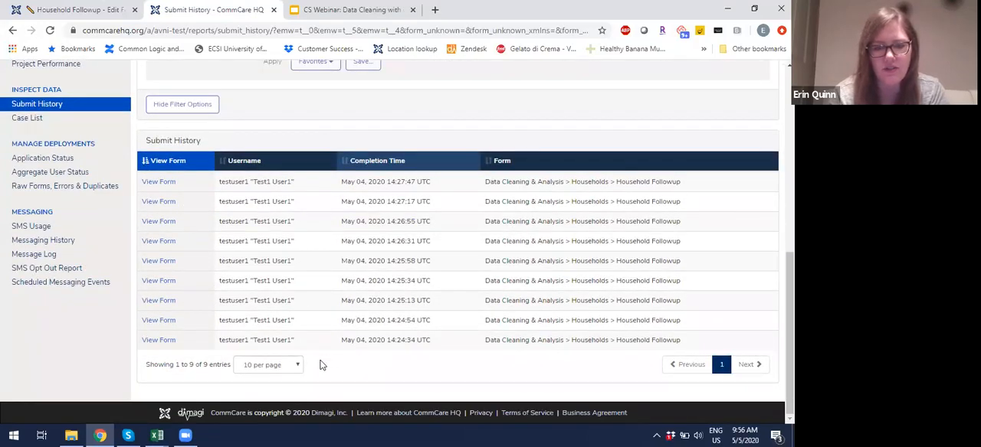
click(284, 367)
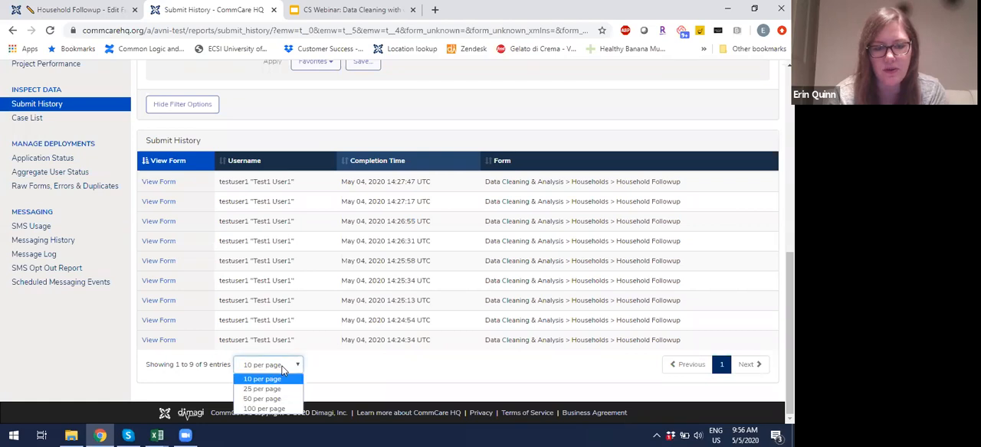
click(345, 390)
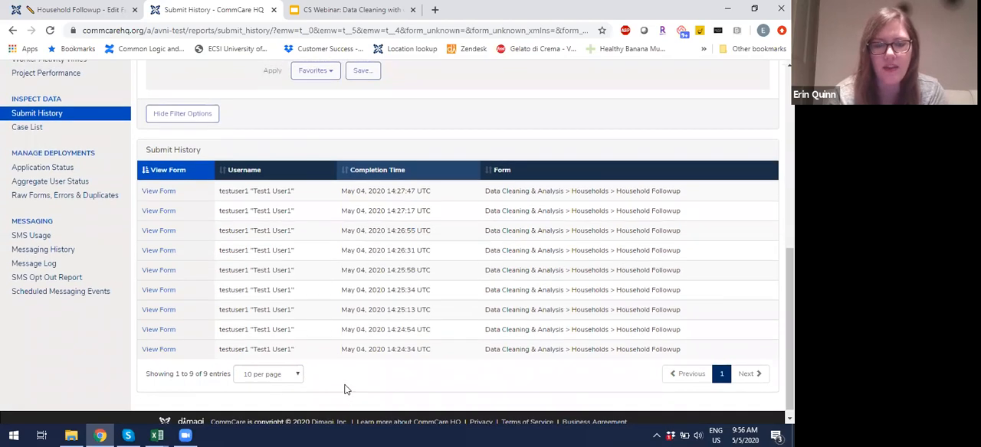
scroll(345, 390, up, 2)
scroll(344, 390, down, 2)
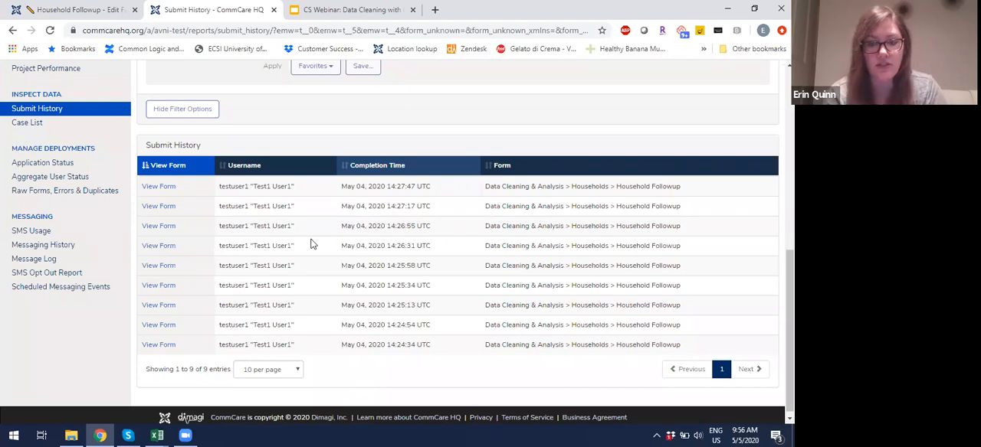
Step: Open the Case List report in a separate browser tab and switch to it
right_click(27, 125)
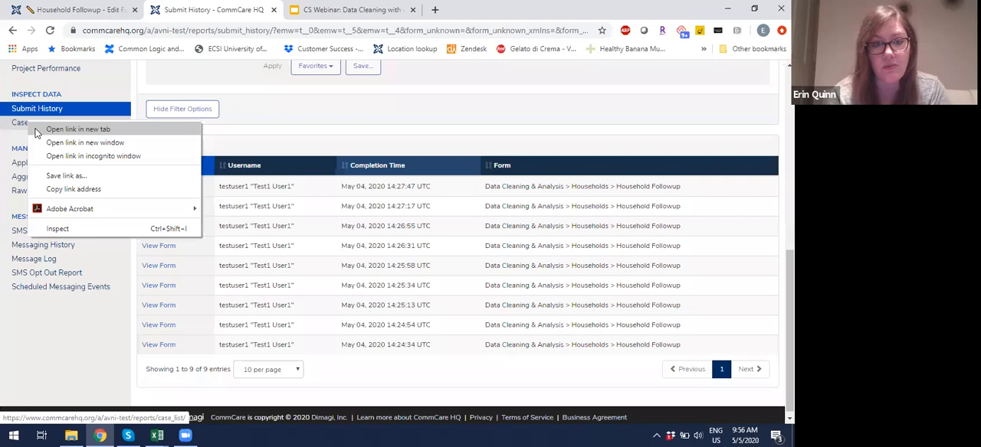
click(37, 131)
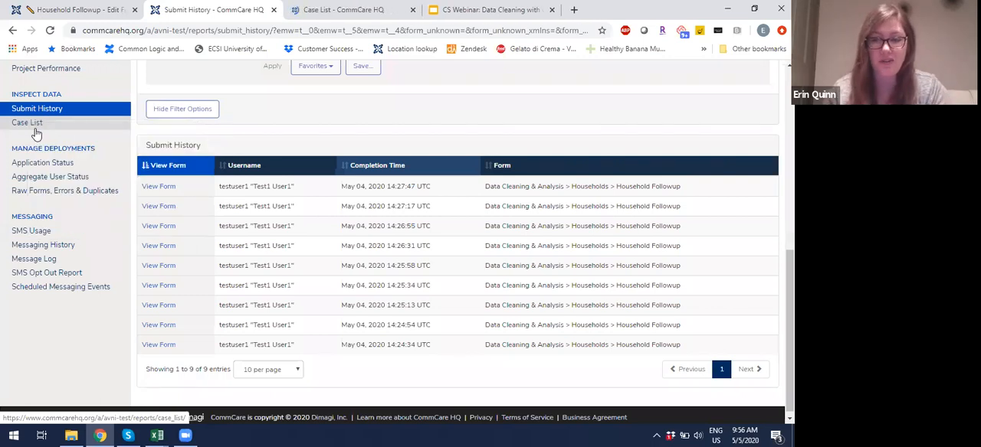
click(305, 11)
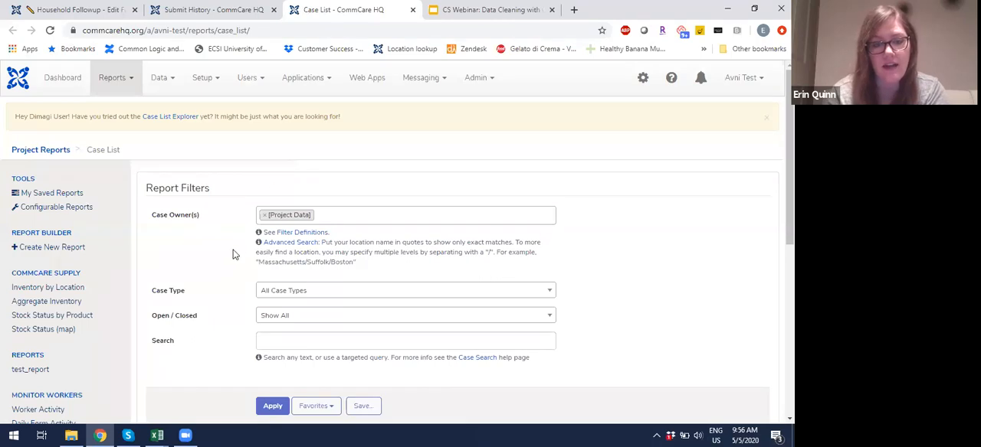
Step: Filter the case list to the household case type with the search text 121 and apply the filters
scroll(231, 258, down, 2)
click(283, 241)
text(121)
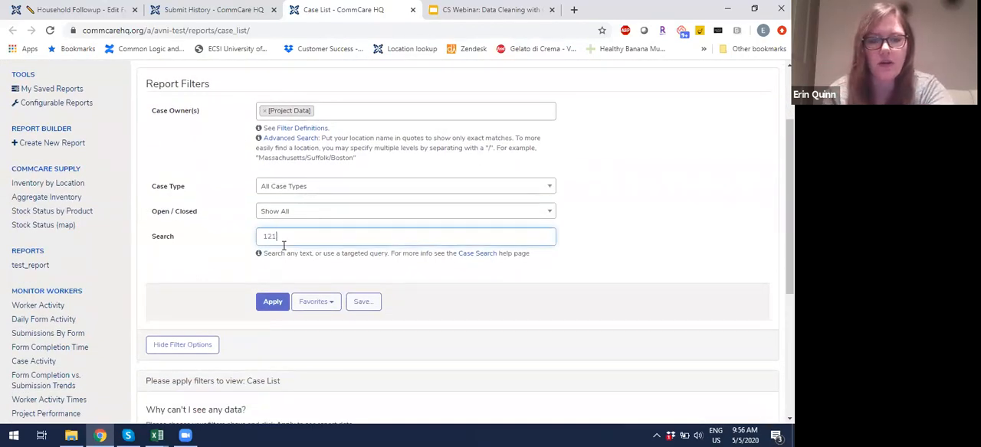
click(343, 191)
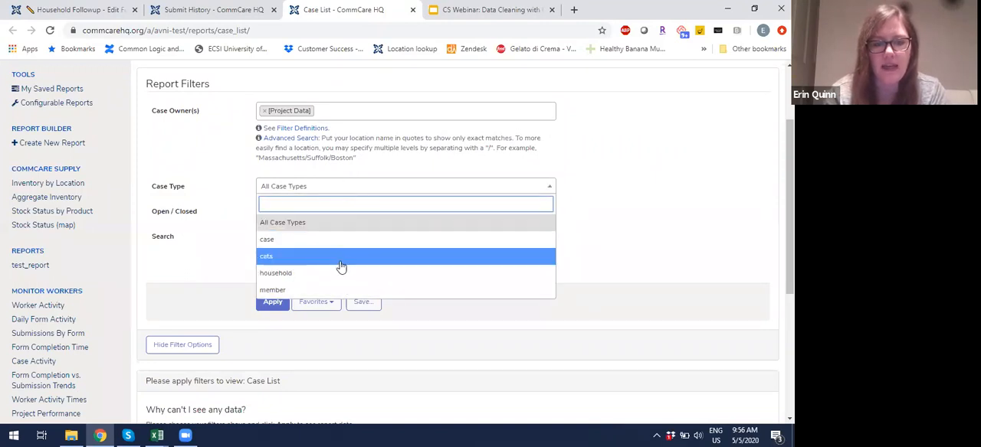
click(342, 273)
click(270, 305)
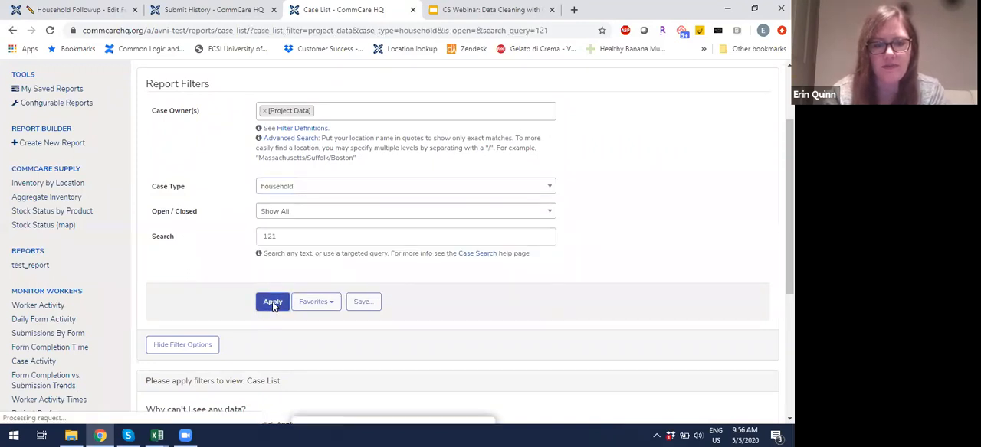
scroll(205, 304, down, 2)
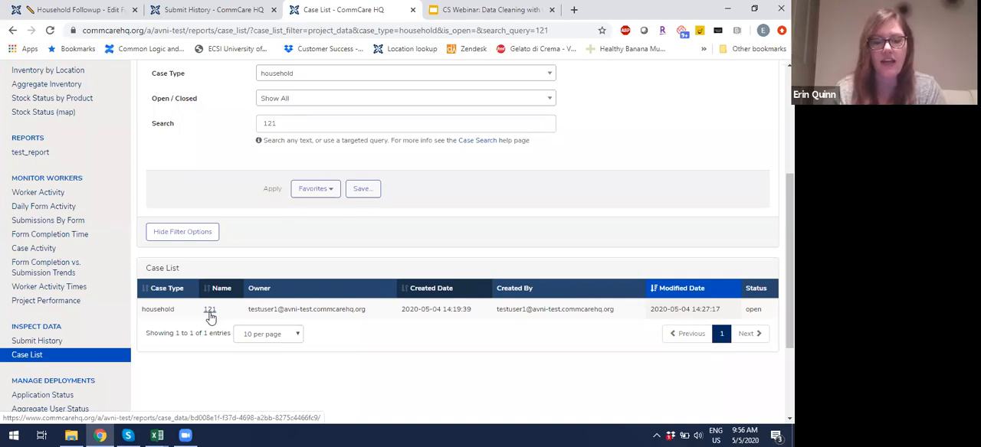
Step: Compare the form submissions in Submit History with the household case in the Case List report
click(187, 11)
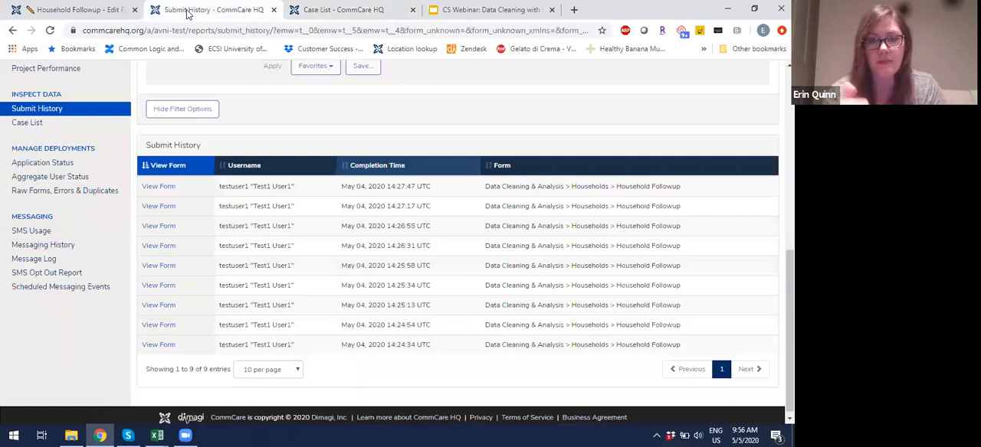
click(303, 6)
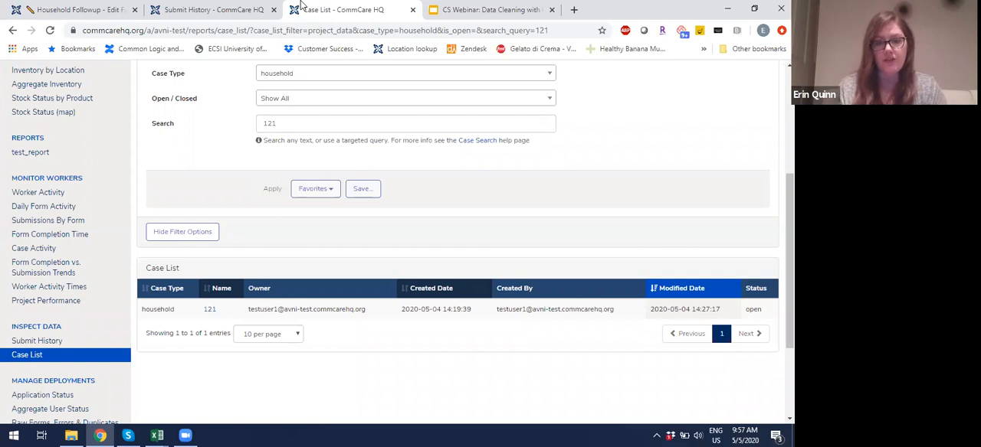
click(232, 10)
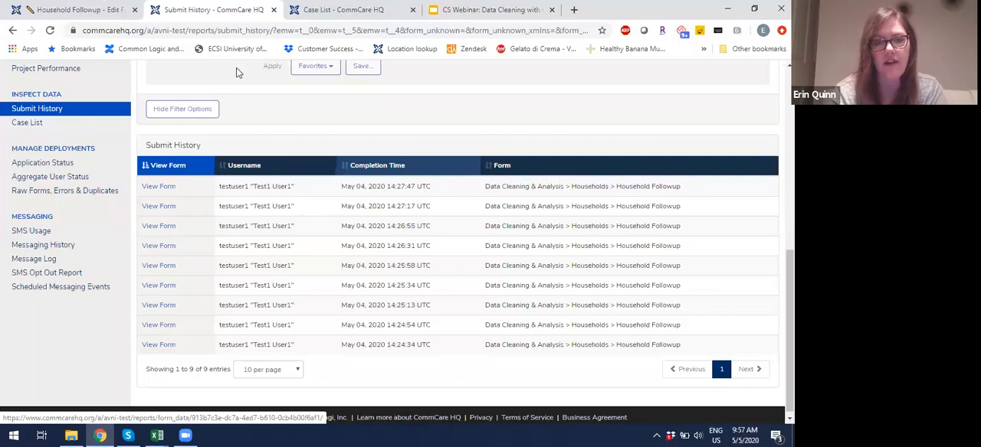
click(350, 7)
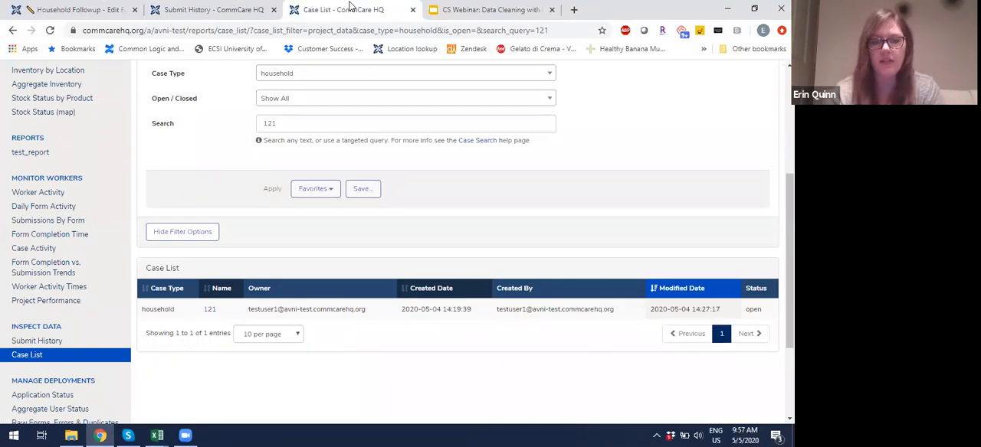
Step: Open household case 121 and show the Household Followup submission in its case history
click(210, 310)
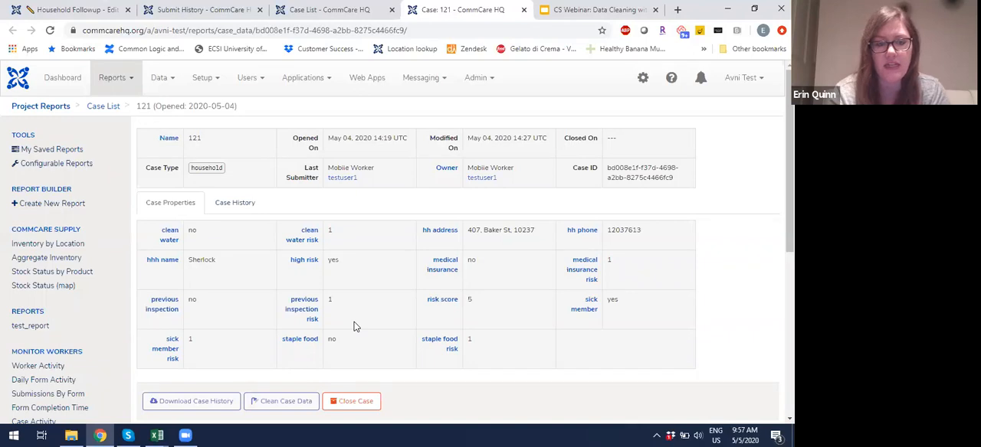
click(235, 203)
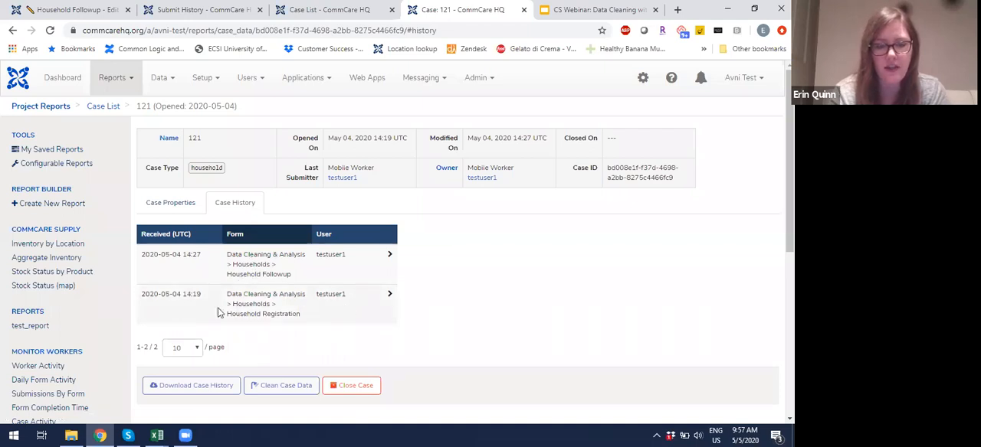
click(329, 265)
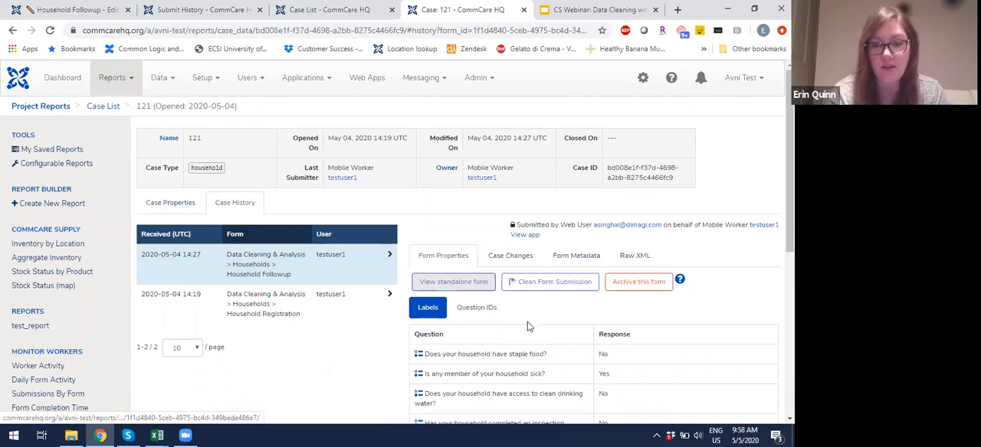
Step: Review the Household Followup submission's responses and open its standalone form view in a separate browser tab
scroll(527, 322, down, 3)
scroll(527, 322, up, 1)
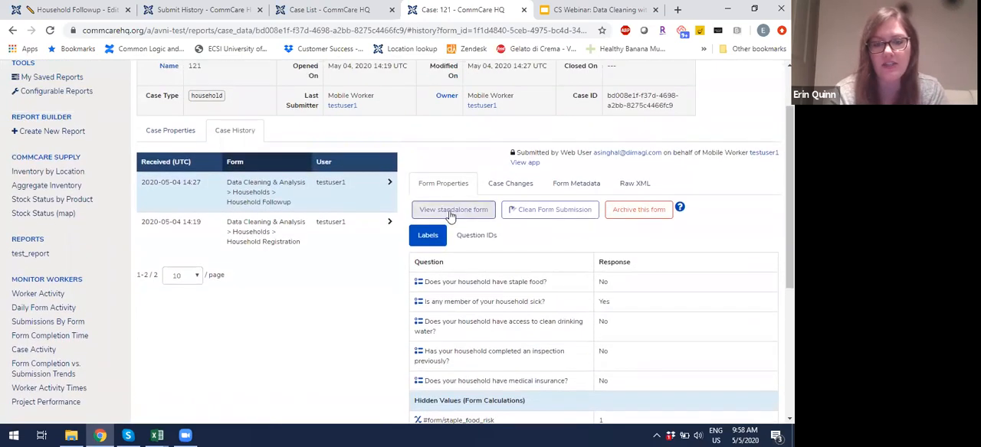
right_click(452, 216)
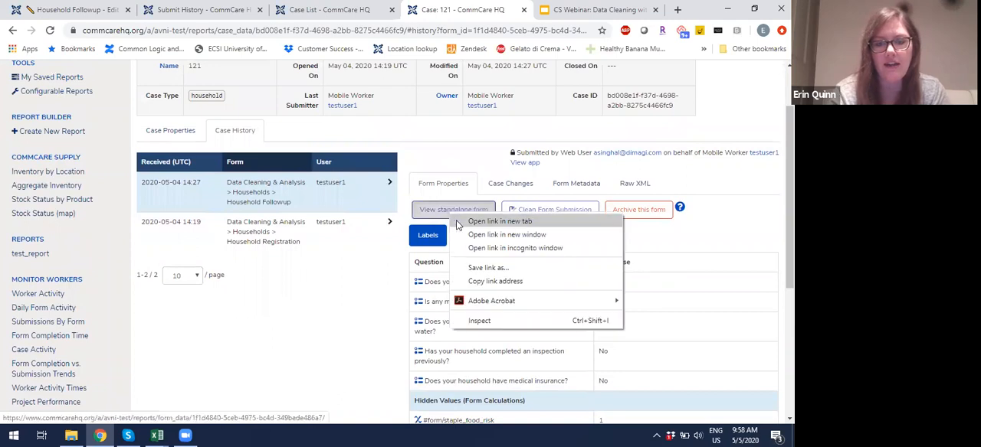
click(457, 222)
click(493, 10)
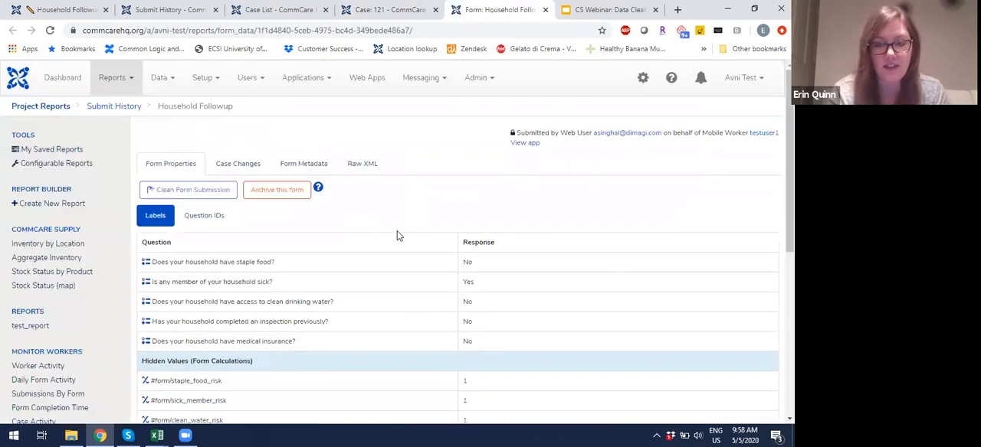
Step: Review the Household Followup responses, comparing the clean drinking water answer with the clean_water_risk, risk_score and high_risk hidden values
scroll(406, 285, down, 3)
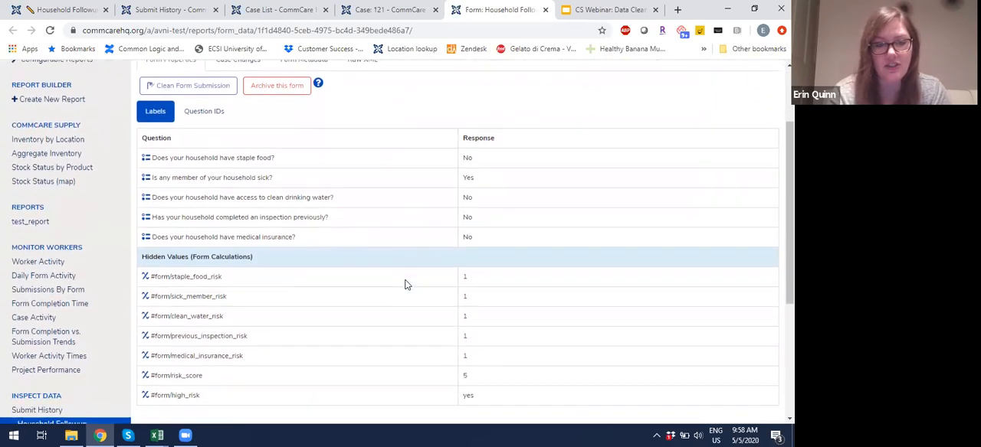
scroll(406, 285, up, 2)
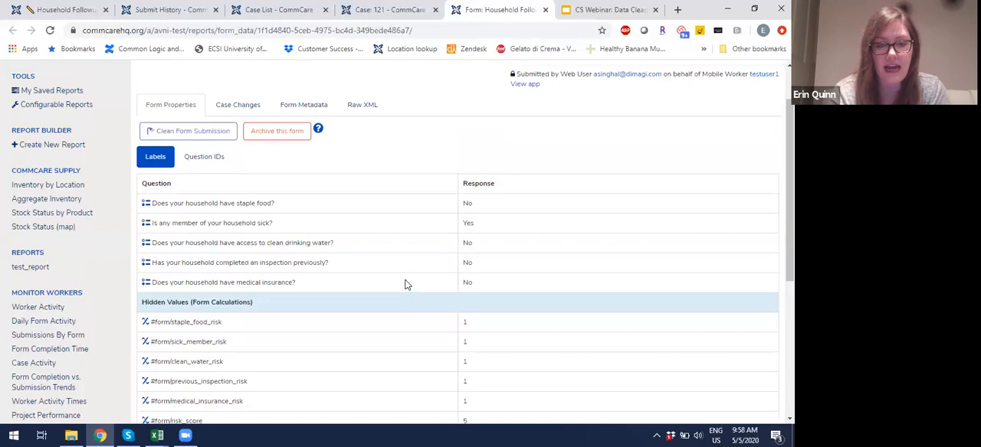
scroll(406, 285, down, 2)
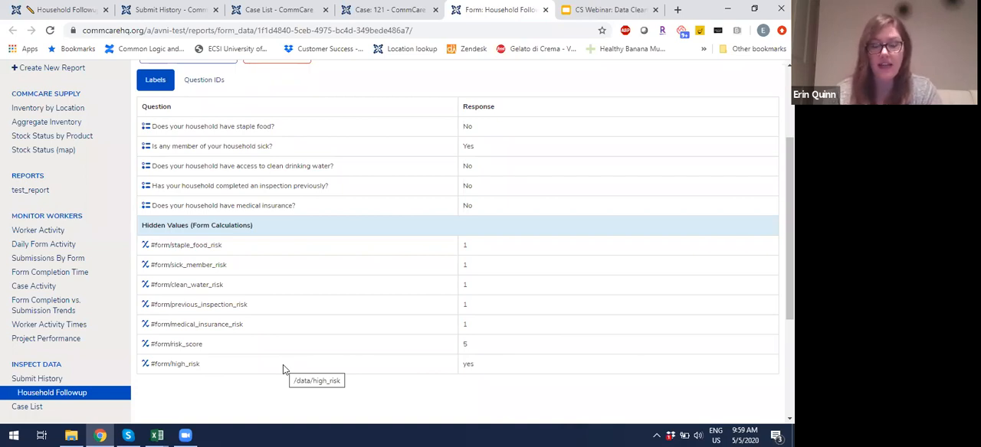
triple_click(237, 166)
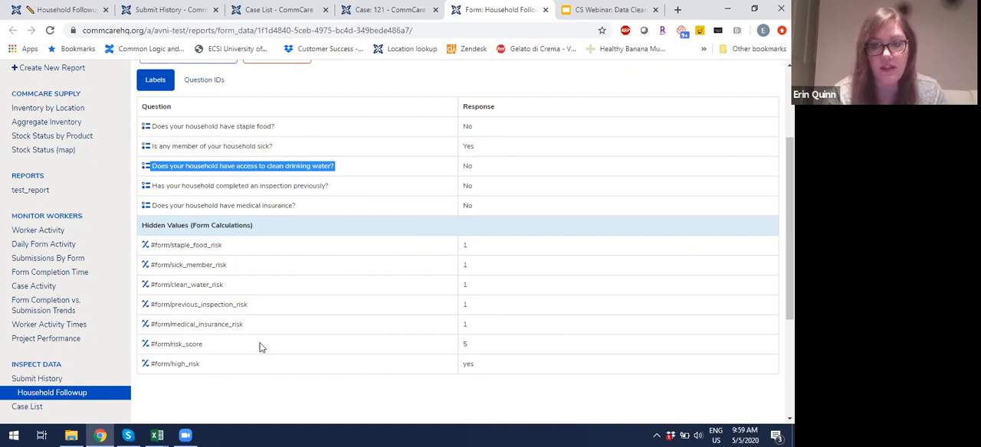
double_click(218, 287)
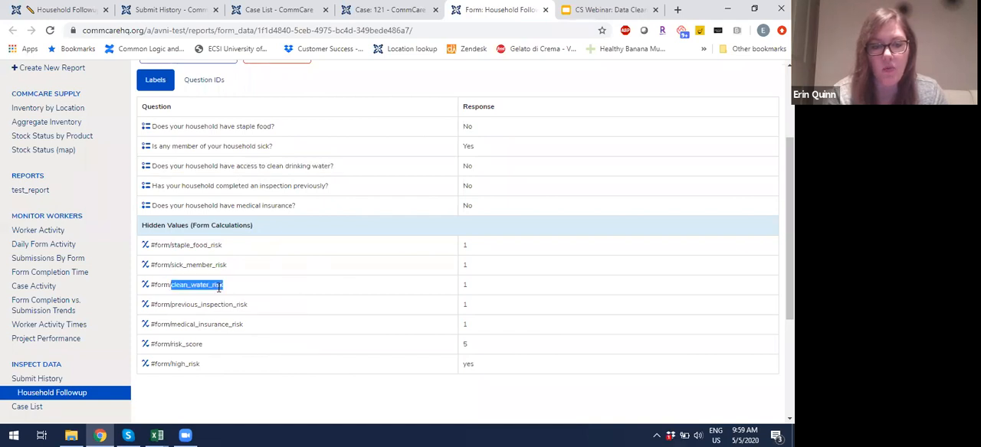
triple_click(190, 344)
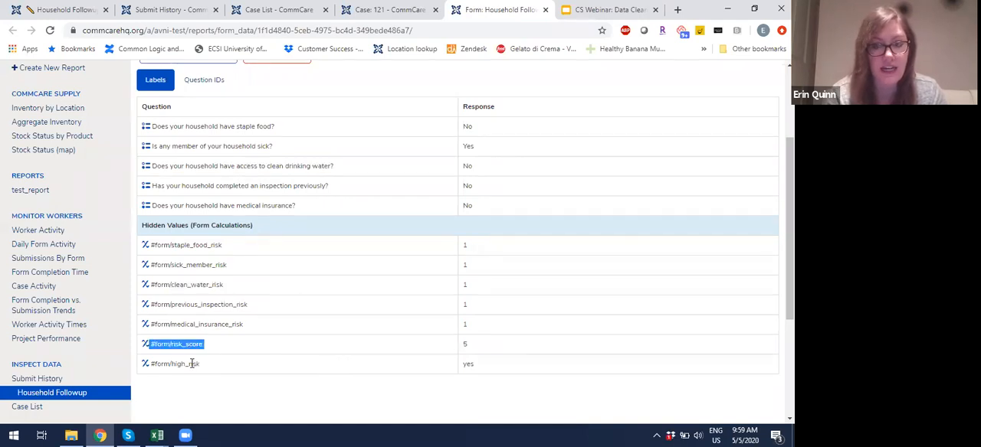
triple_click(192, 364)
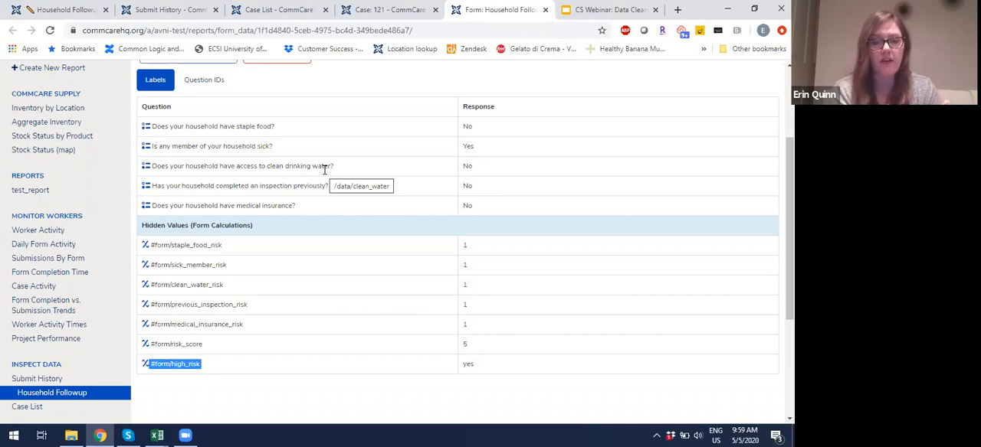
Step: Open the submission for cleaning and change the answer about access to clean drinking water to Yes
scroll(324, 169, up, 2)
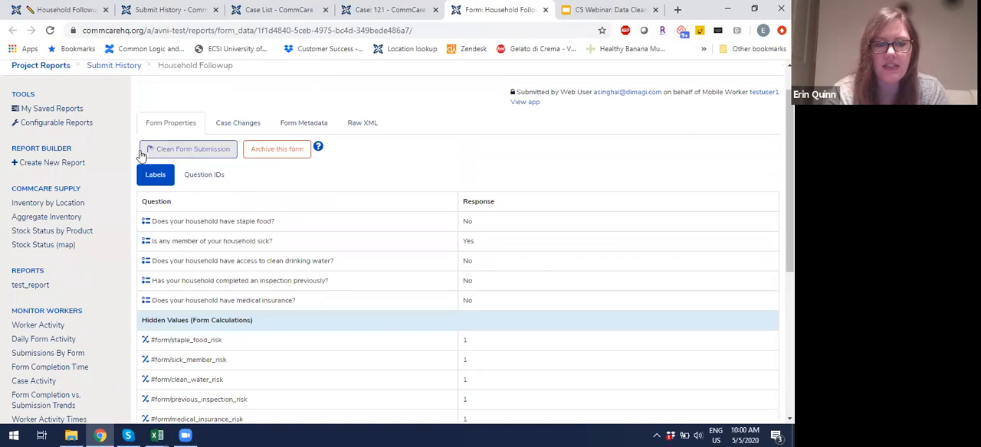
click(174, 152)
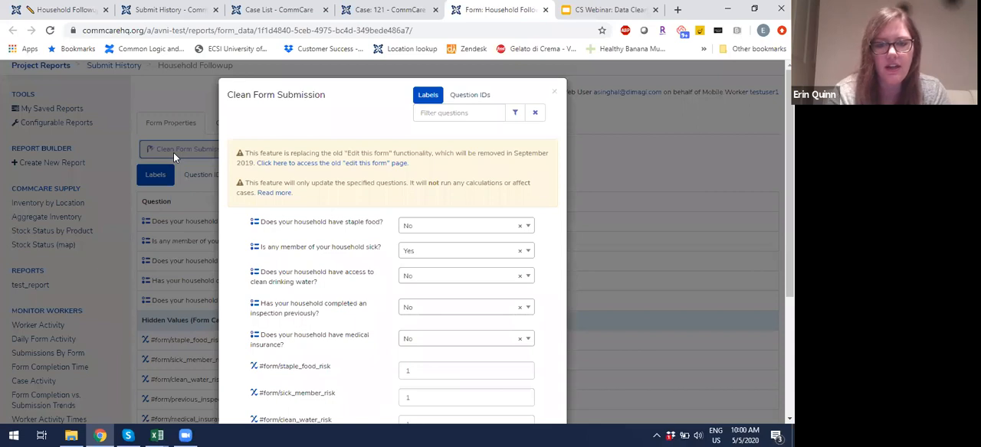
scroll(306, 193, down, 1)
scroll(307, 193, down, 2)
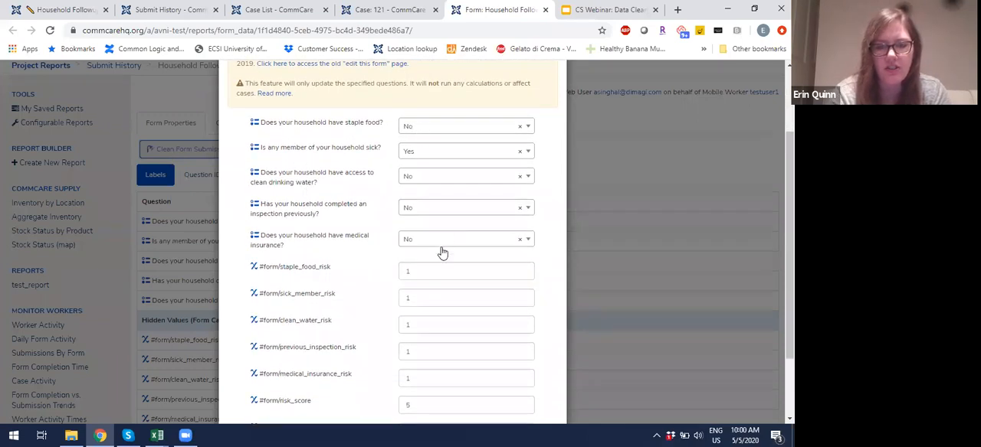
click(452, 130)
click(452, 130)
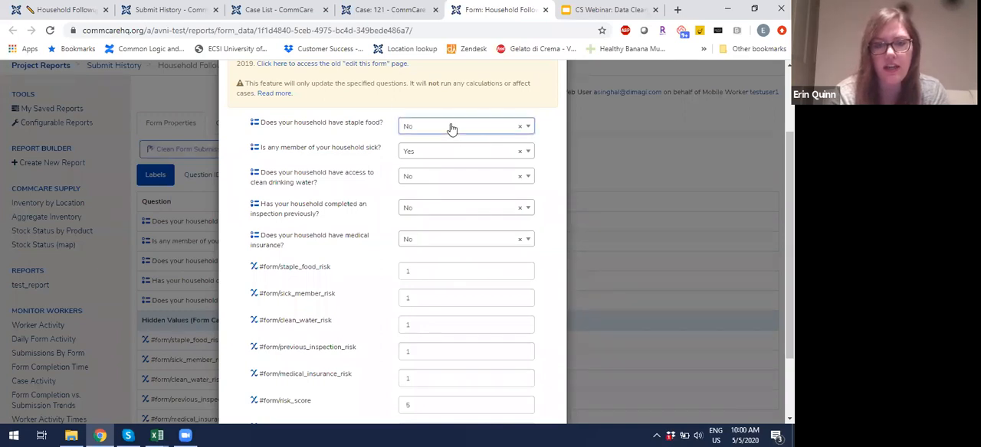
click(452, 129)
click(452, 130)
scroll(411, 291, down, 2)
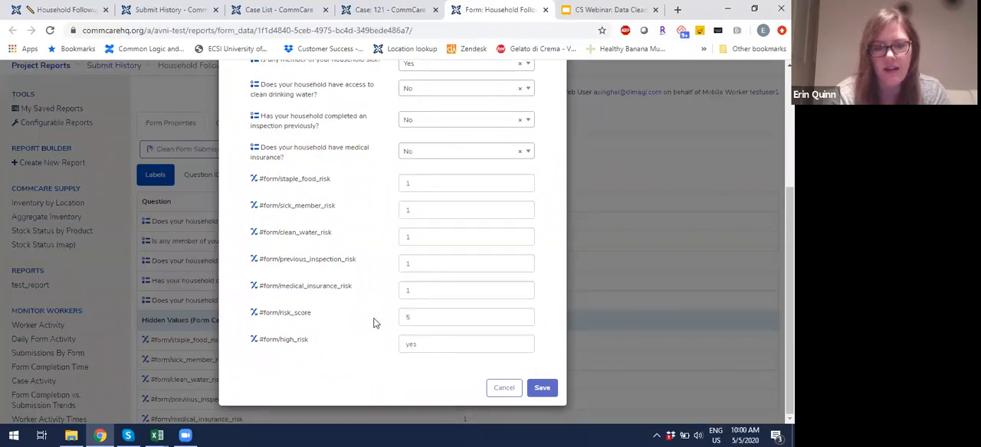
scroll(372, 317, up, 2)
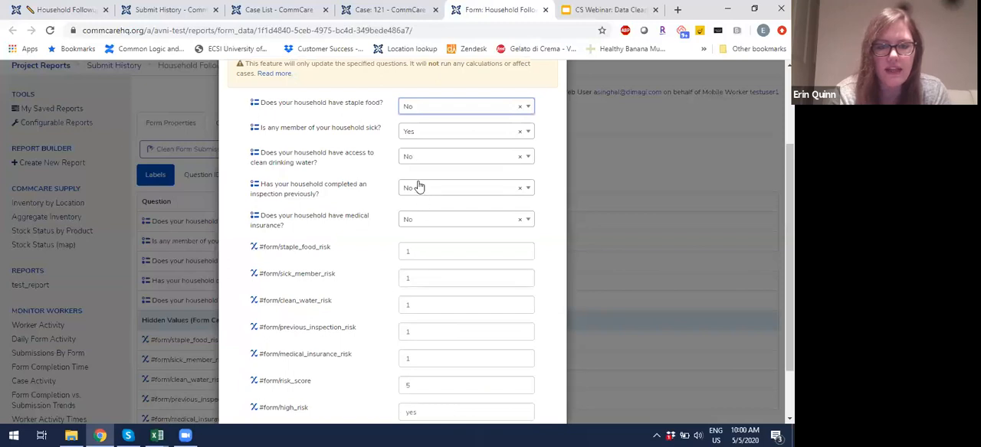
click(489, 164)
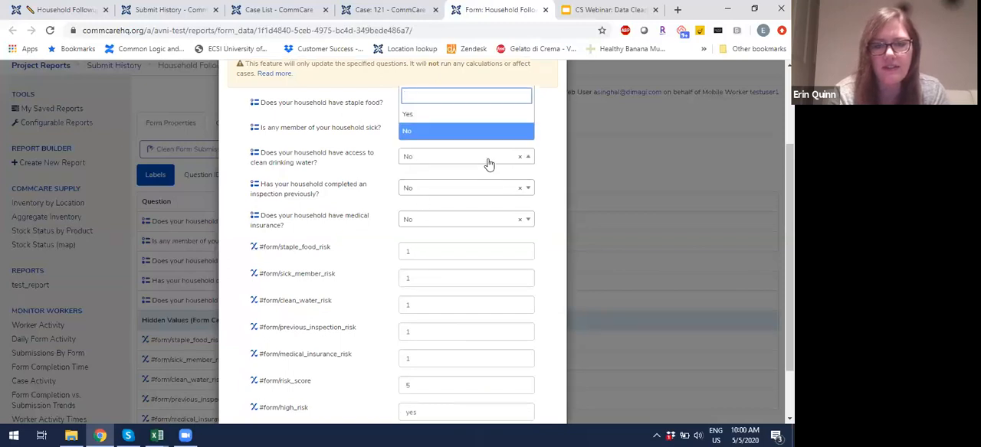
click(465, 115)
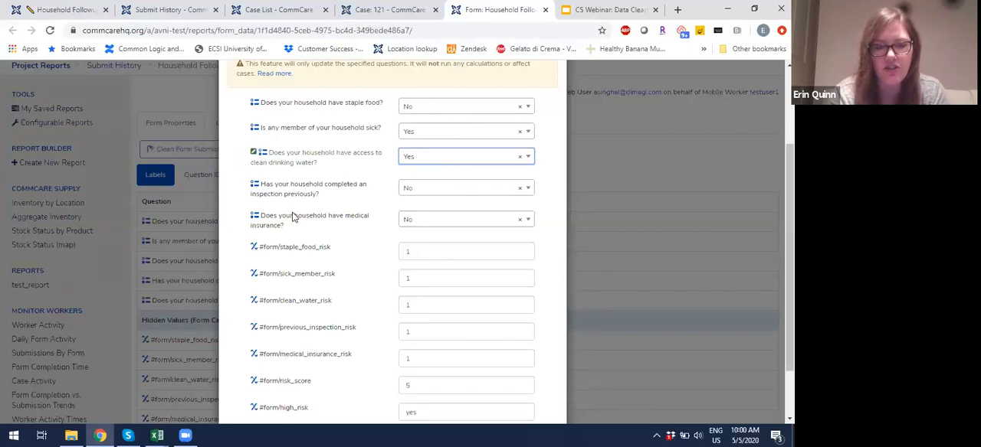
Step: Set the clean_water_risk hidden value to 0 in the form submission being cleaned
scroll(292, 217, down, 2)
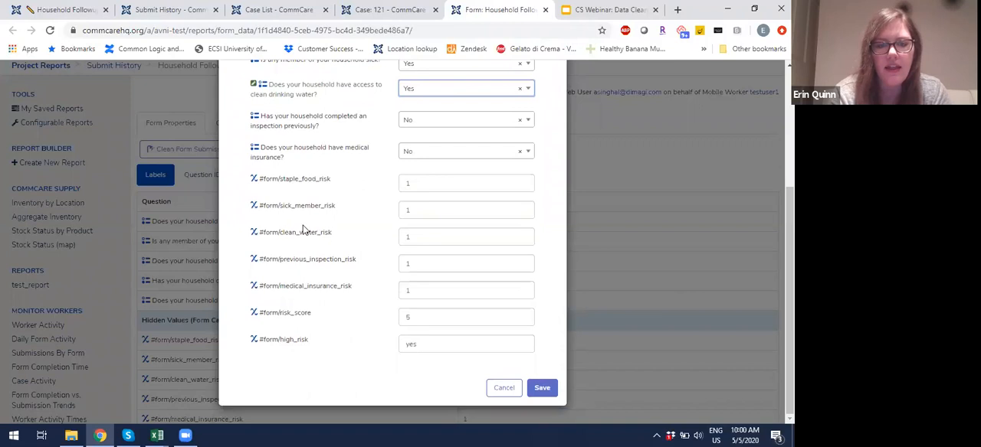
click(414, 241)
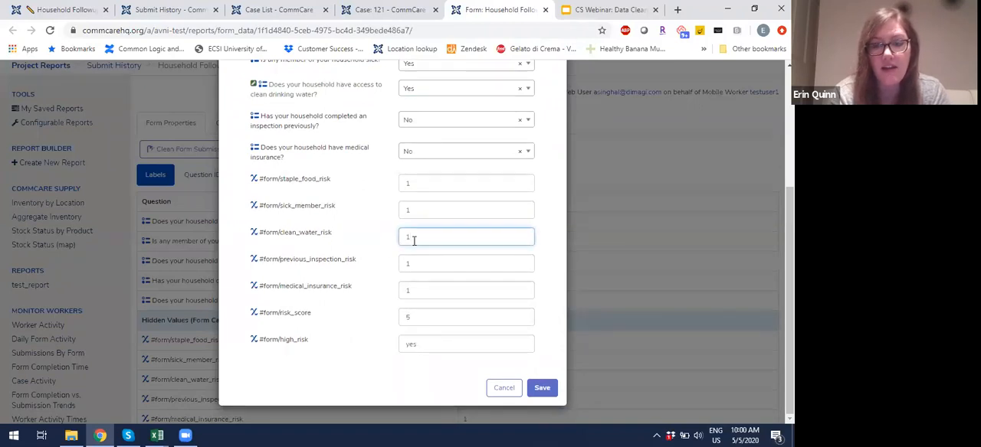
key(BackSpace)
text(0)
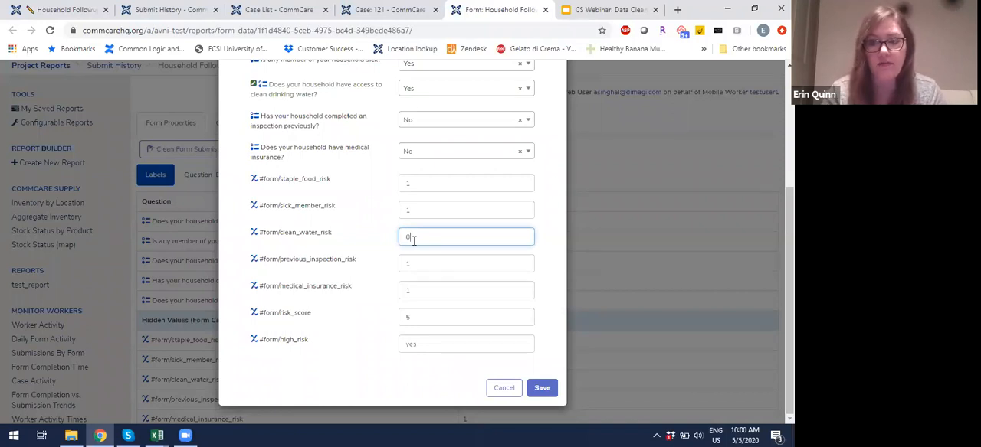
click(355, 236)
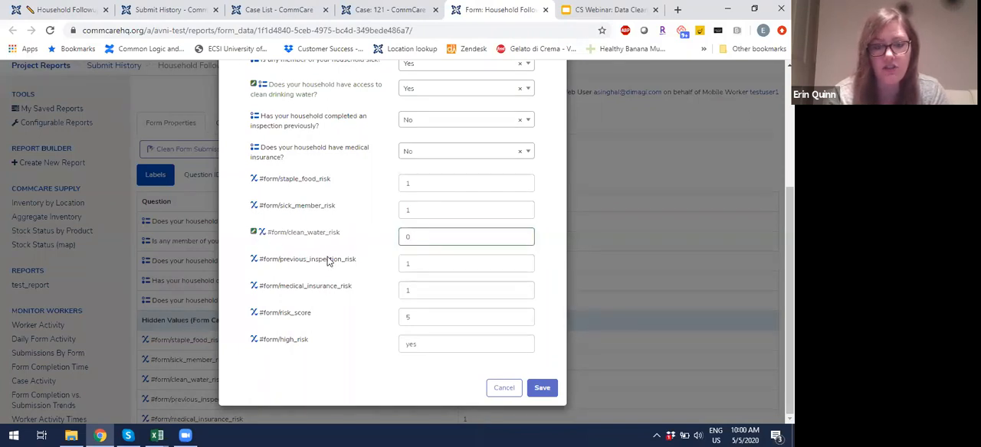
Step: Set the risk_score hidden value to 4 in the form submission being cleaned
click(420, 321)
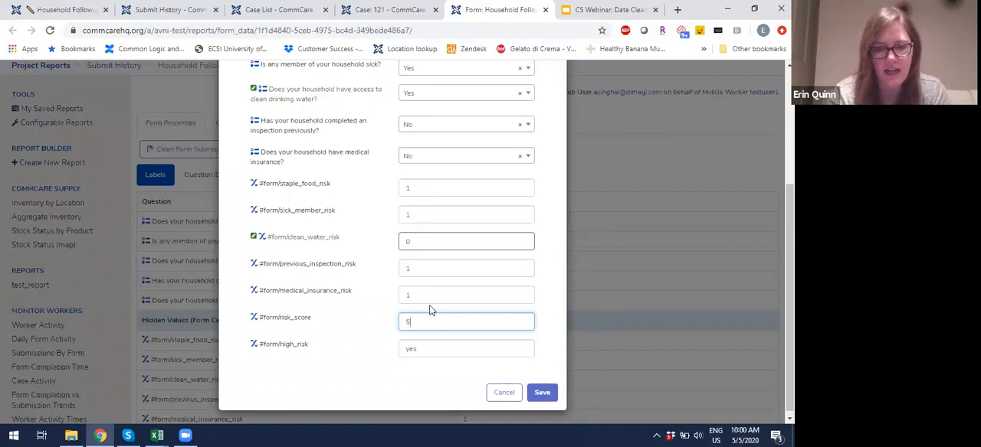
key(BackSpace)
text(4)
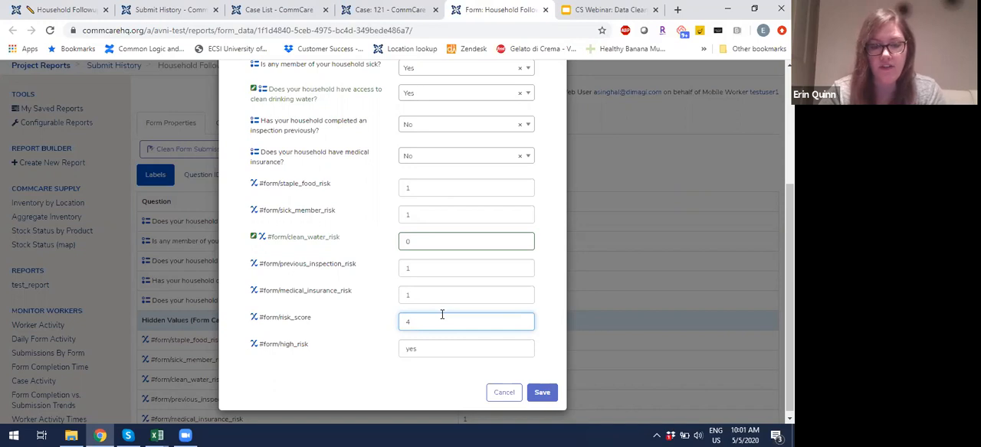
click(423, 389)
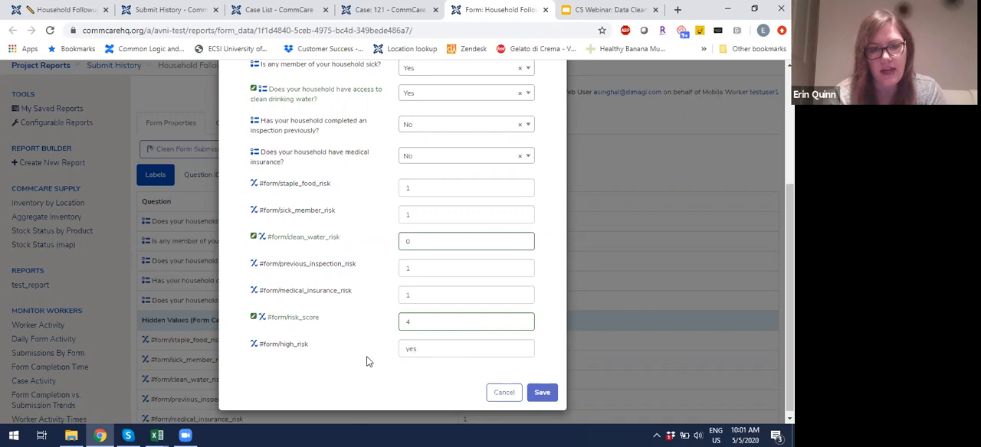
Step: Check the edited answers and hidden values against each other and save the cleaned form submission
scroll(367, 362, up, 2)
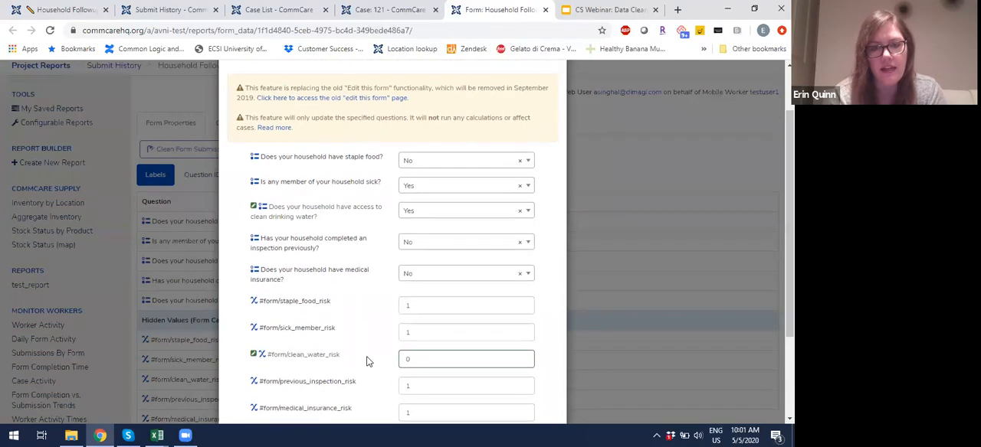
scroll(367, 362, down, 1)
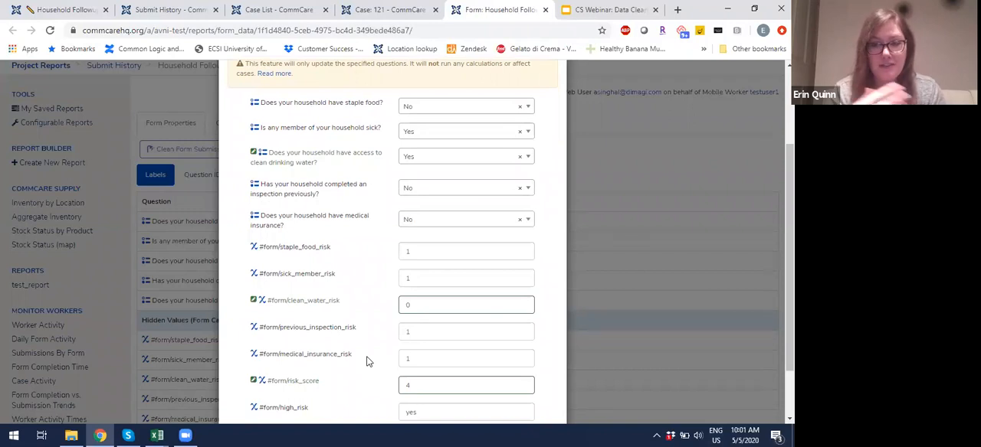
scroll(367, 362, down, 2)
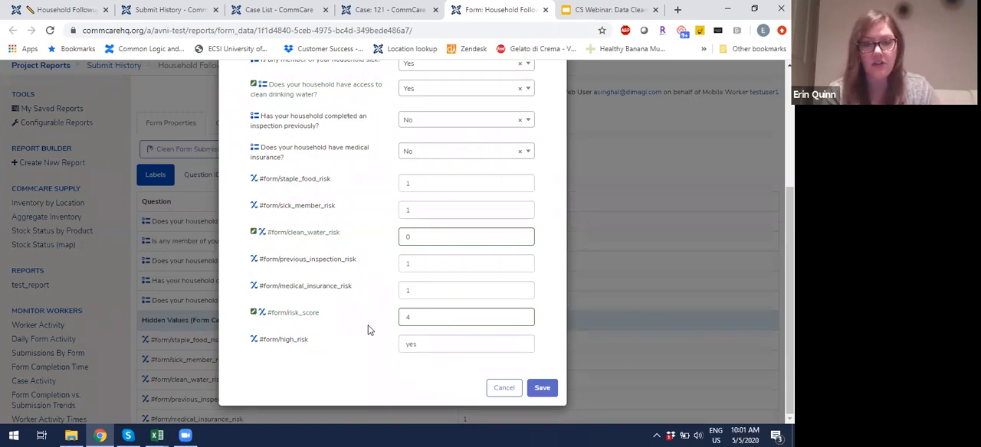
scroll(367, 330, up, 3)
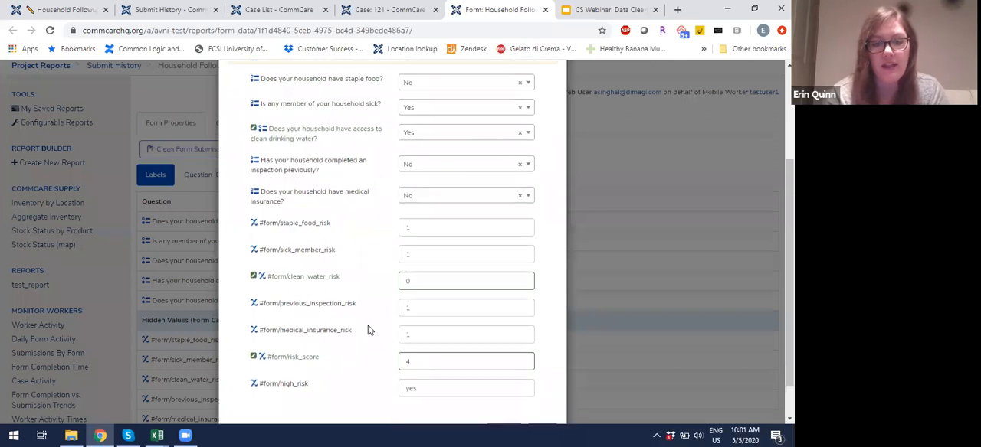
scroll(367, 330, down, 2)
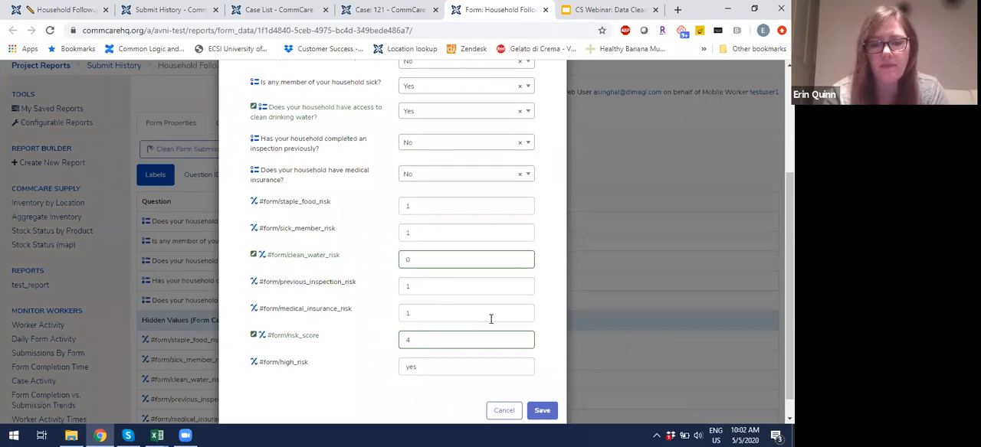
scroll(490, 320, down, 1)
click(544, 390)
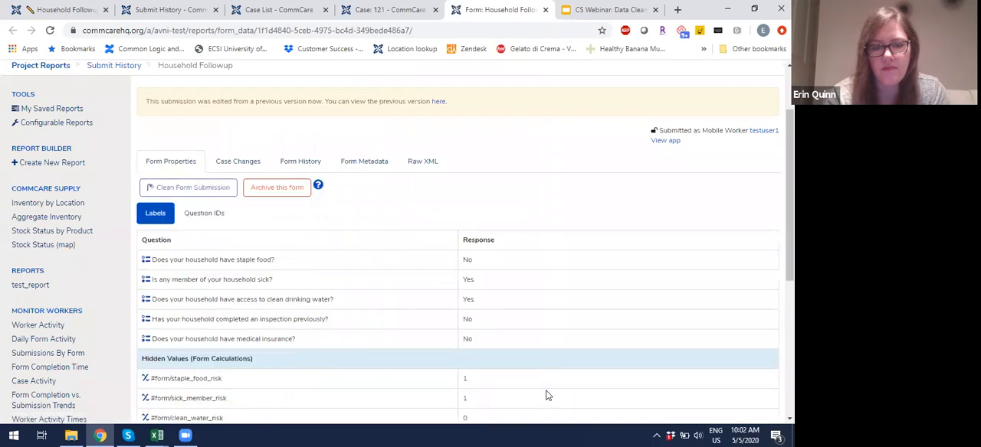
Step: Verify the drinking water response and the clean_water_risk and risk_score values in the saved submission
double_click(468, 299)
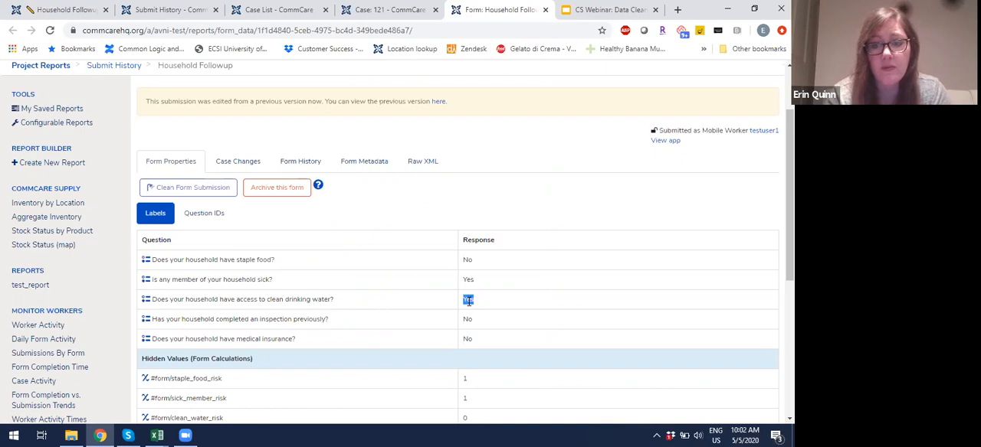
scroll(467, 301, down, 1)
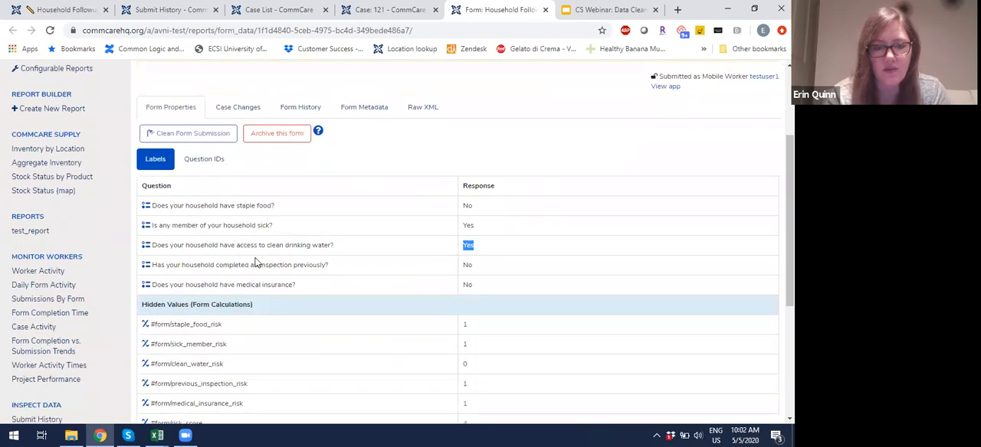
scroll(462, 261, down, 3)
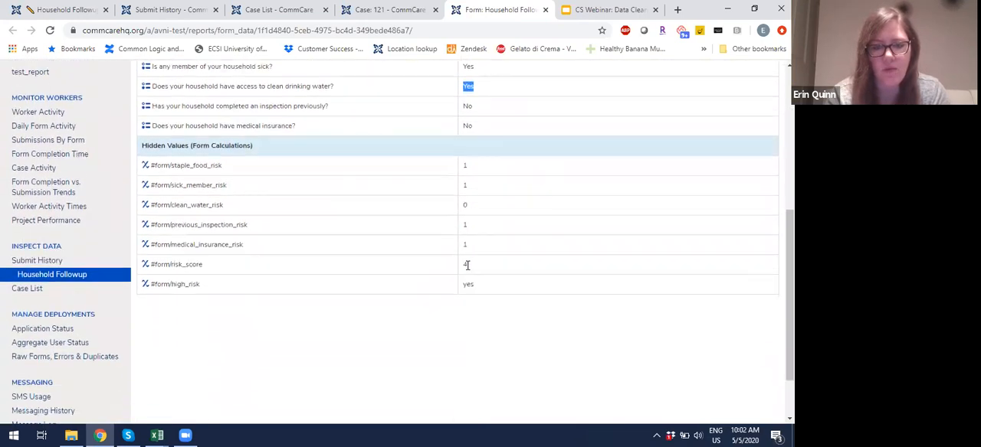
click(462, 207)
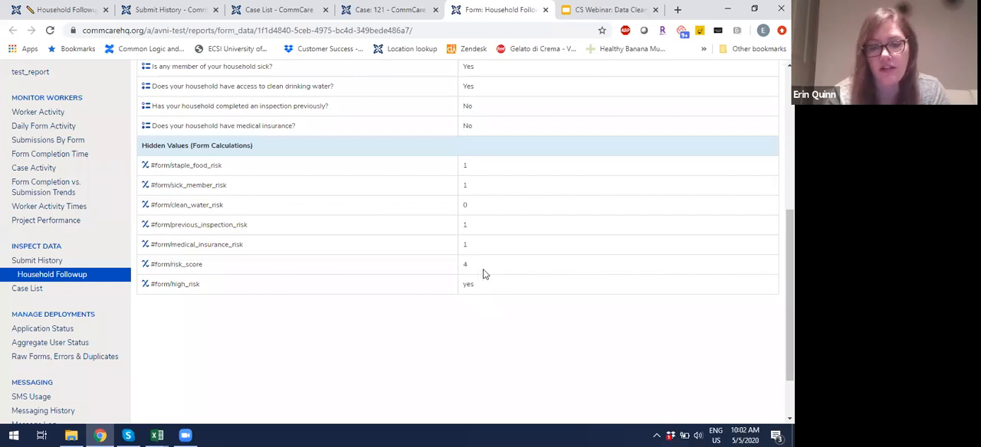
Step: Return to the household case 121 page and reload it to refresh the Household Followup entry in its case history
scroll(483, 273, up, 2)
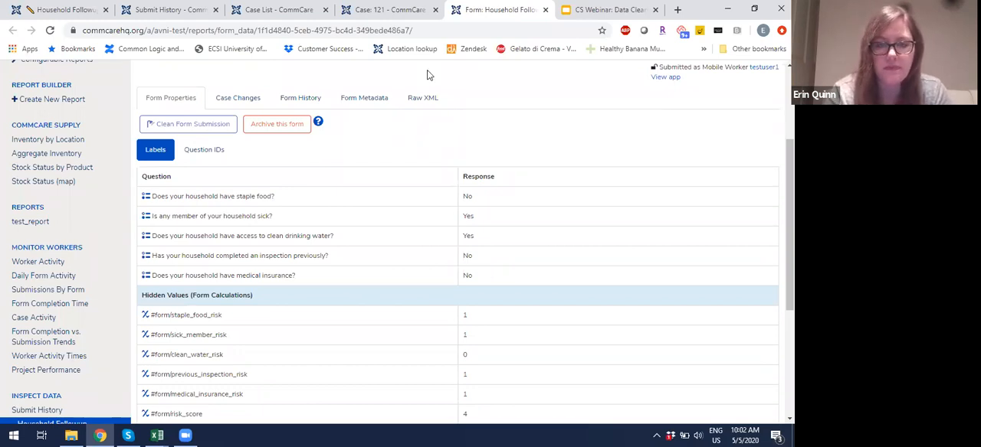
click(391, 10)
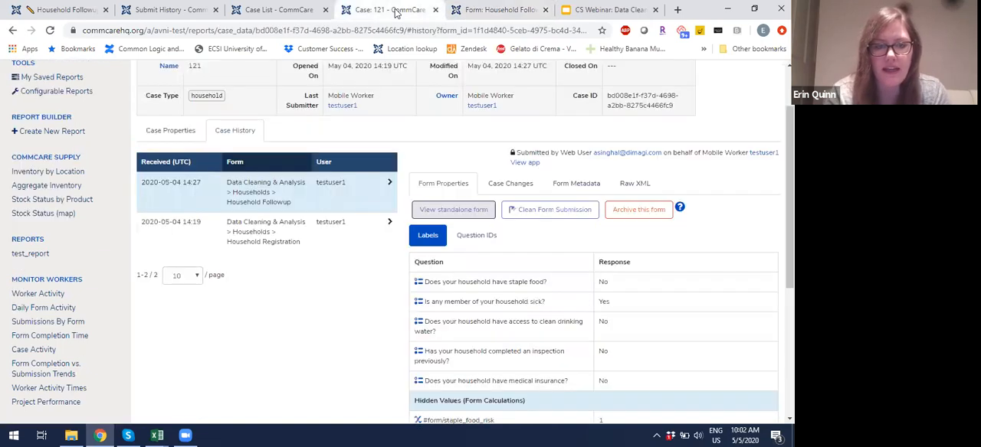
click(51, 32)
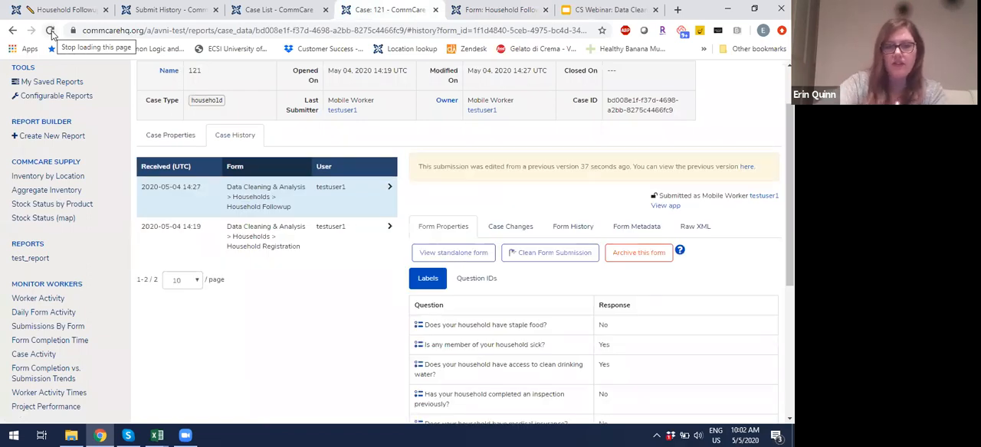
Step: Check household case 121's current case properties and open its case data for cleaning
click(163, 135)
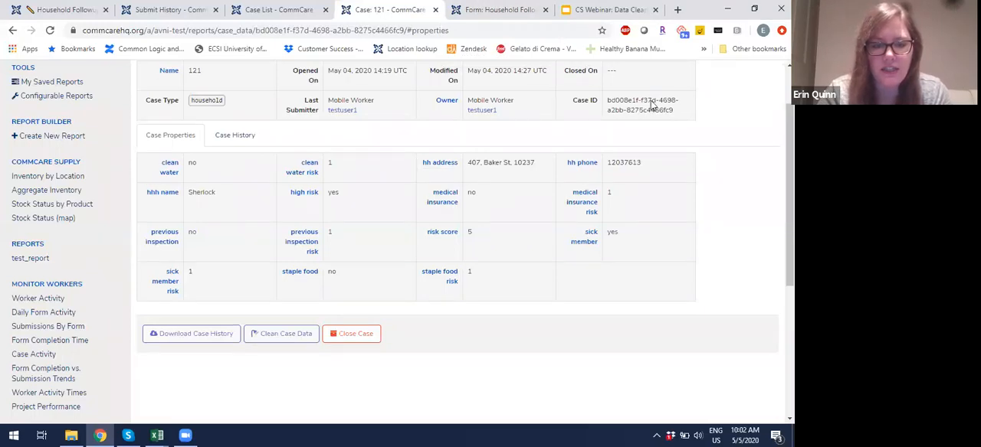
scroll(585, 311, up, 1)
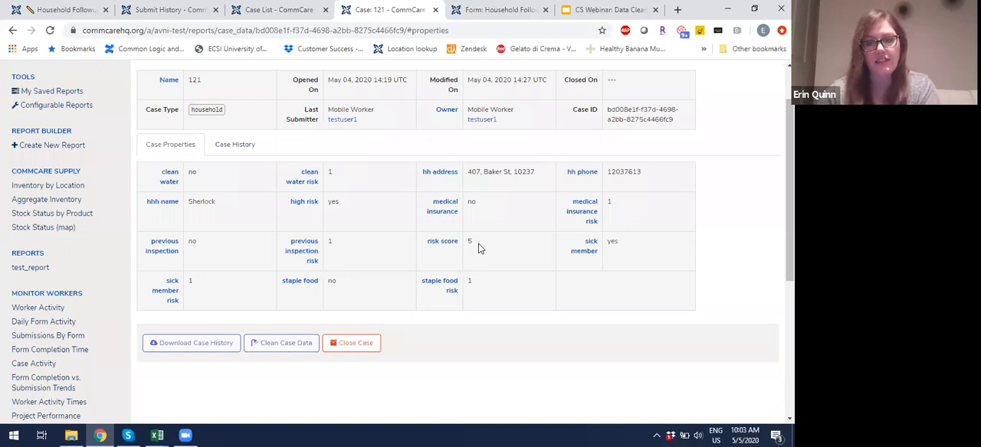
click(278, 344)
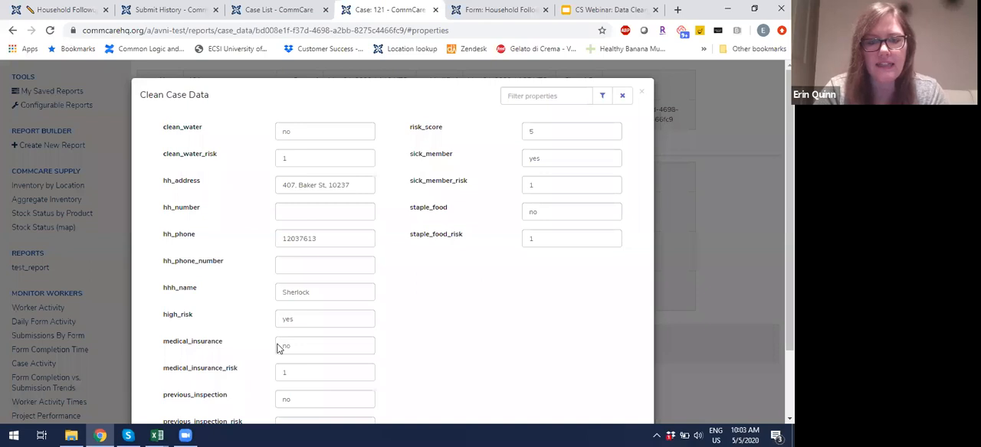
Step: Set the clean_water property of household case 121 to lowercase "yes"
click(313, 129)
drag(312, 128, 249, 127)
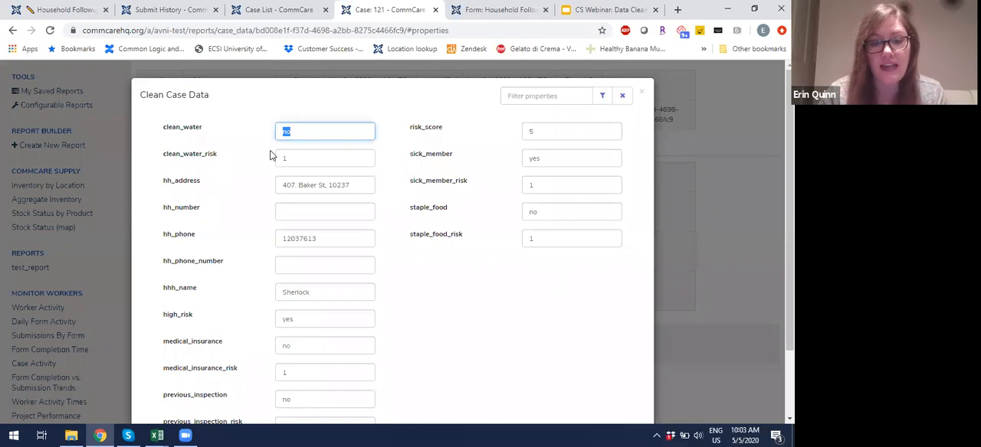
text(yes)
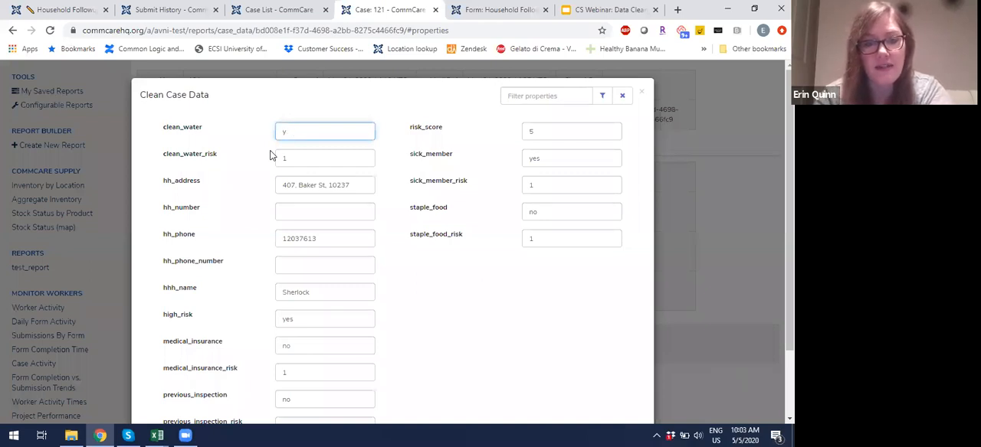
text(Yes)
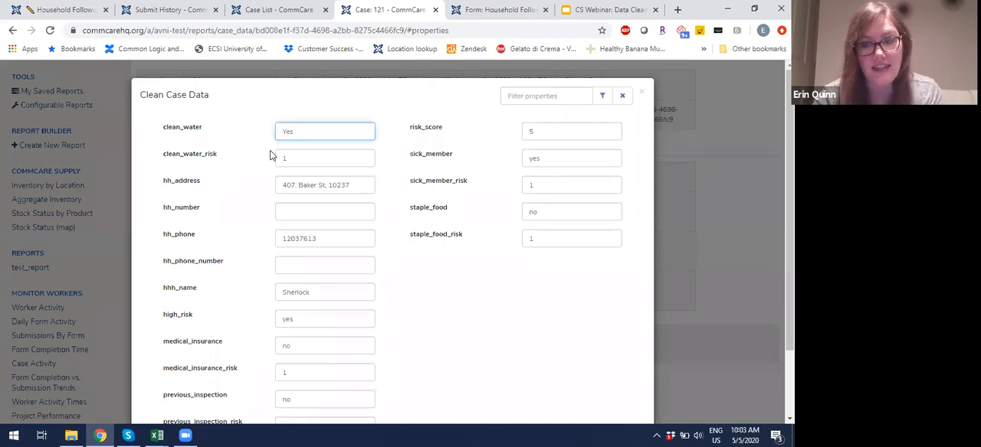
key(BackSpace)
key(BackSpace)
key(BackSpace)
text(yes)
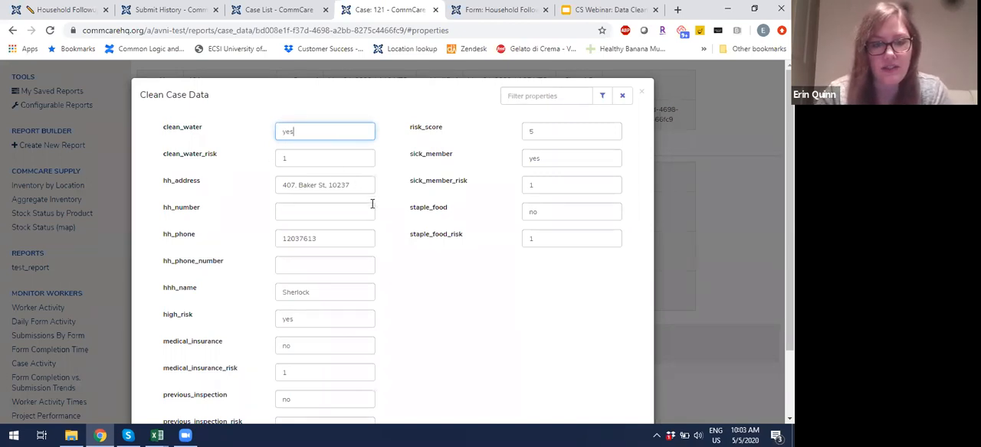
Step: Set clean_water_risk to 0 and risk_score to 4, and save the cleaned case data
click(322, 160)
text(0)
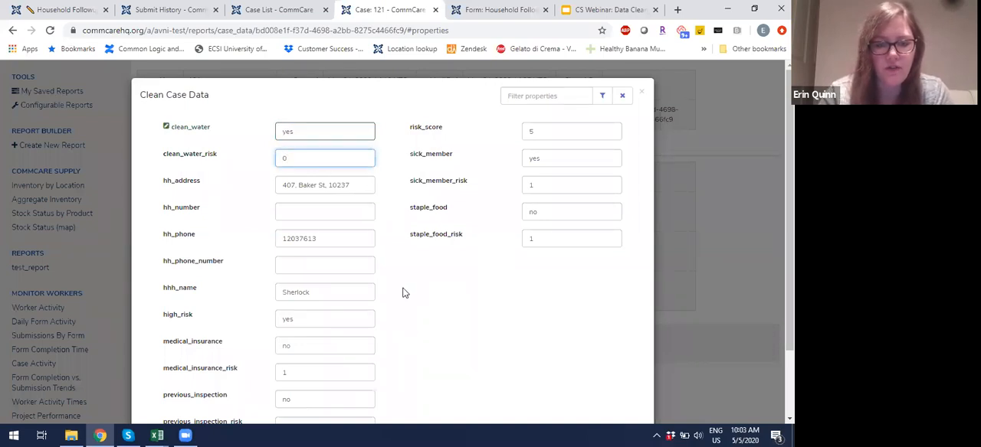
click(546, 126)
key(BackSpace)
text(4)
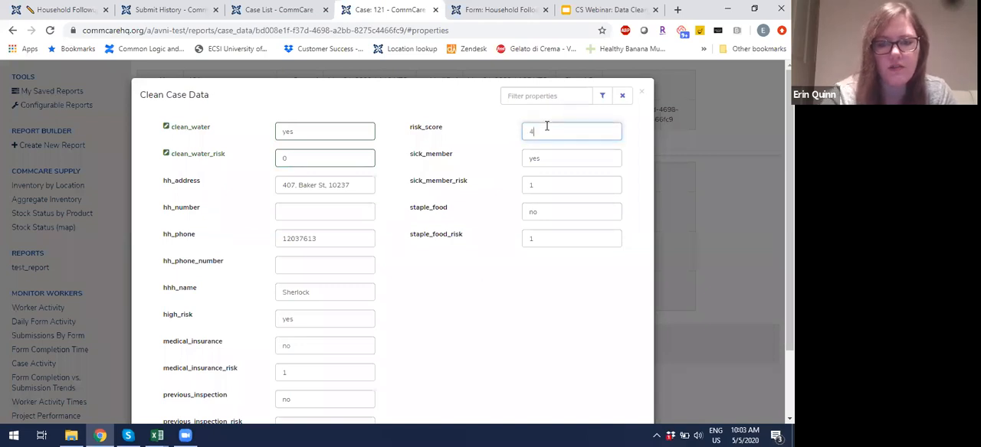
click(483, 330)
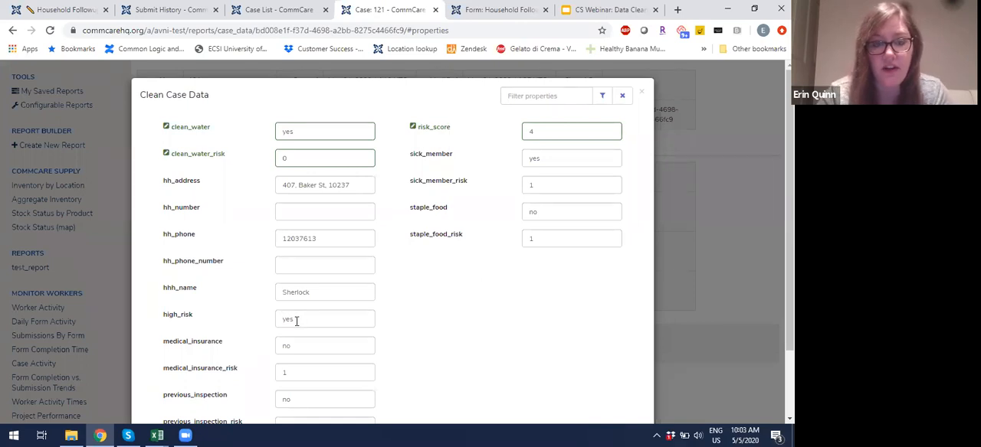
scroll(533, 285, down, 2)
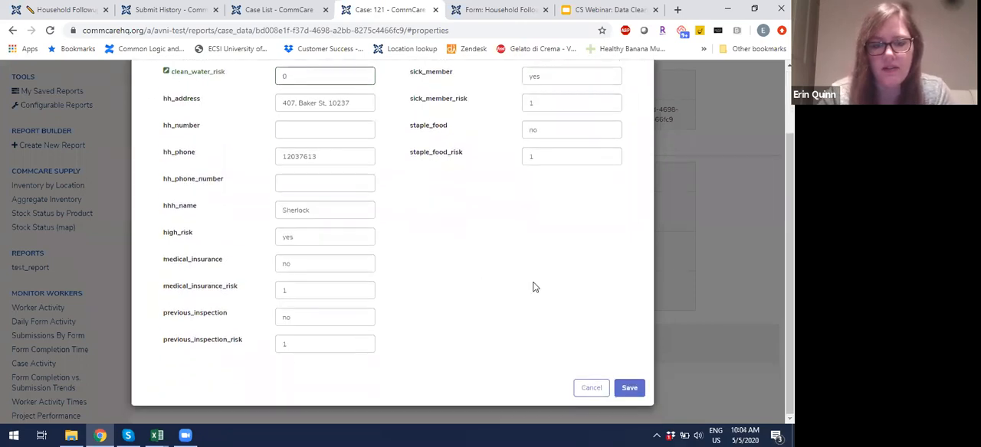
click(629, 394)
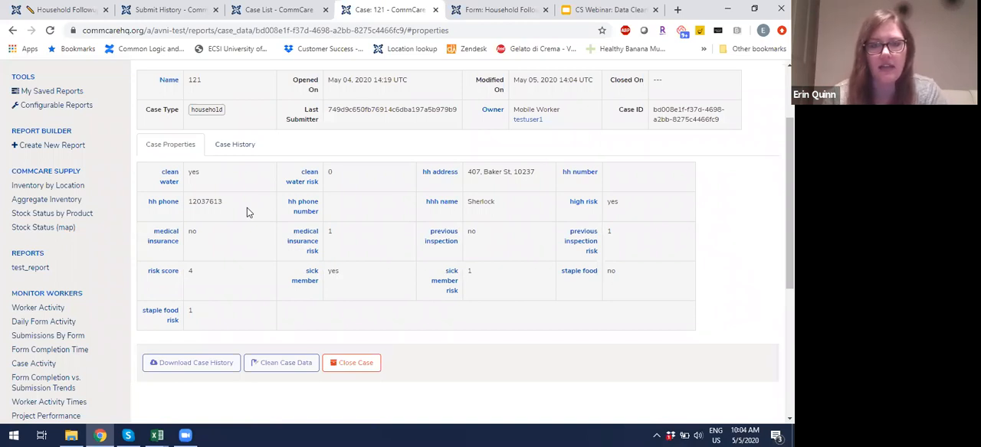
Step: Switch to the Google Slides webinar deck, present it from the Situation 1 slide and advance to the answer slide
click(599, 9)
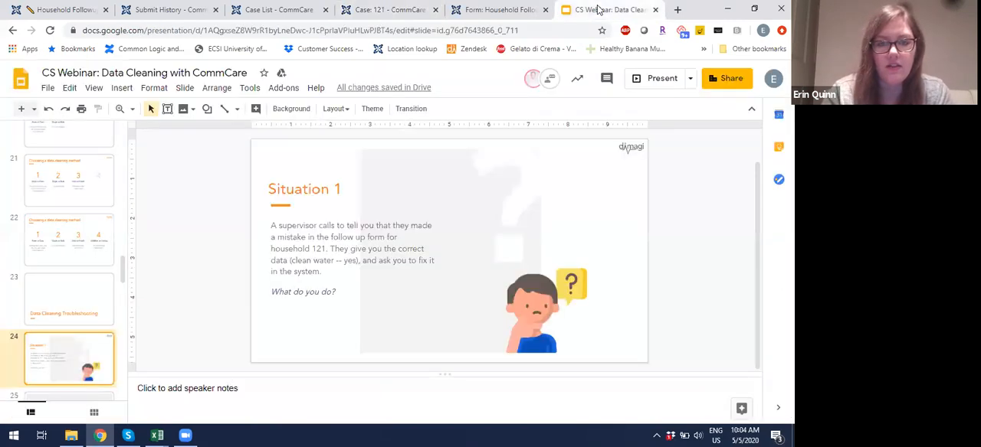
click(653, 79)
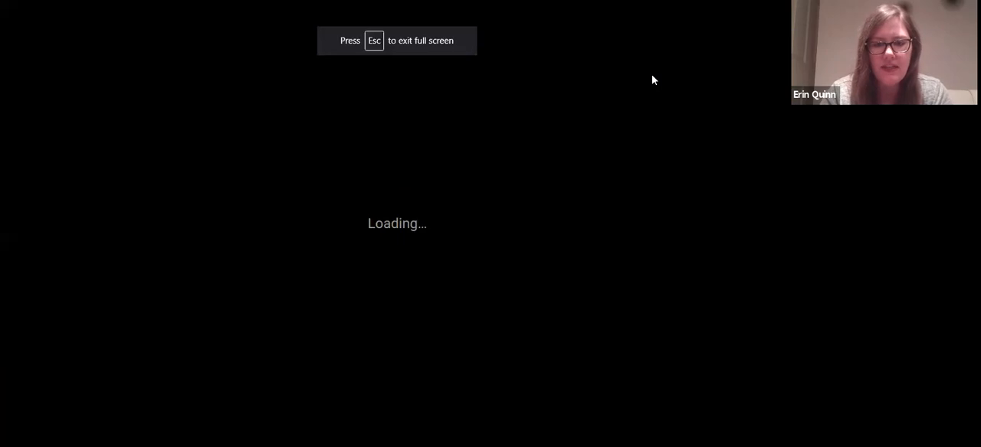
key(Right)
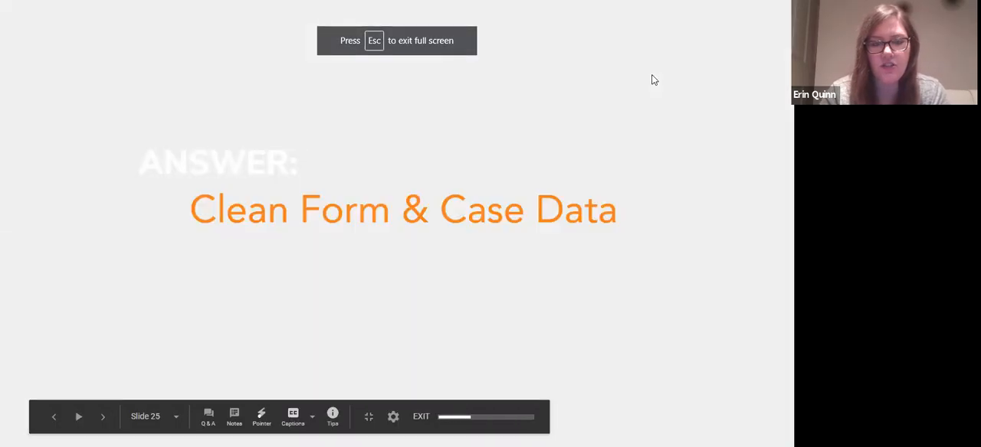
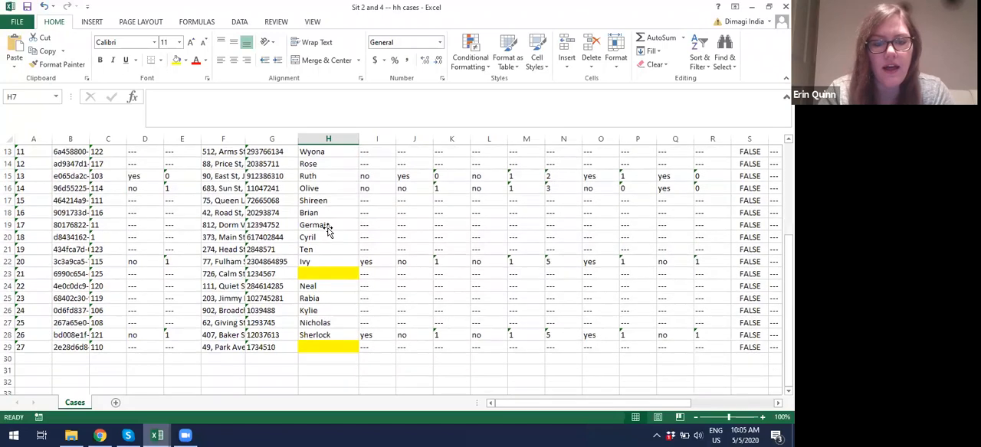
Step: Look through the hh cases sheet for households with a highlighted blank hhh_name cell
click(330, 274)
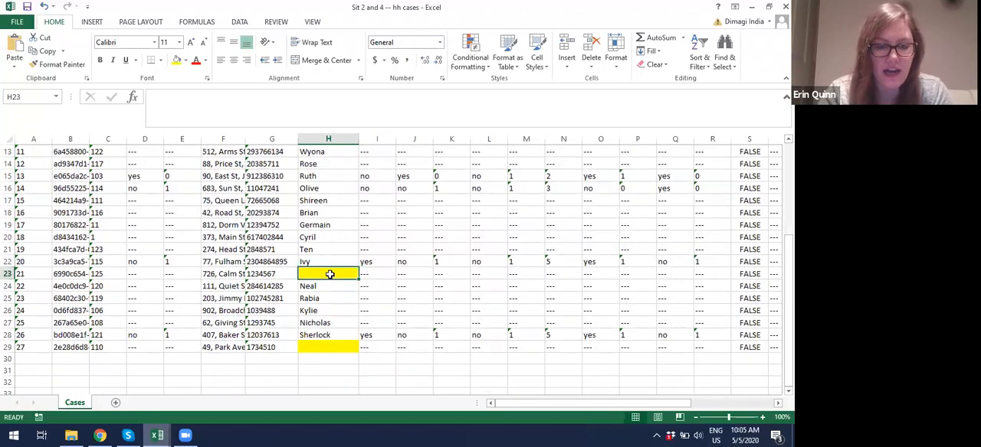
scroll(329, 274, up, 4)
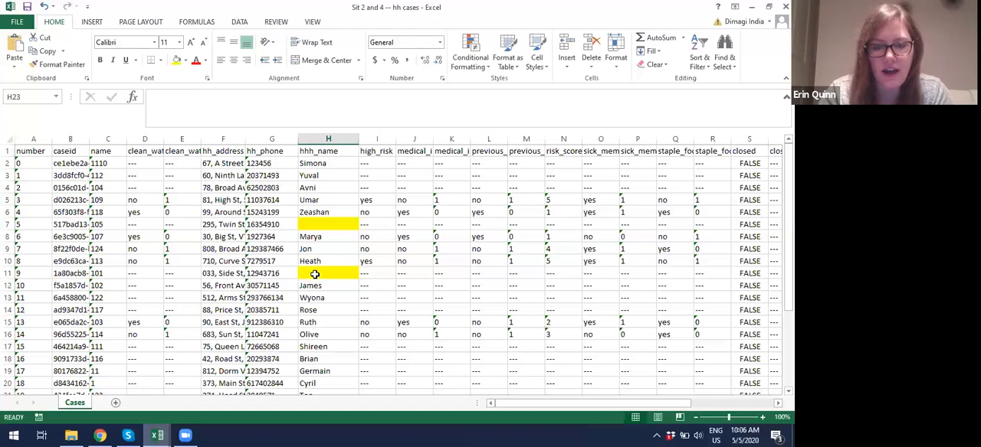
click(232, 273)
Step: Examine household 105's row, checking its address, name, phone and missing head-of-household name
click(223, 225)
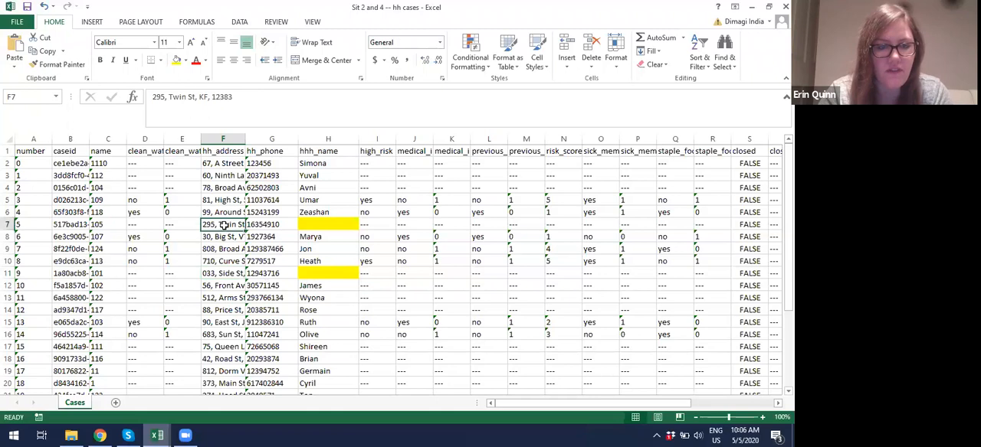
click(103, 223)
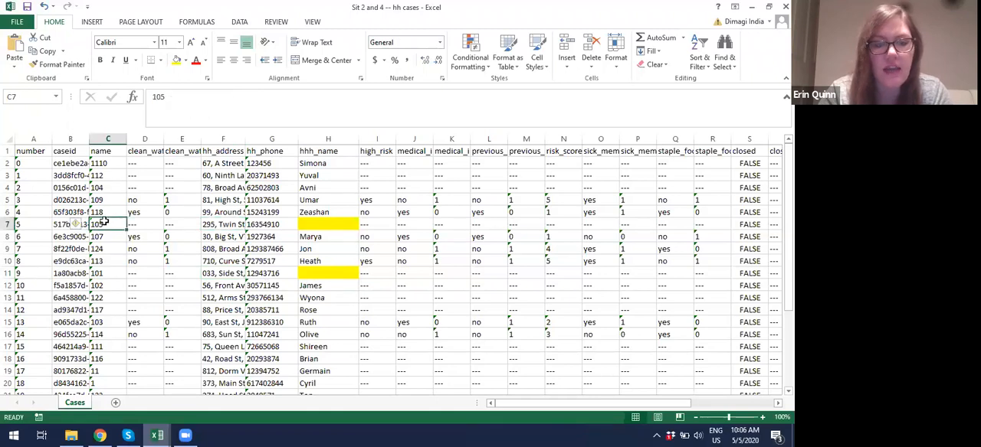
click(272, 225)
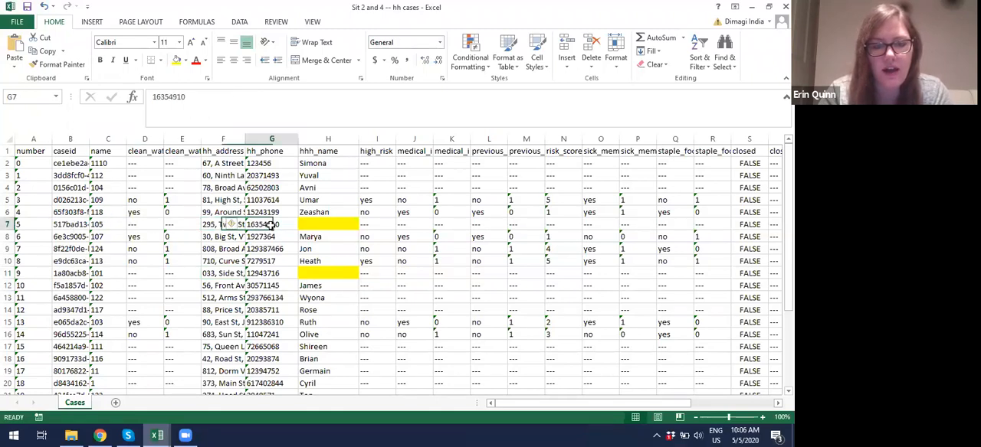
key(Right)
key(Right)
key(Right)
key(Right)
key(Right)
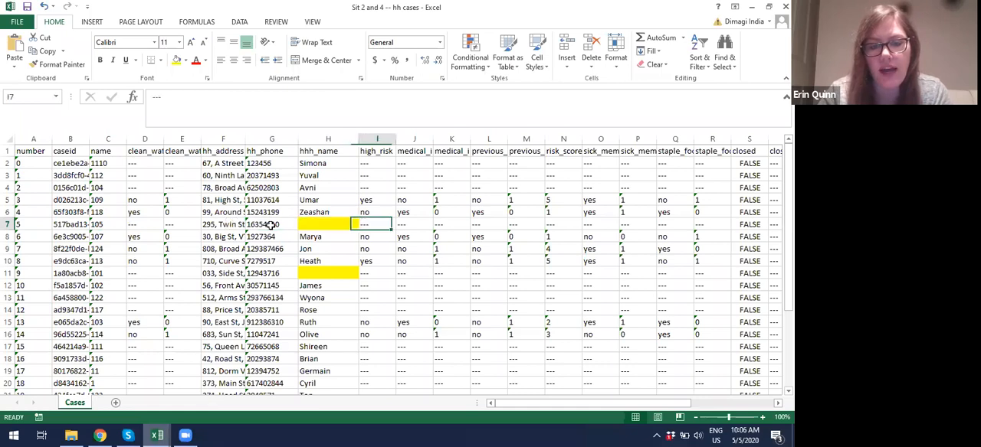
key(Left)
key(Left)
key(Left)
key(Left)
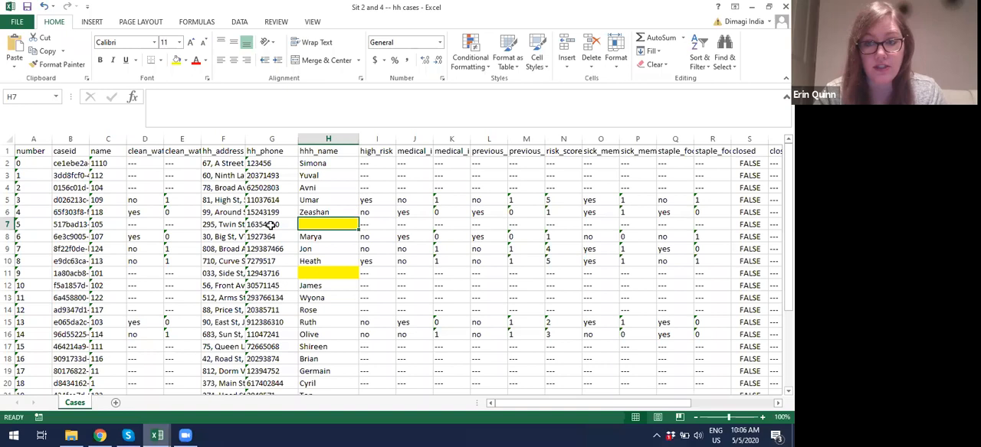
key(Left)
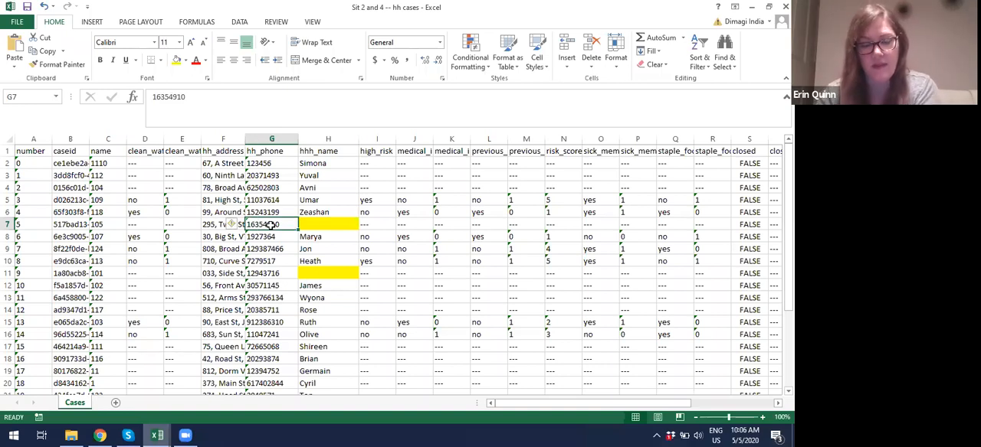
key(Right)
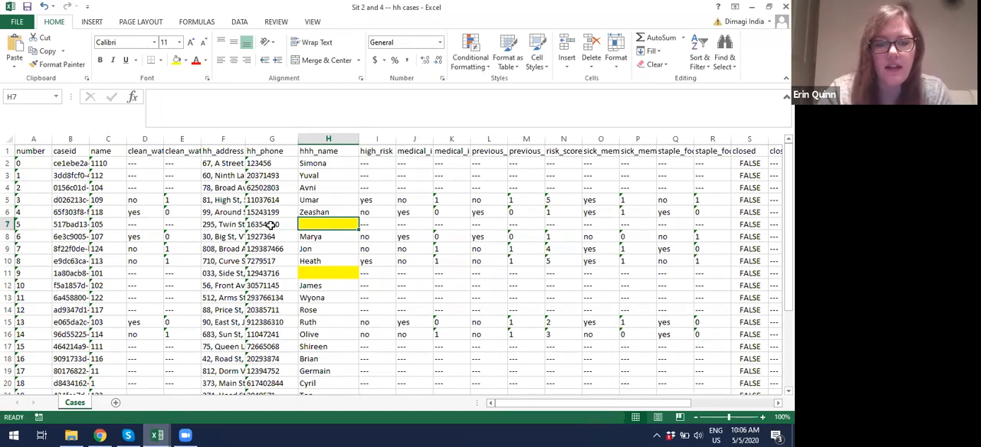
click(270, 225)
scroll(271, 225, down, 3)
scroll(271, 224, up, 3)
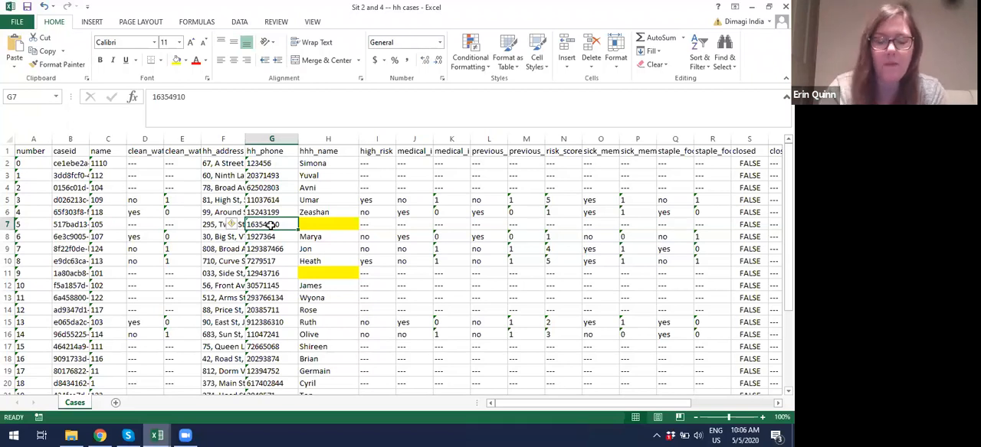
key(Tab)
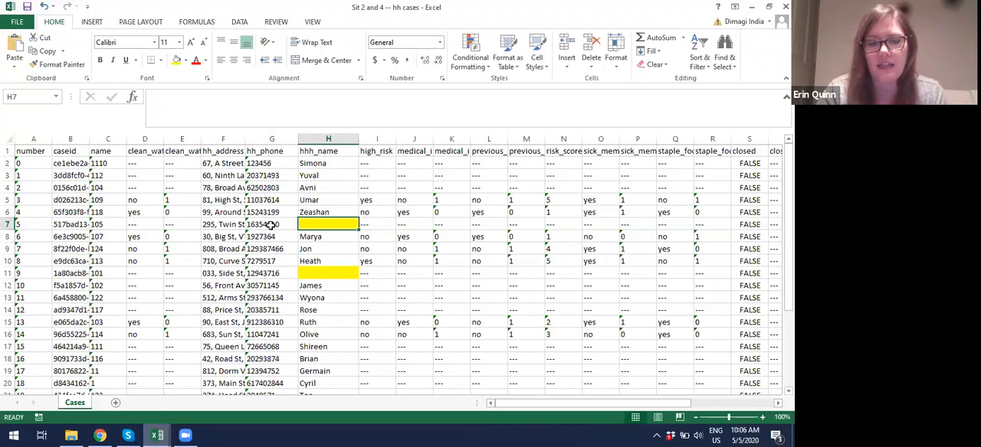
click(271, 225)
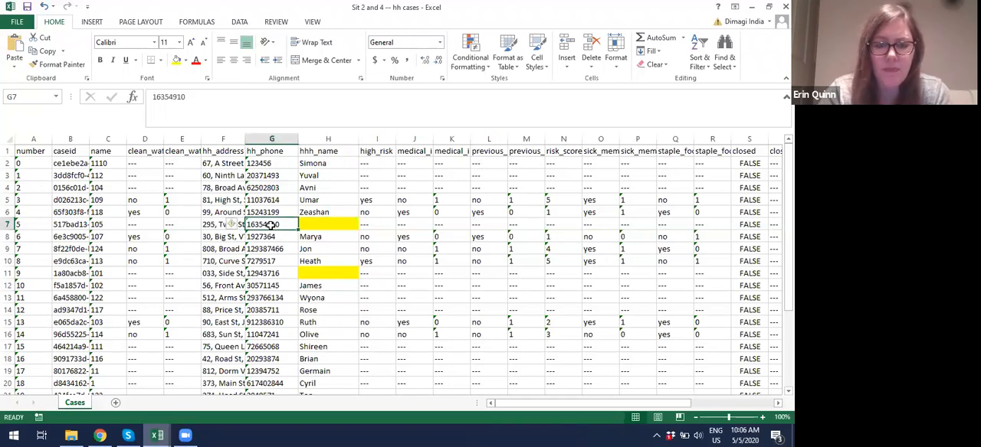
Step: Open household 105's case page from its case_link in row 7
key(Tab)
key(Tab)
key(Tab)
key(Tab)
key(Tab)
key(Tab)
key(Tab)
key(Tab)
key(Tab)
key(Tab)
key(Tab)
key(Tab)
key(Tab)
key(Tab)
key(Tab)
key(Tab)
key(Tab)
key(Tab)
key(Tab)
key(Tab)
key(Tab)
key(Tab)
key(Tab)
key(Tab)
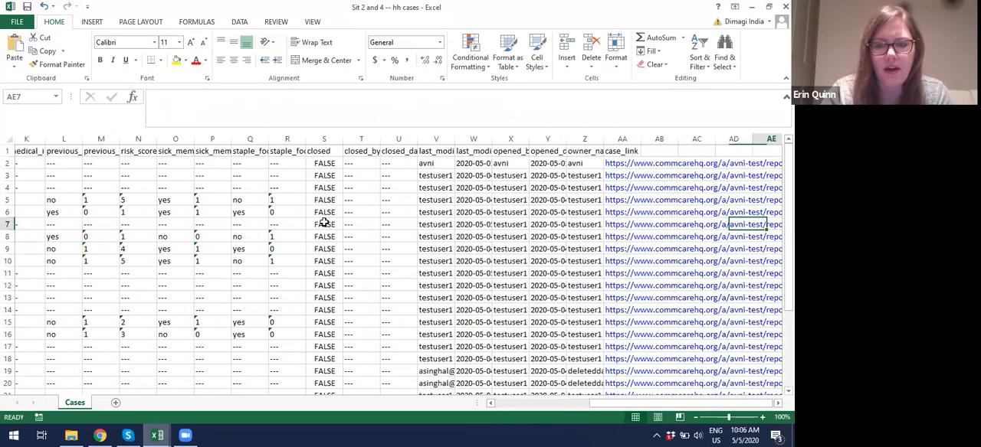
key(Right)
key(Right)
key(Right)
key(Right)
key(Right)
key(Right)
key(Left)
key(Left)
key(Left)
key(Left)
key(Left)
key(Left)
key(Left)
key(Left)
key(Left)
key(Left)
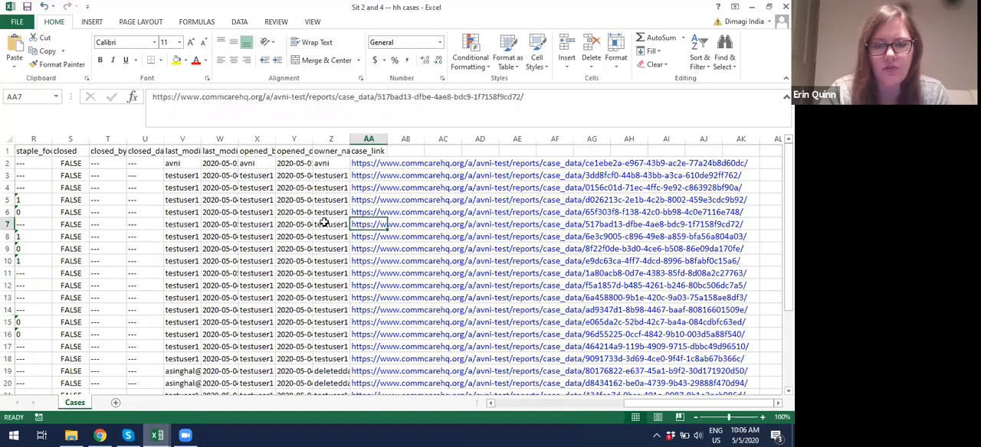
click(375, 226)
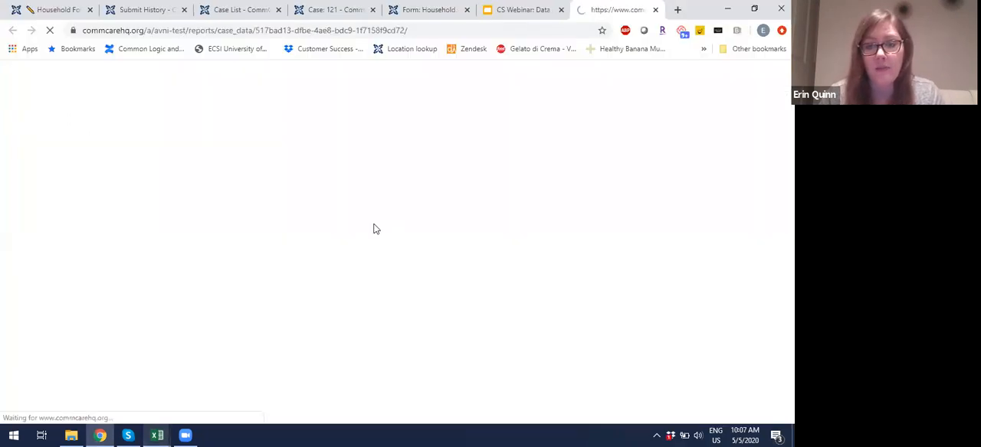
Step: Close the Case List, Case 121 and household form tabs, and show household 105's case history
click(278, 9)
click(278, 9)
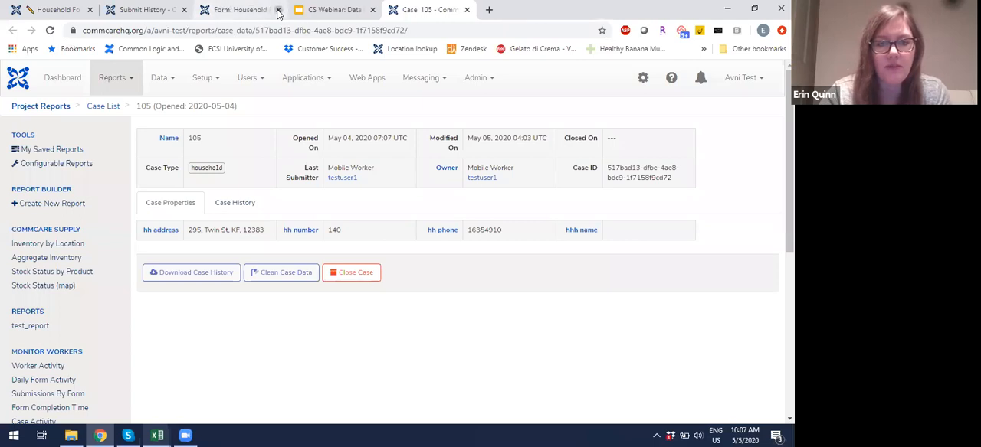
click(278, 9)
click(244, 204)
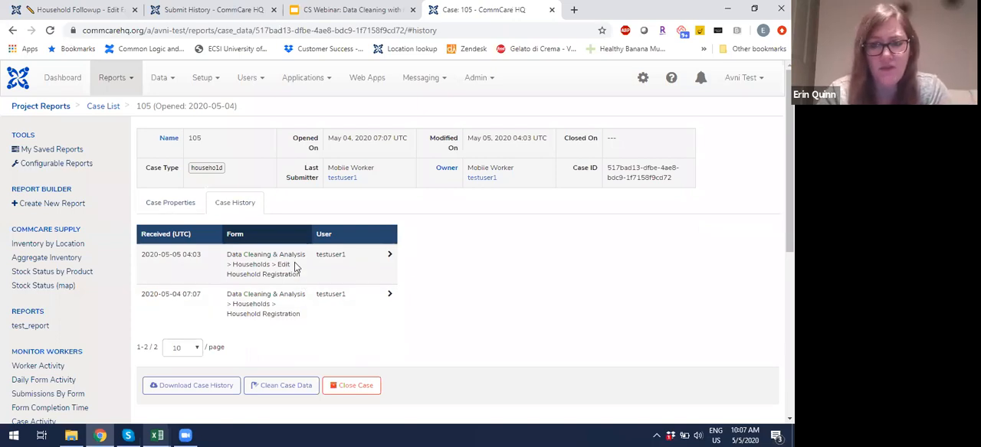
Step: Switch back to the "Sit 2 and 4 -- hh cases" workbook and select the blank hhh_name cell in row 11
mouse_move(102, 436)
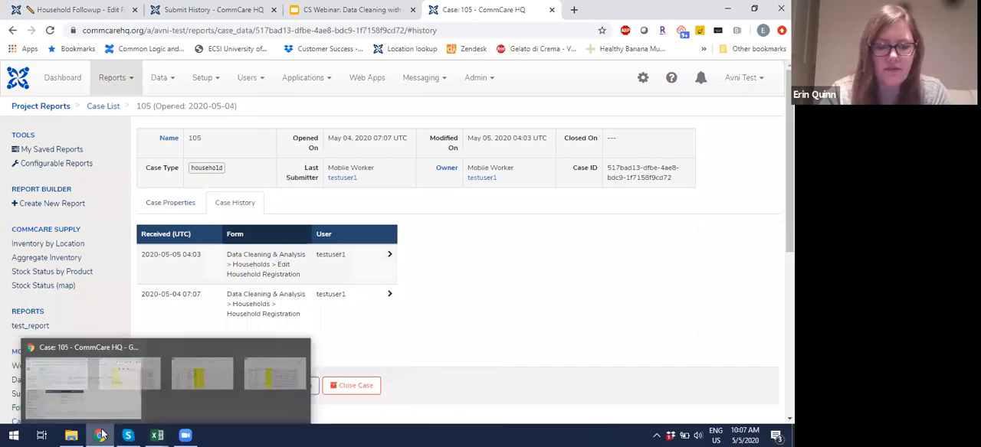
mouse_move(157, 435)
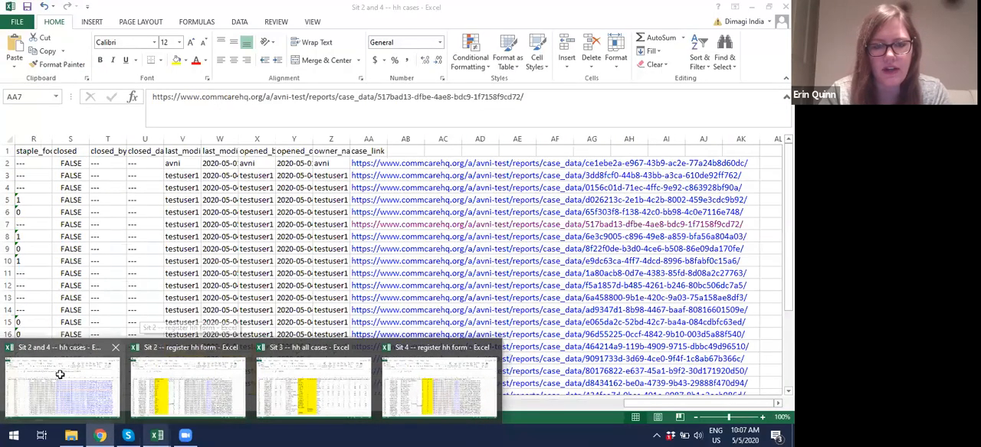
click(60, 374)
key(Left)
key(Left)
key(Left)
key(Left)
key(Left)
key(Left)
key(Left)
key(Left)
key(Left)
key(Left)
key(Left)
key(Left)
key(Left)
key(Left)
key(Left)
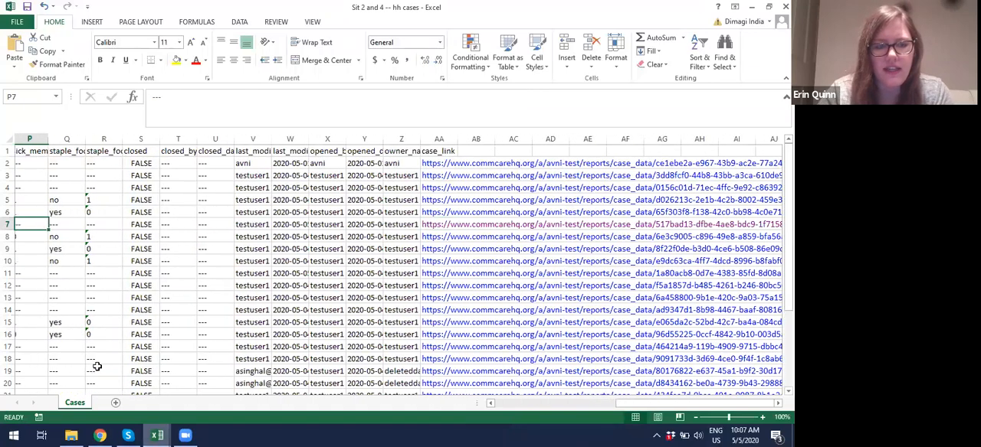
key(Left)
key(Left)
key(Left)
key(Left)
key(Left)
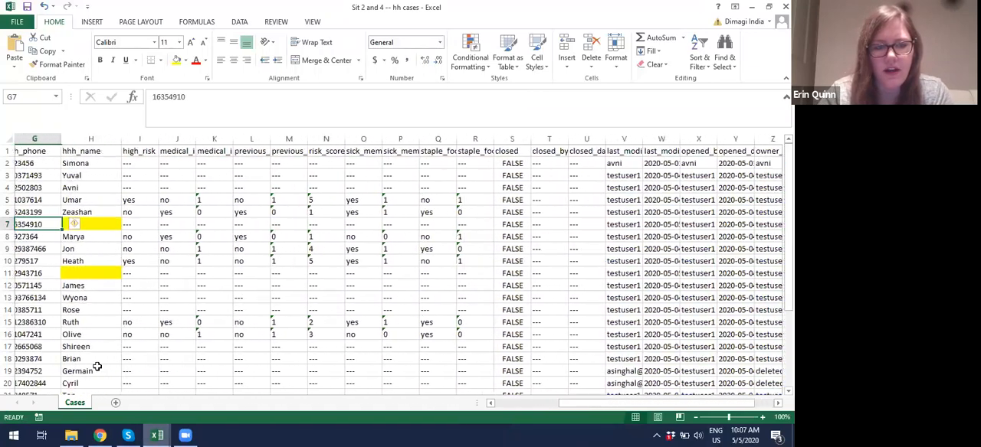
key(Down)
key(Down)
key(Down)
key(Down)
key(Right)
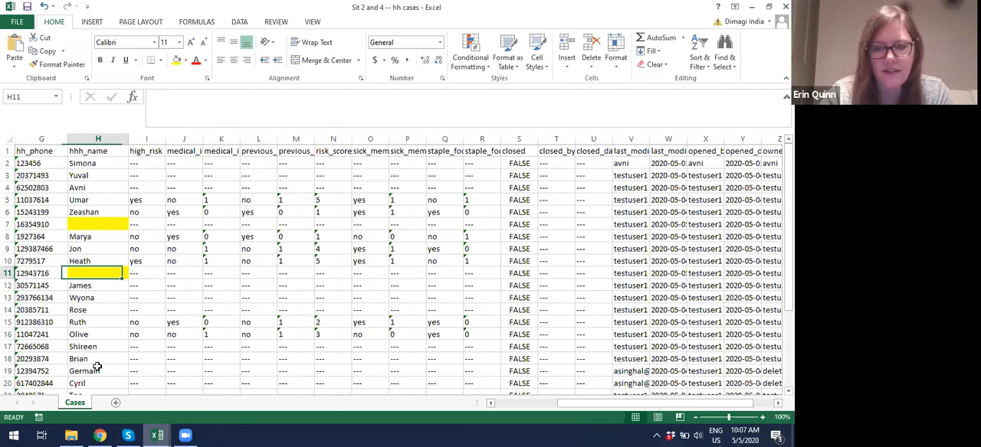
Step: Open the case_link for the household in row 11 and show its case history
key(Right)
key(Right)
key(Right)
key(Right)
key(Right)
key(Right)
key(Right)
key(Right)
key(Right)
key(Right)
key(Right)
key(Right)
key(Right)
key(Right)
key(Right)
key(Right)
key(Right)
key(Right)
key(Right)
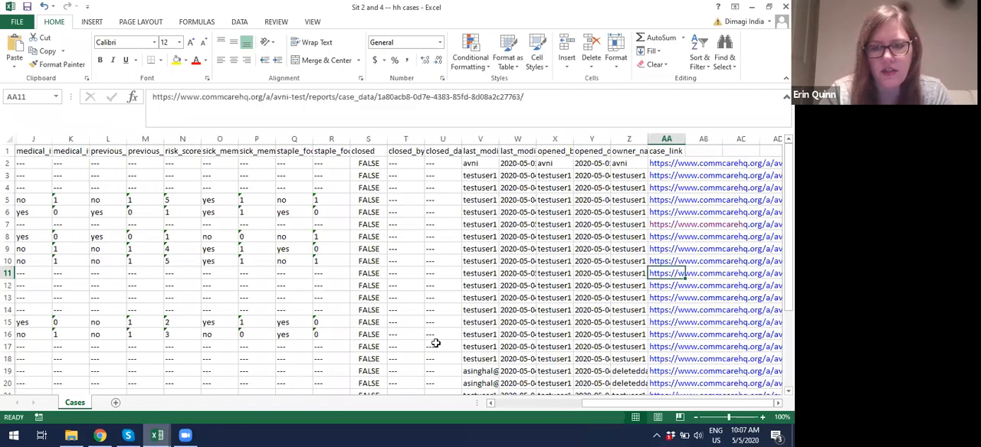
click(655, 277)
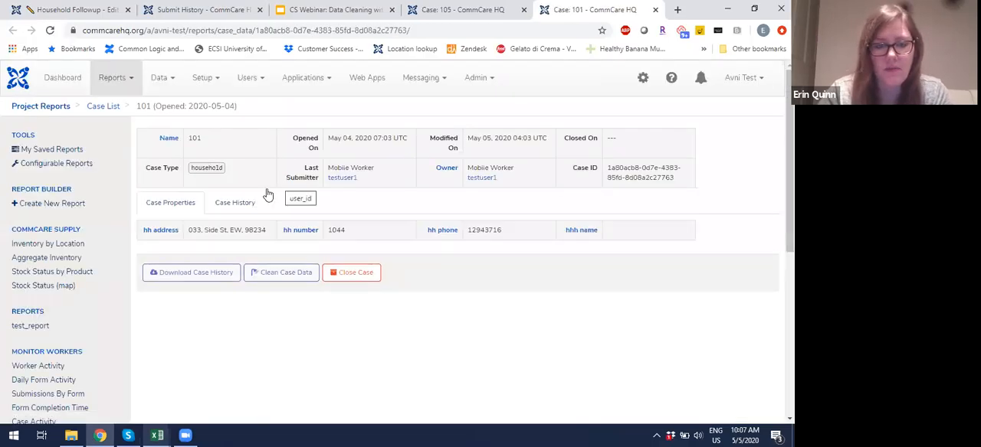
click(246, 204)
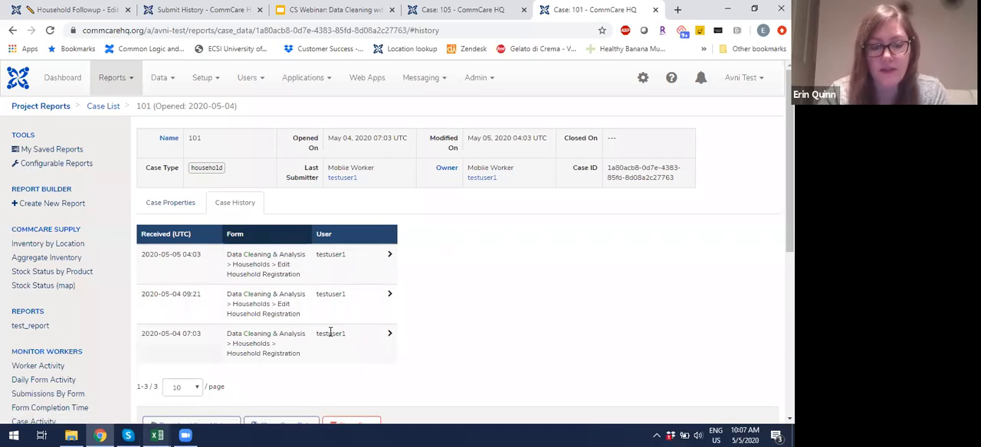
Step: Return to the hh cases workbook and select the blank hhh_name cell in row 23
mouse_move(157, 435)
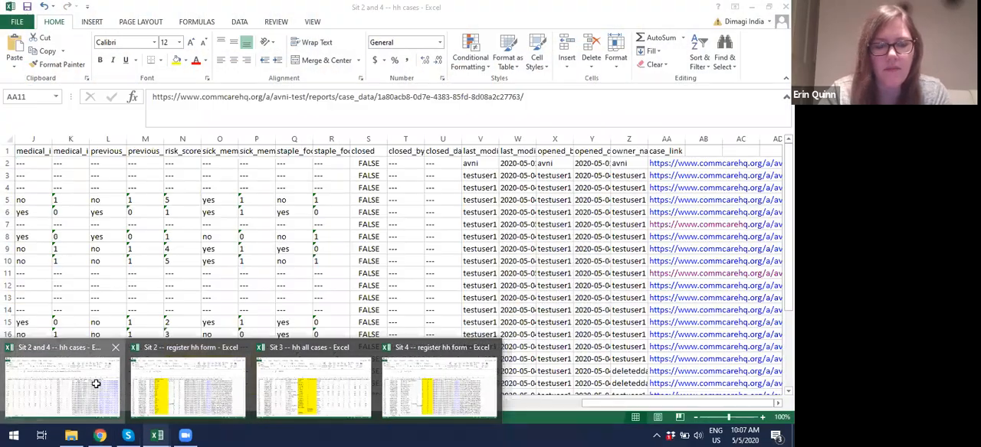
click(94, 390)
scroll(85, 330, left, 3)
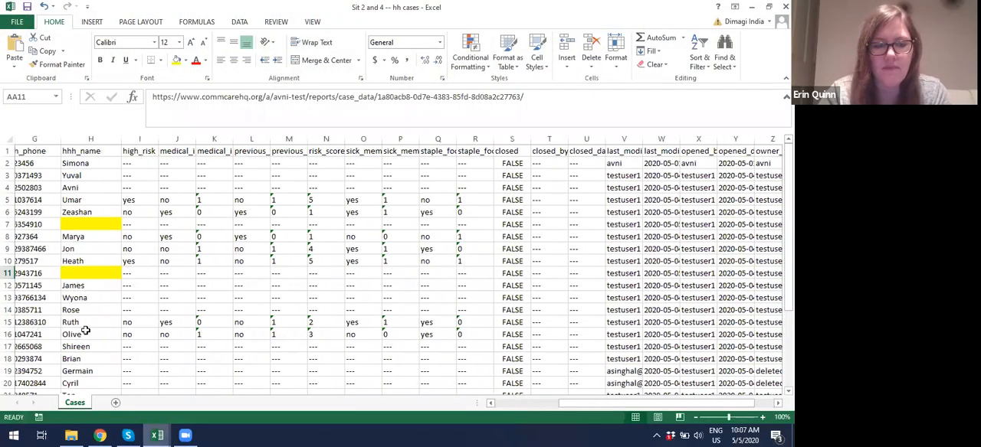
scroll(115, 337, down, 2)
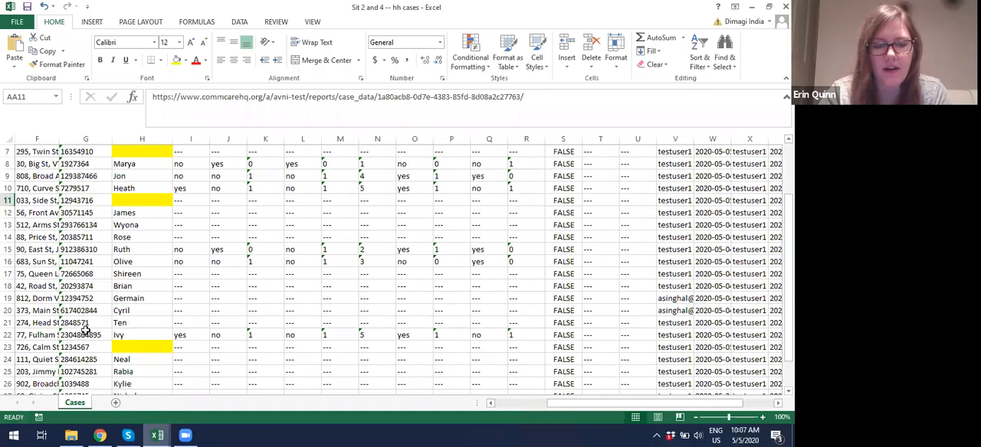
click(134, 347)
Step: Open the case_link for the household in row 23 and show its case history
key(Right)
key(Right)
key(Right)
key(Right)
key(Right)
key(Right)
key(Right)
key(Right)
key(Right)
key(Right)
key(Right)
key(Right)
key(Right)
key(Right)
key(Right)
key(Right)
key(Right)
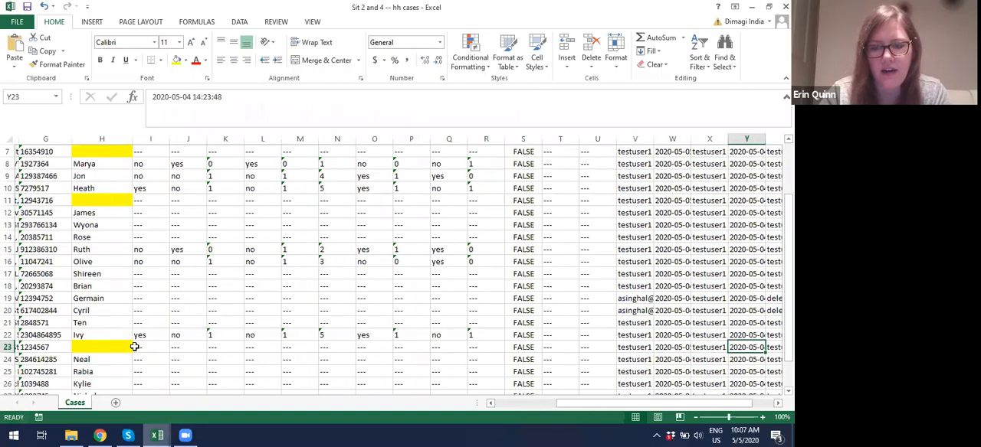
key(Right)
key(Right)
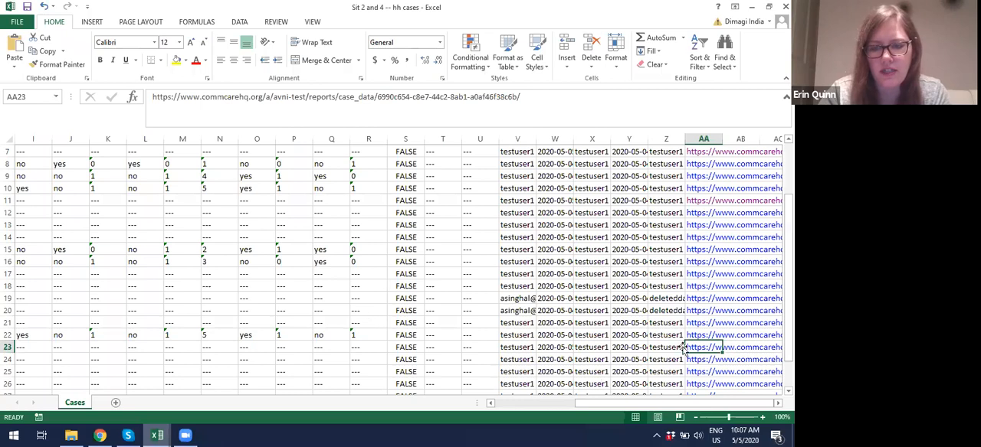
click(695, 349)
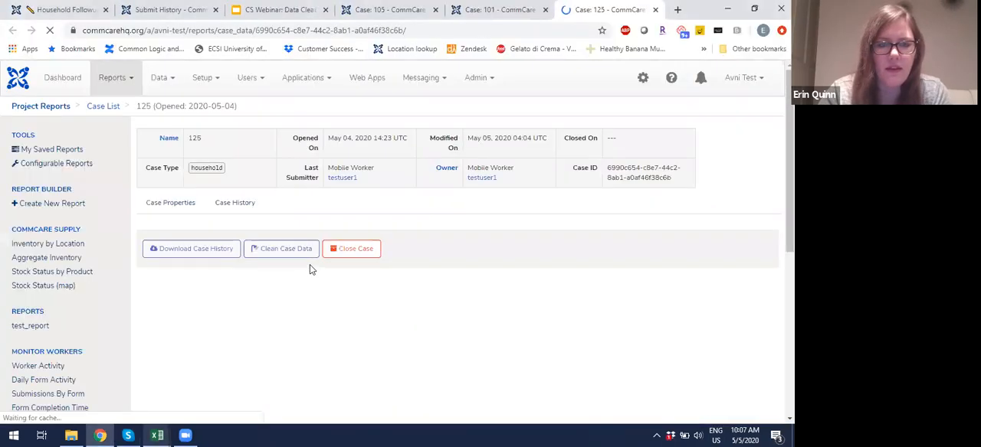
click(238, 204)
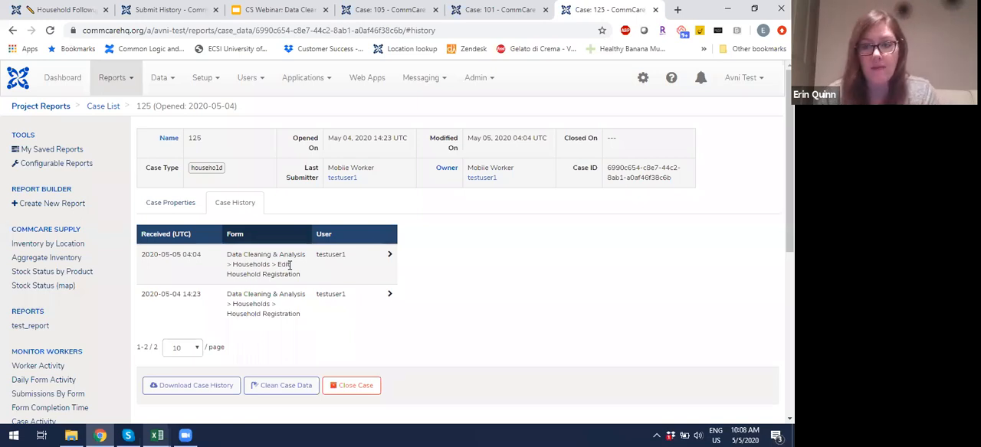
Step: Open the Edit Household Registration form in the app builder and inspect the Household number question's settings
click(42, 9)
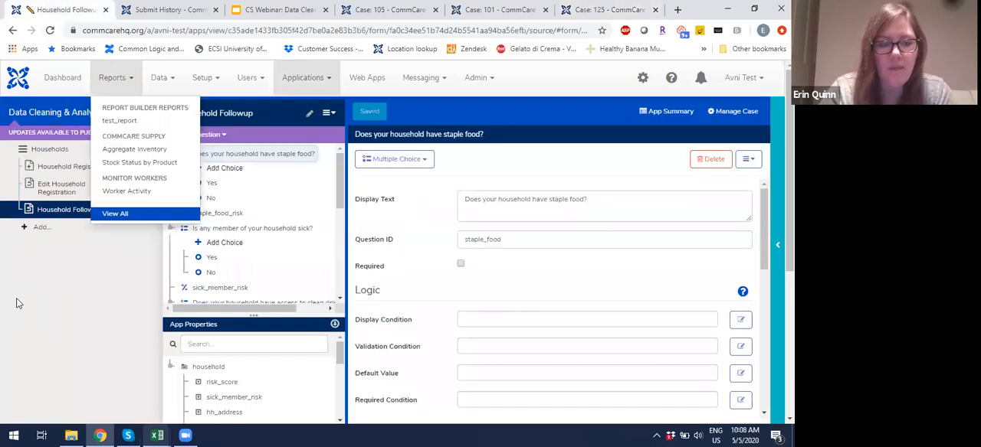
click(64, 188)
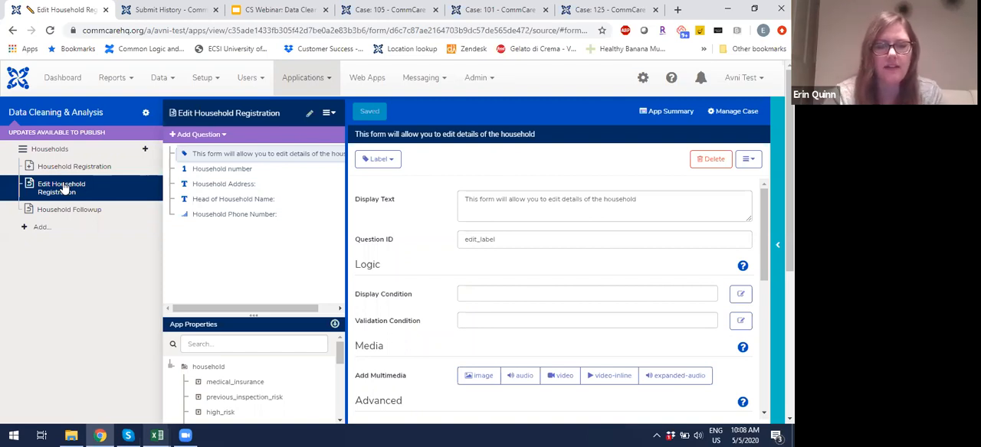
click(215, 170)
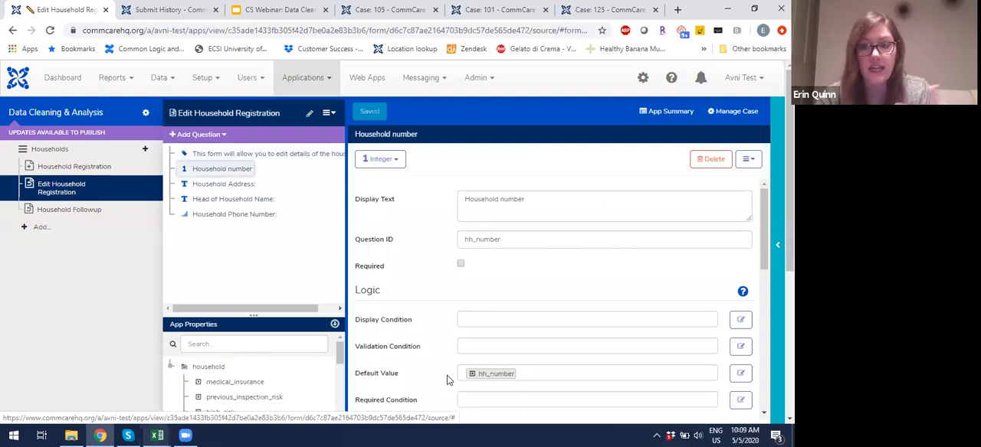
Step: Compare the default values of the Household Address, Household Phone Number and Head of Household Name questions
click(238, 189)
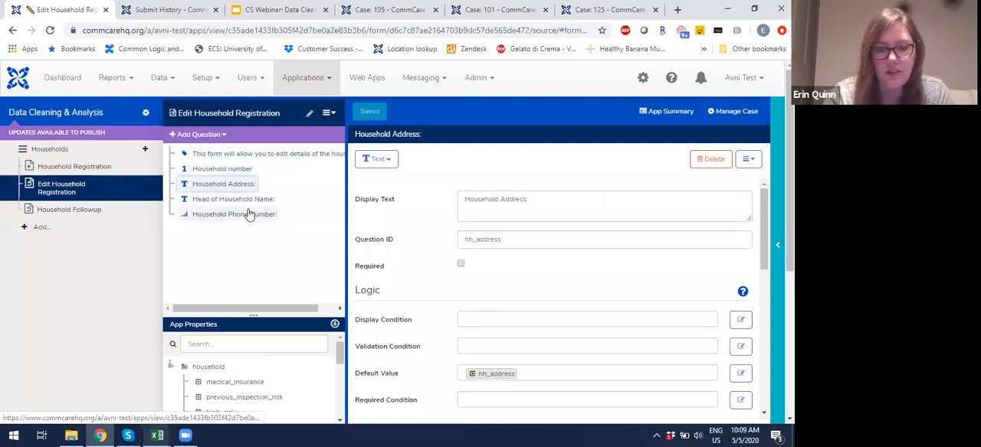
click(248, 213)
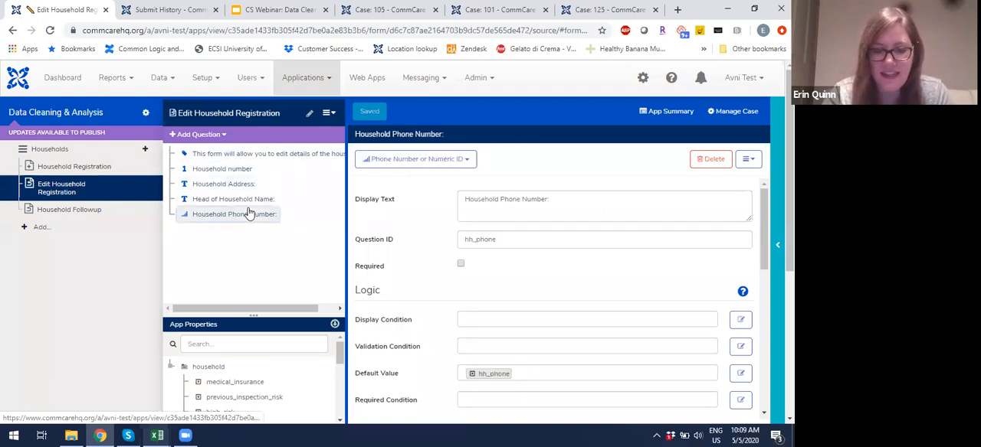
click(245, 203)
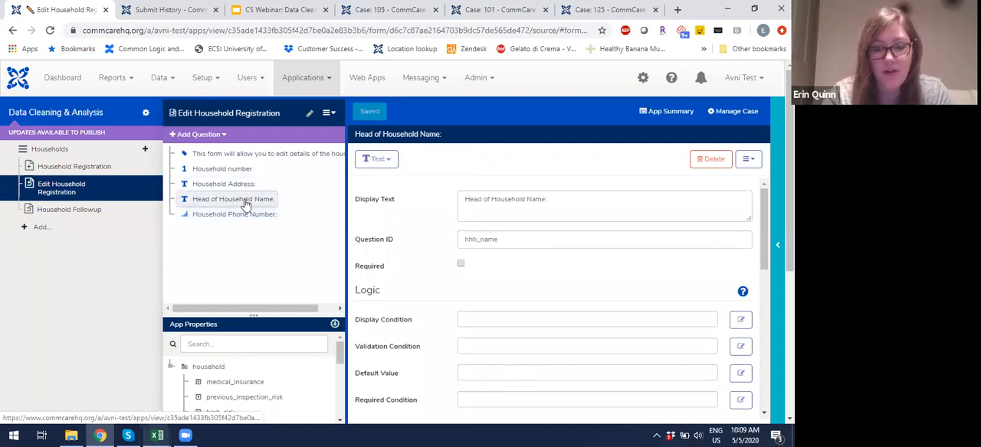
click(464, 374)
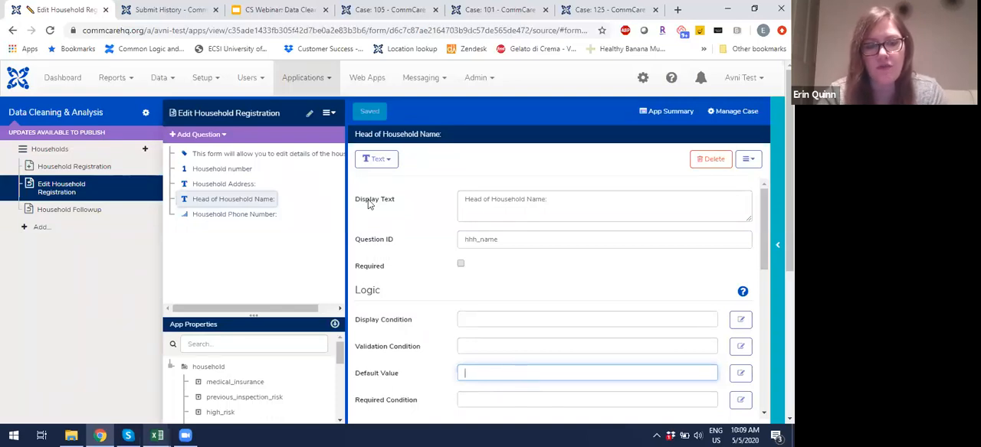
click(228, 185)
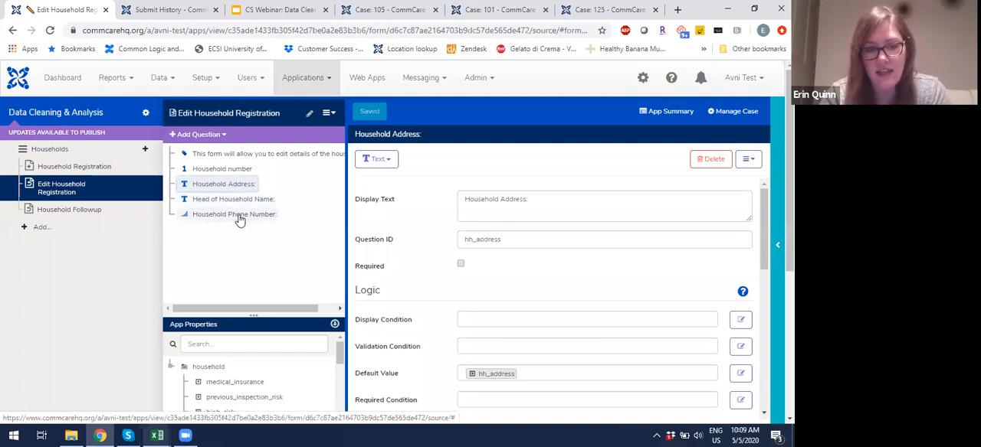
click(235, 200)
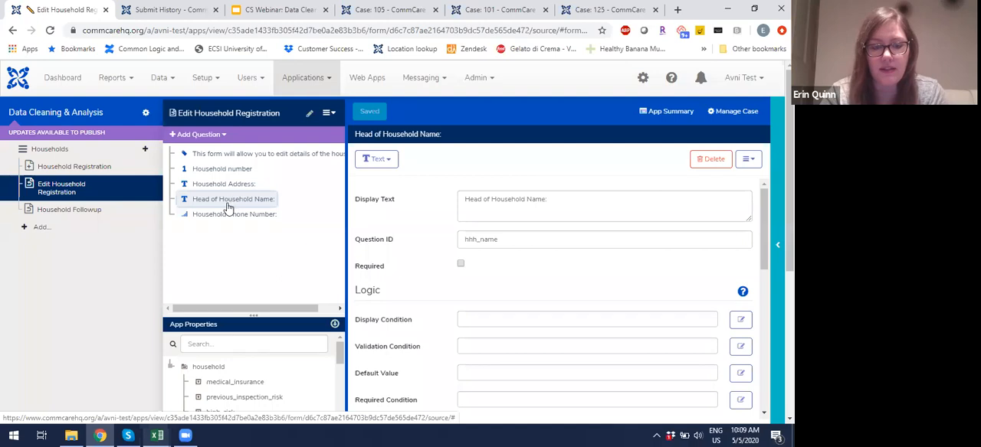
Step: Set the Head of Household Name question's default value to the hhh_name case property and save the form
click(469, 368)
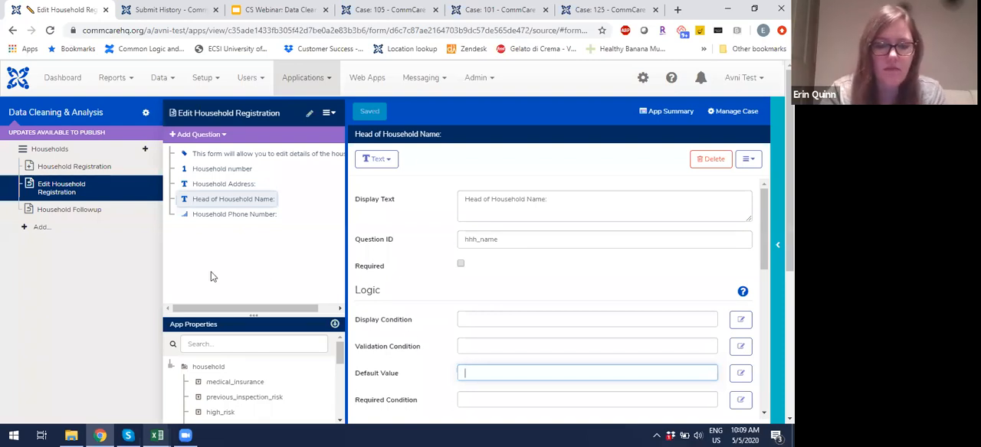
click(238, 338)
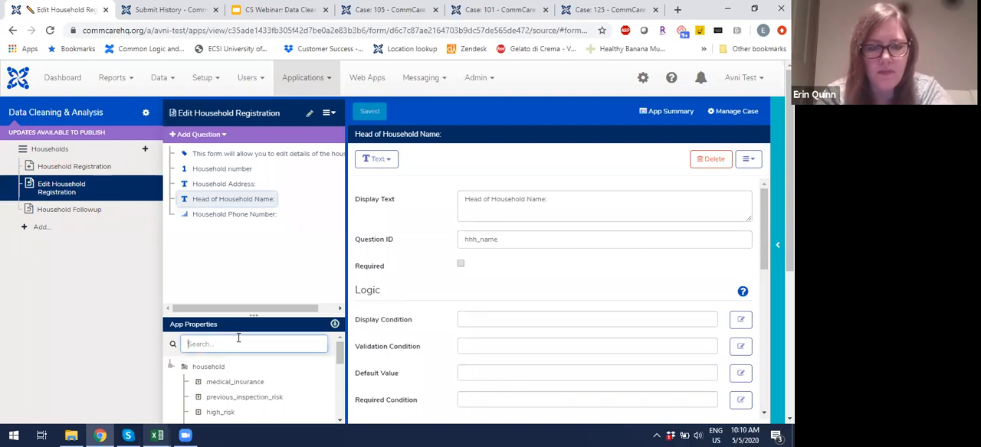
text(hhh_nam)
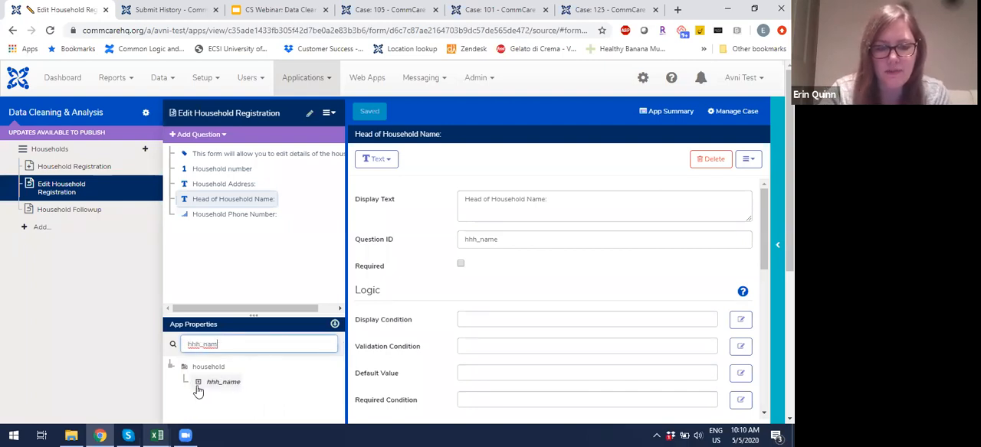
drag(221, 387, 481, 367)
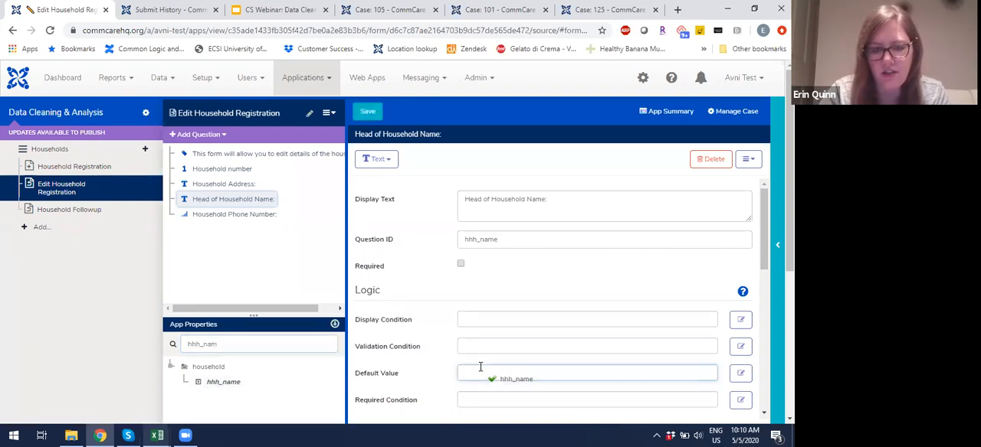
click(368, 112)
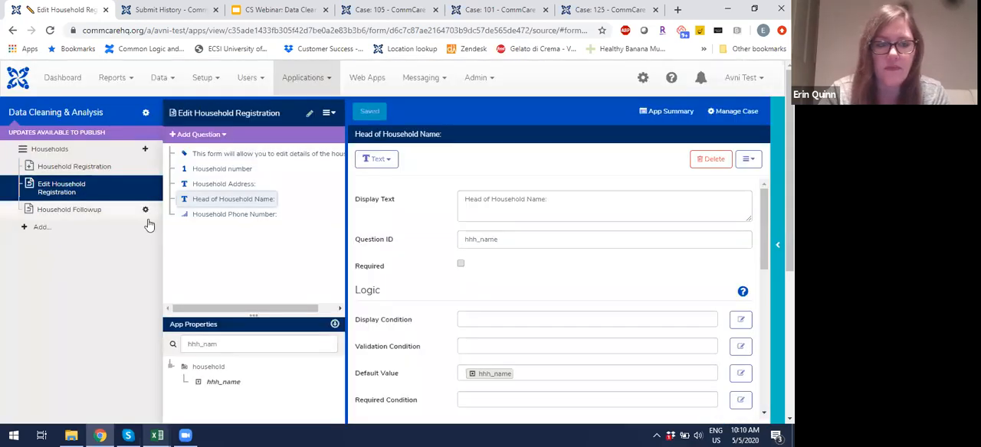
Step: Check which questions the Edit Household Registration form saves to case properties
click(146, 188)
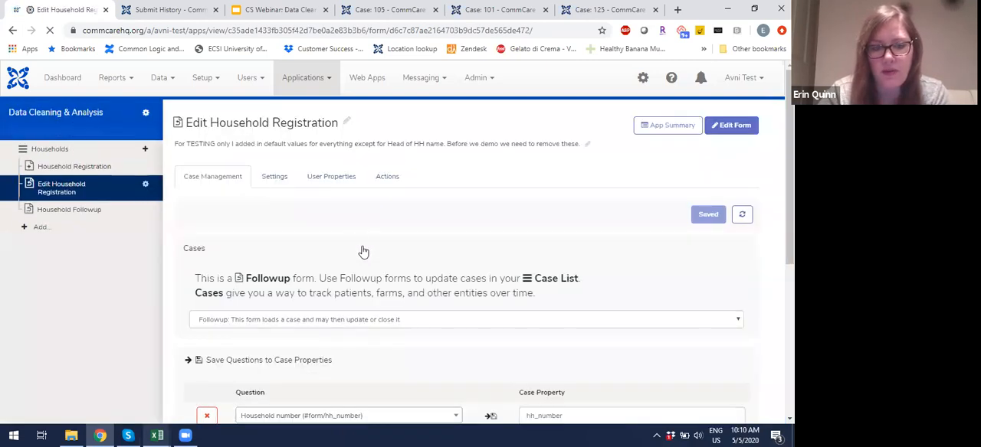
scroll(363, 252, down, 3)
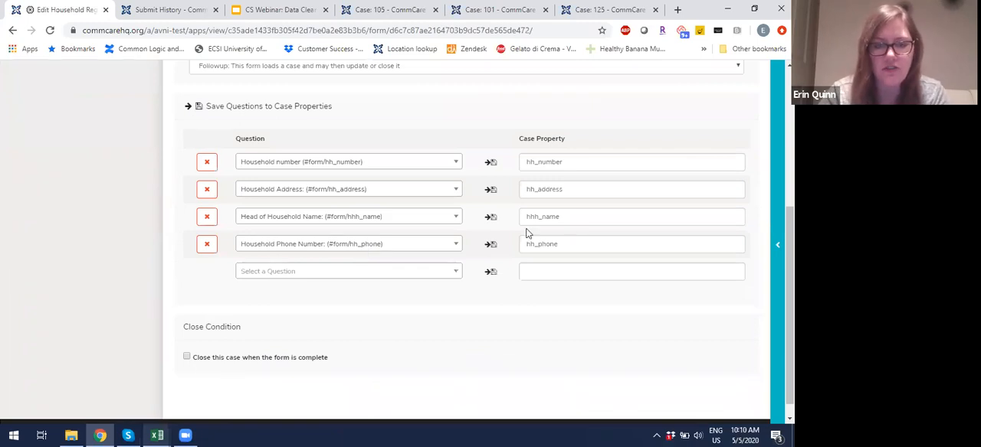
scroll(527, 233, up, 3)
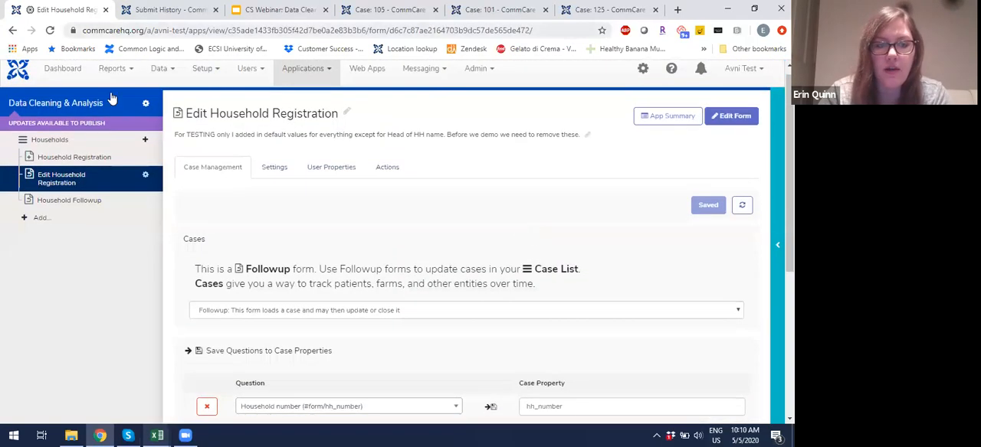
Step: Make a new version of the Data Cleaning & Analysis app
click(75, 104)
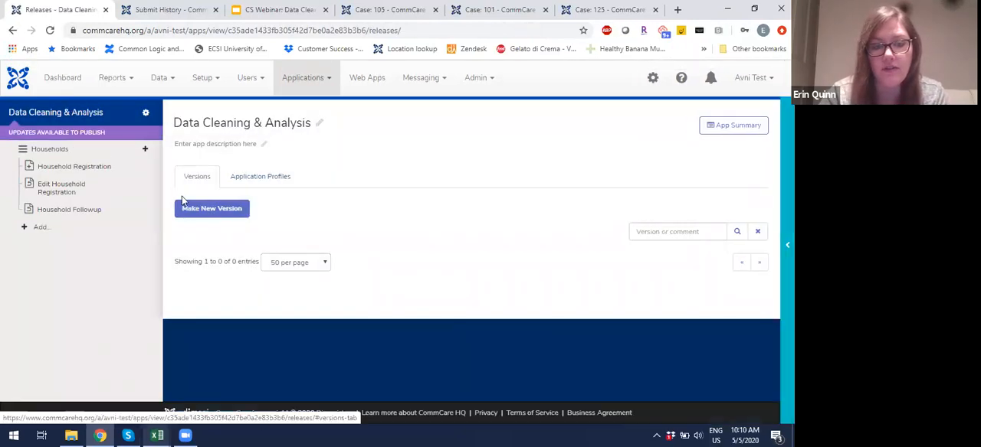
click(197, 209)
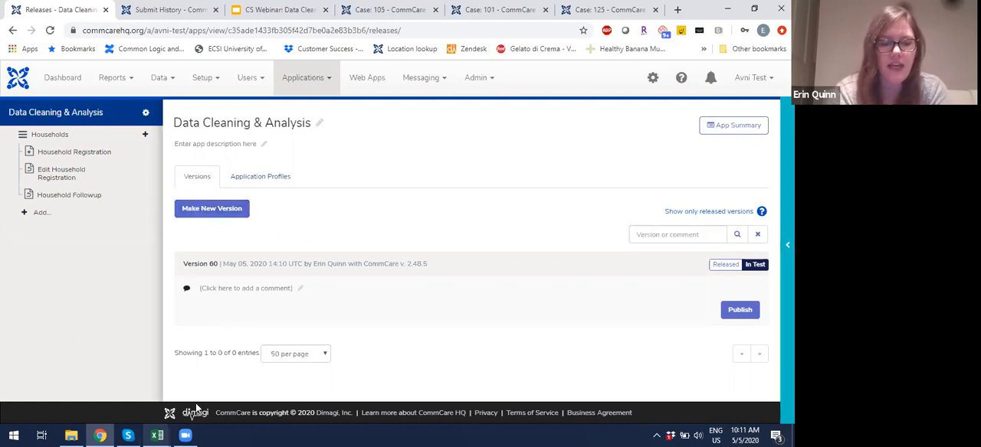
click(188, 434)
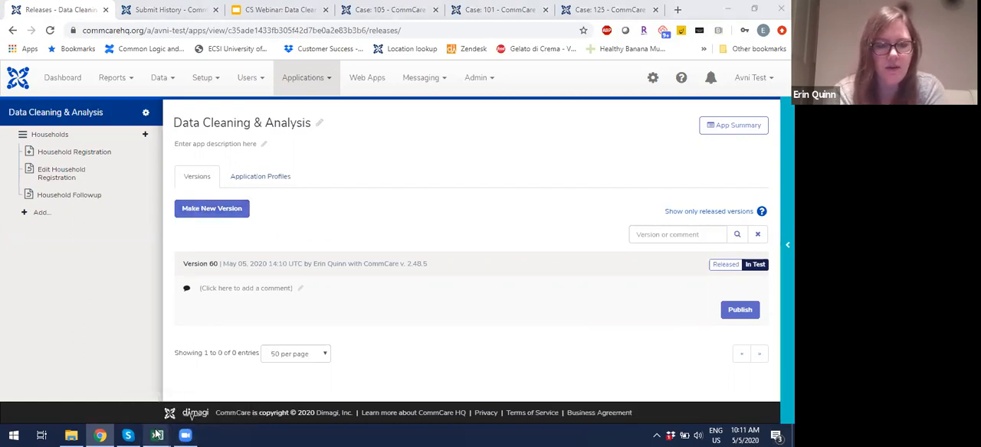
Step: Switch to the Sit 2 and 4 -- hh cases workbook in Excel and review the hhh_name column
mouse_move(157, 435)
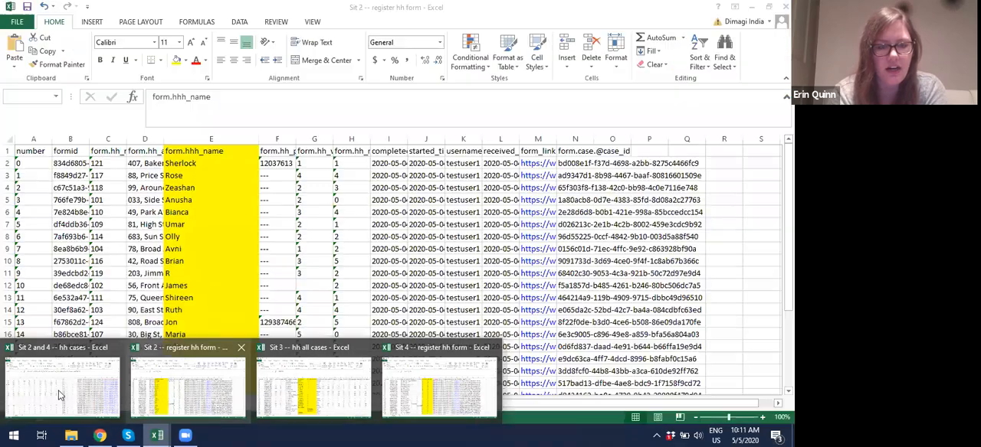
click(59, 394)
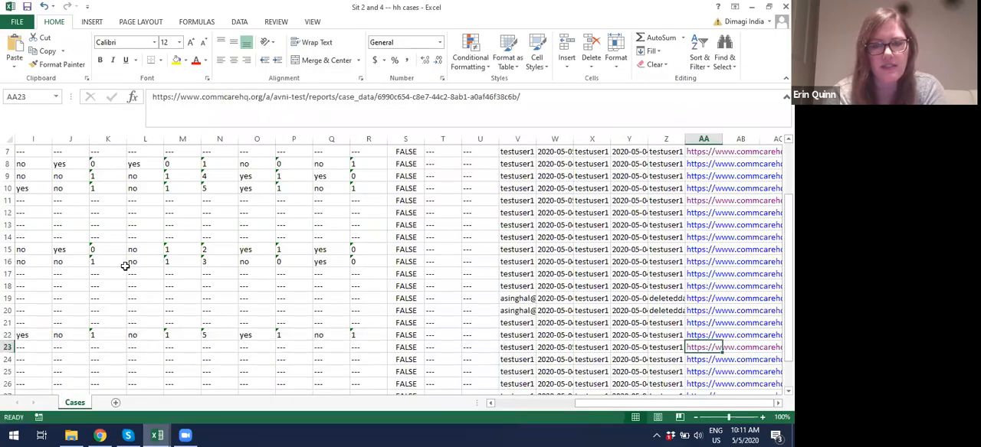
scroll(125, 266, left, 5)
scroll(124, 266, up, 3)
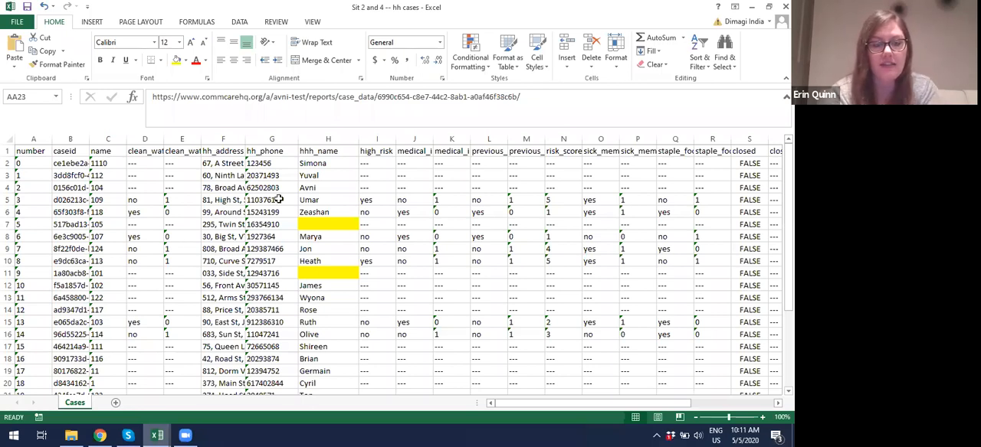
Step: Switch to the Sit 2 -- register hh form workbook and examine the names in the form.hhh_name column
mouse_move(158, 436)
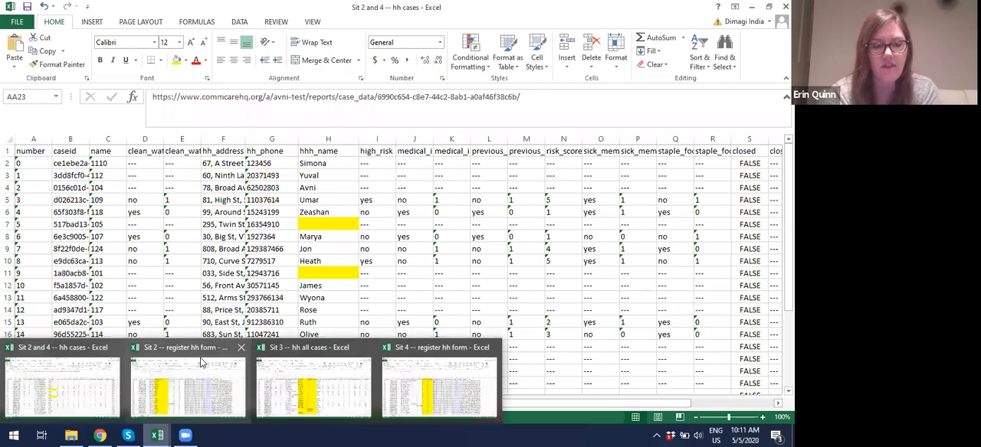
click(177, 403)
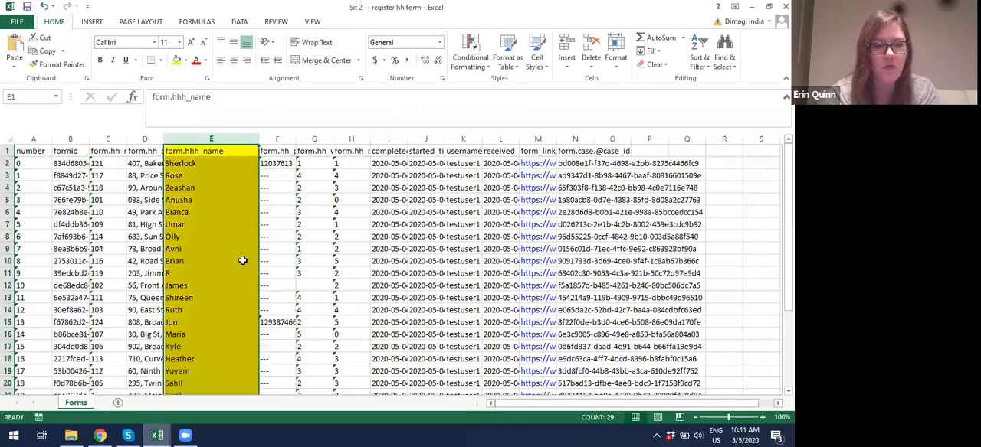
click(242, 260)
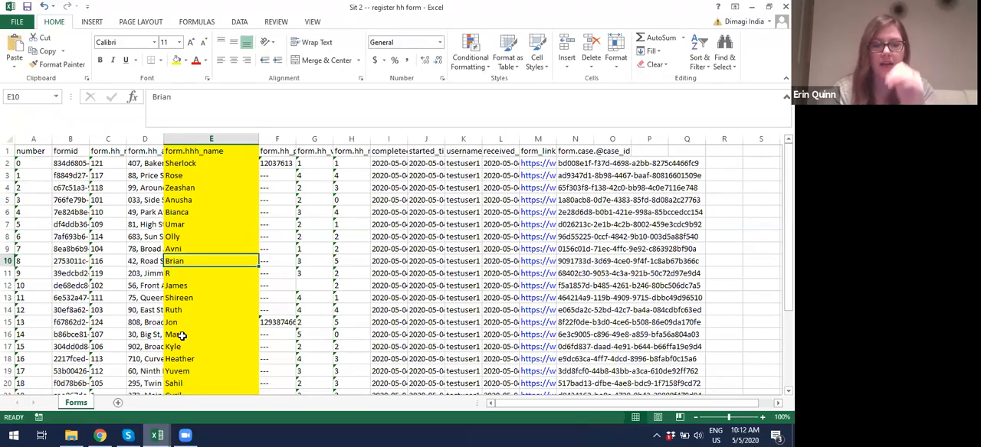
Step: Return to the hh cases workbook and copy the caseid of the household in row 7, whose hhh_name is blank
mouse_move(157, 435)
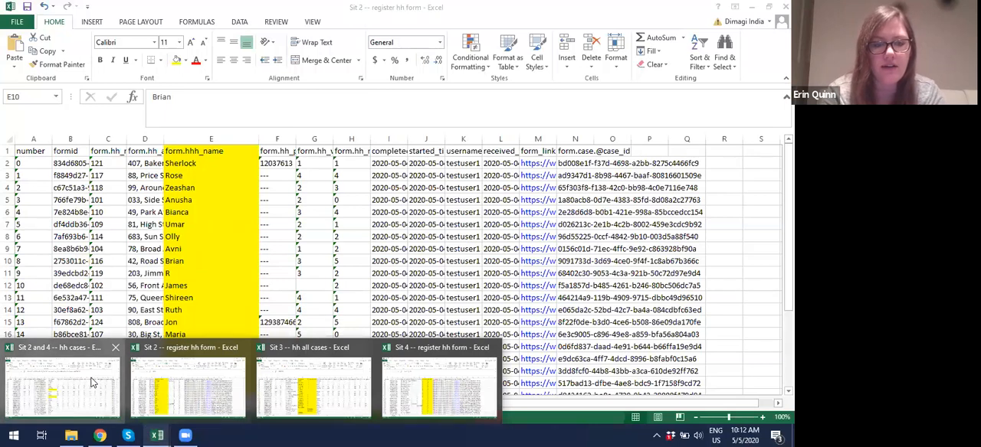
click(100, 390)
click(308, 224)
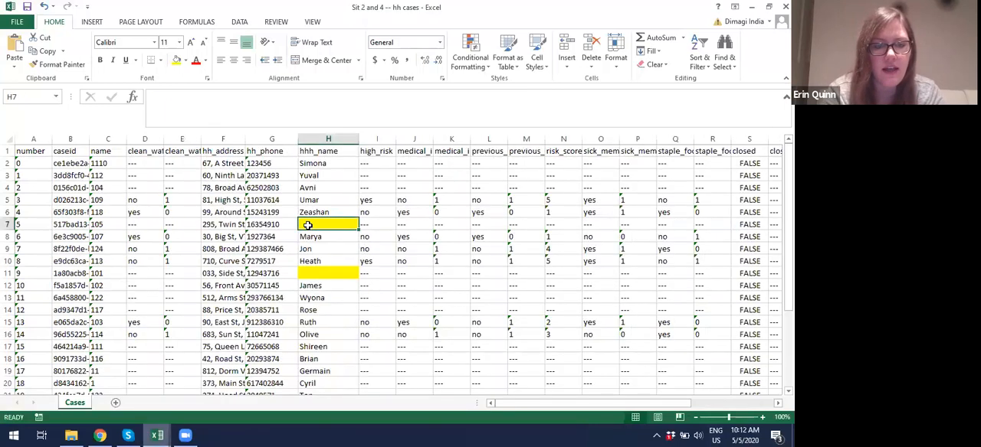
key(Left)
key(Left)
key(Left)
key(Left)
key(Left)
key(Left)
key(Left)
key(Right)
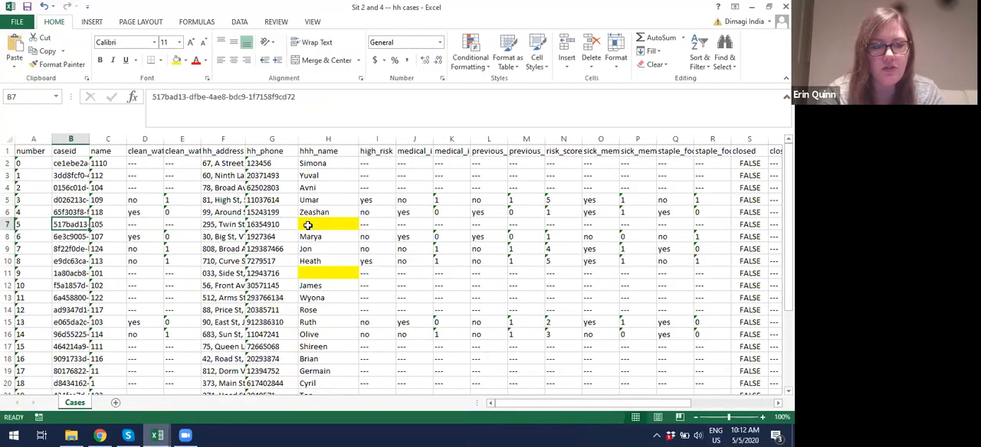
key(ctrl+c)
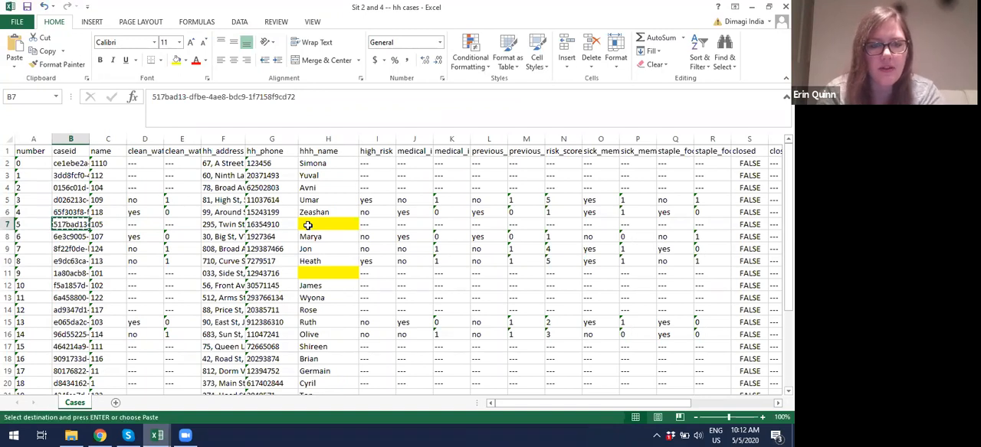
click(319, 225)
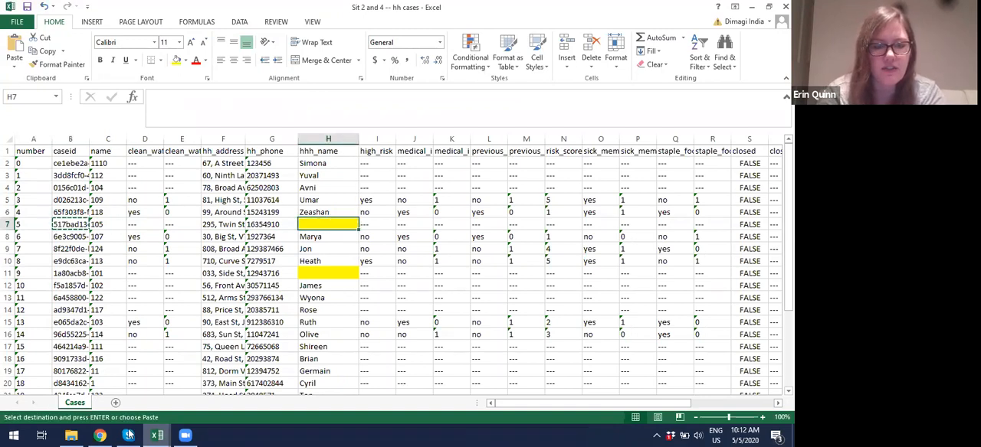
Step: Find the copied case ID in the Sit 2 -- register hh form workbook
mouse_move(157, 435)
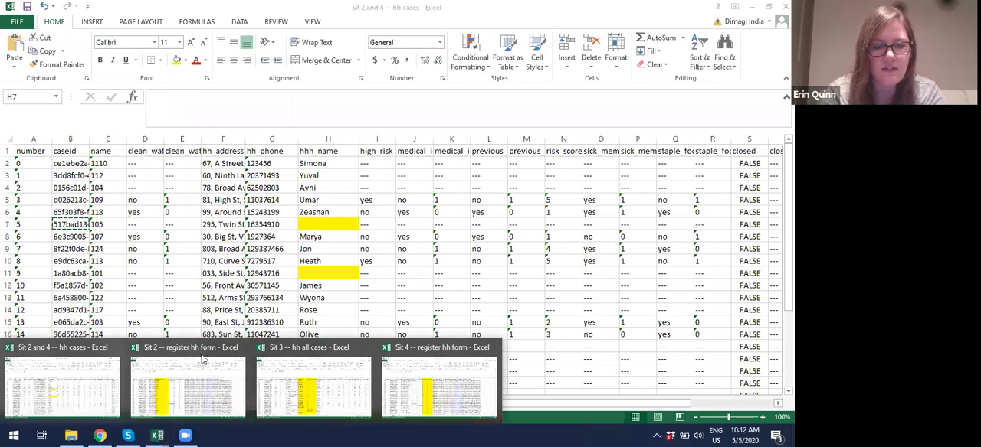
click(188, 387)
click(276, 260)
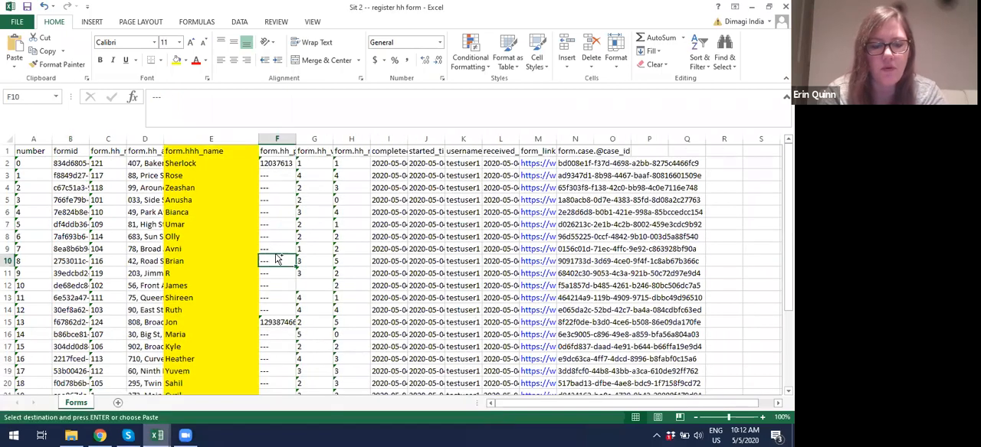
key(ctrl+f)
key(ctrl+v)
click(495, 271)
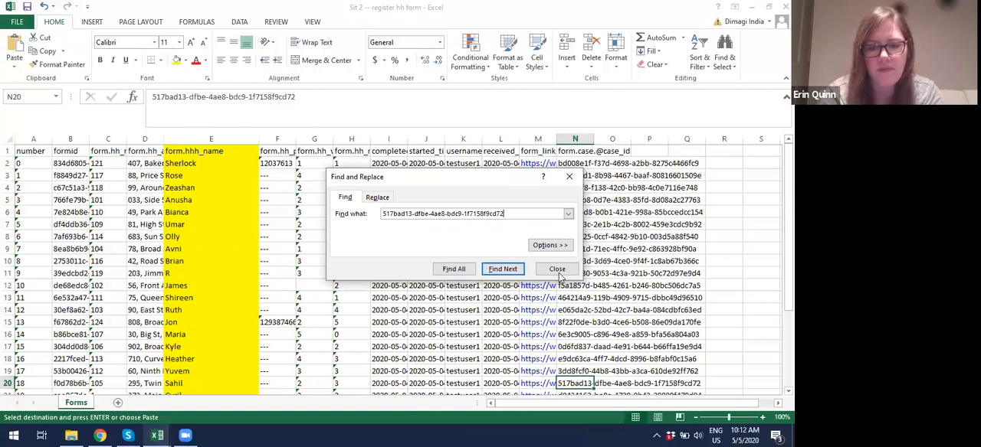
click(558, 269)
Step: Highlight the matching registration row for household 105 and select its form.hhh_name cell
scroll(475, 331, down, 1)
scroll(475, 331, down, 2)
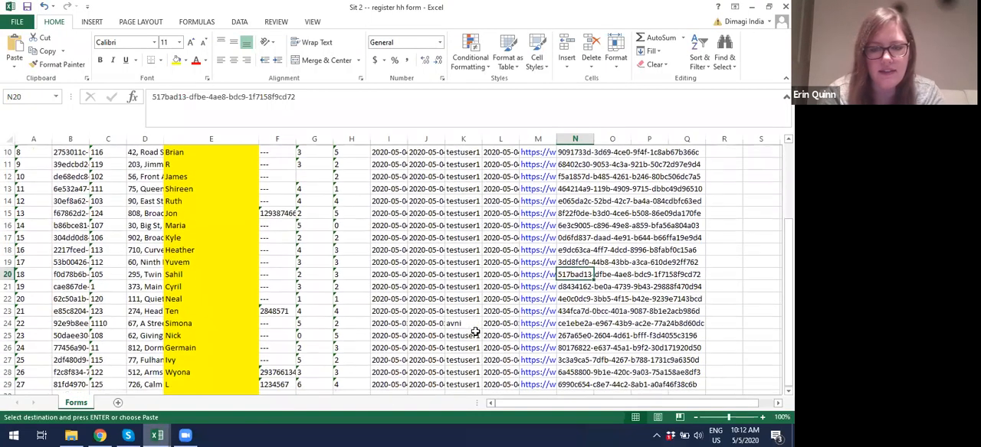
click(7, 273)
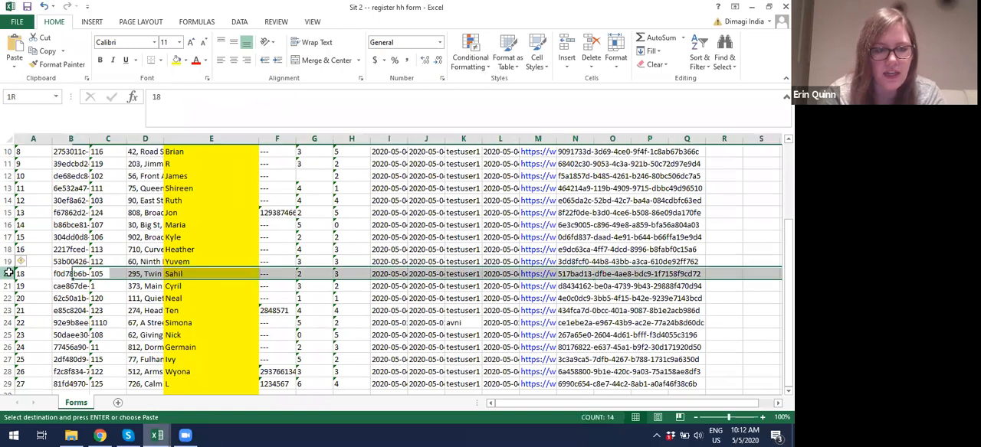
click(178, 274)
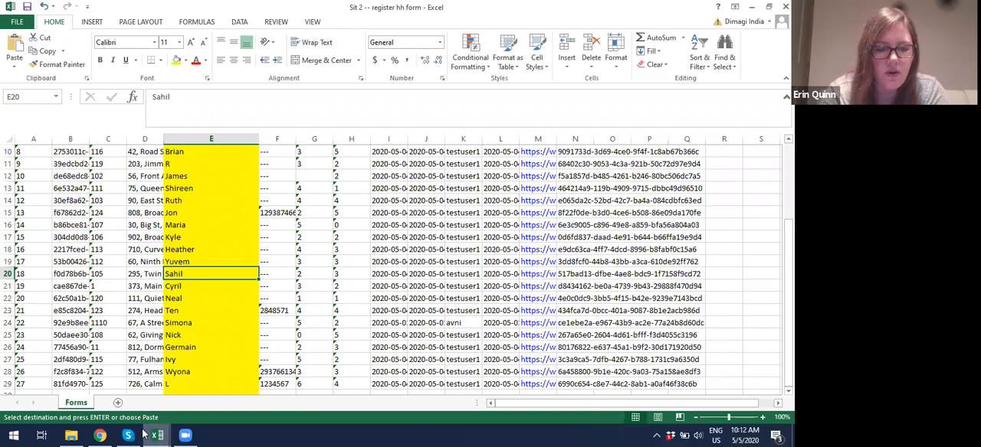
Step: Return to the hh cases workbook and open the case_link for household 105 in row 7
mouse_move(153, 435)
click(77, 383)
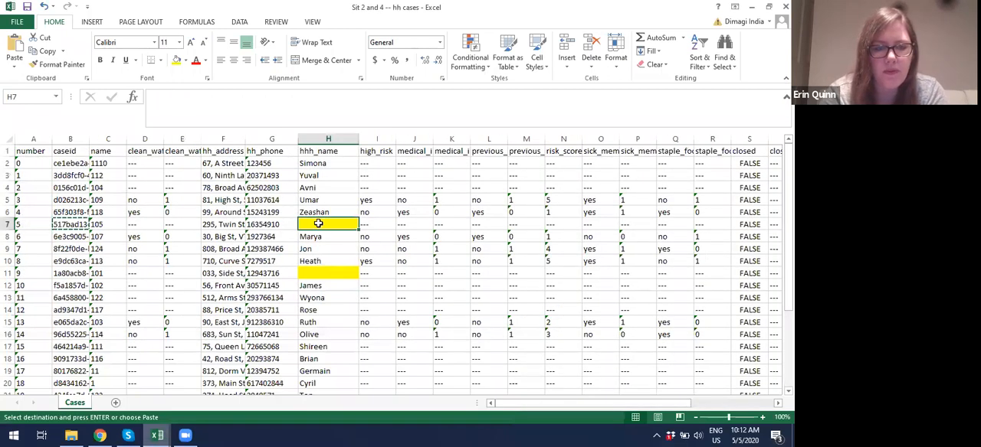
key(Right)
key(Right)
key(Right)
key(Right)
key(Right)
key(Right)
key(Right)
key(Right)
key(Right)
key(Right)
key(Right)
key(Right)
key(Right)
key(Right)
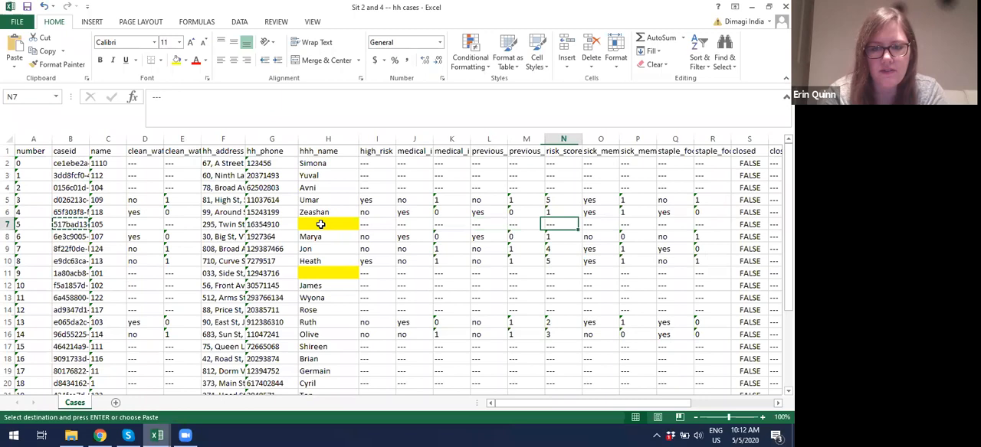
key(Right)
key(Right)
key(Right)
key(Right)
key(Right)
key(Right)
key(Right)
key(Right)
key(Right)
key(Right)
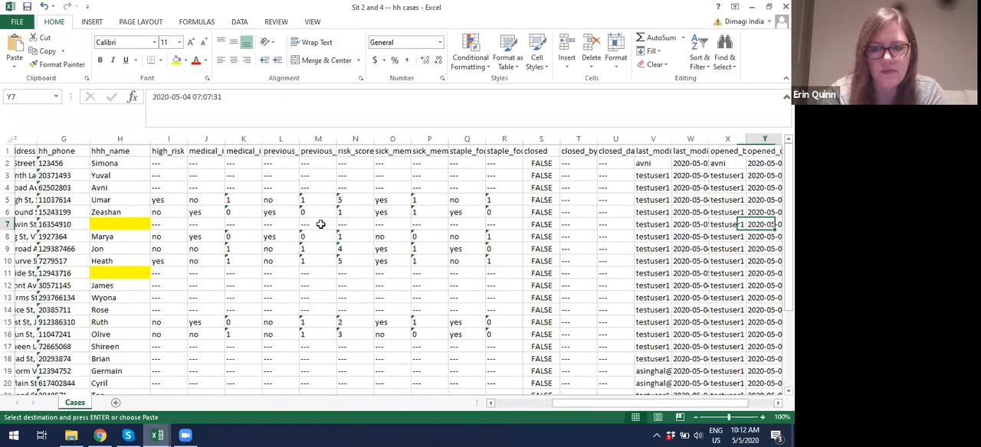
key(Left)
key(Left)
key(Left)
key(Left)
key(Left)
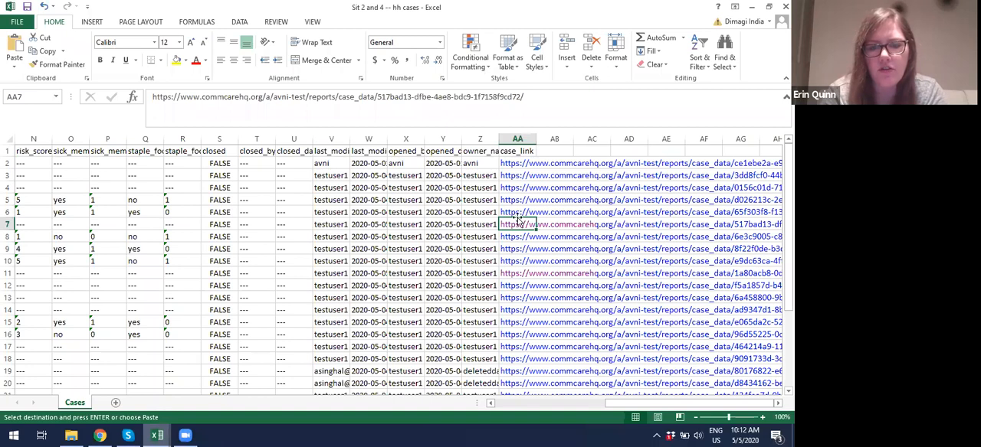
click(519, 228)
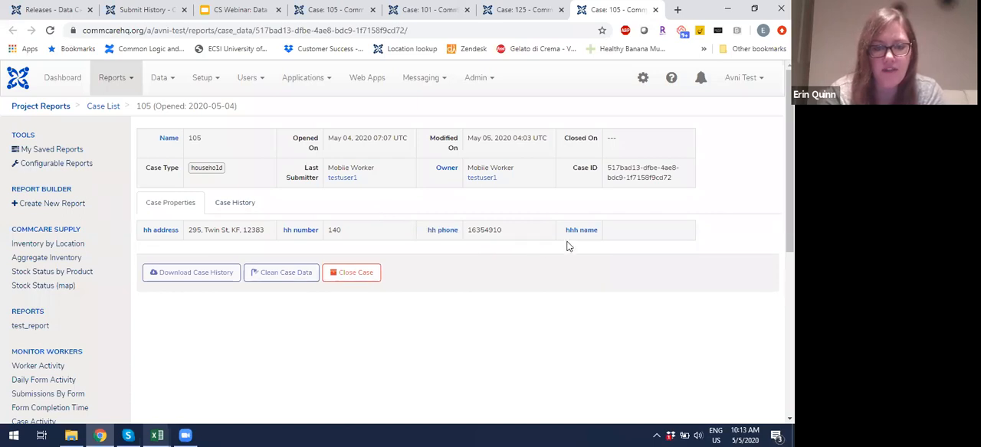
Step: Open Clean Case Data for household 105 and filter the properties by "name"
click(285, 272)
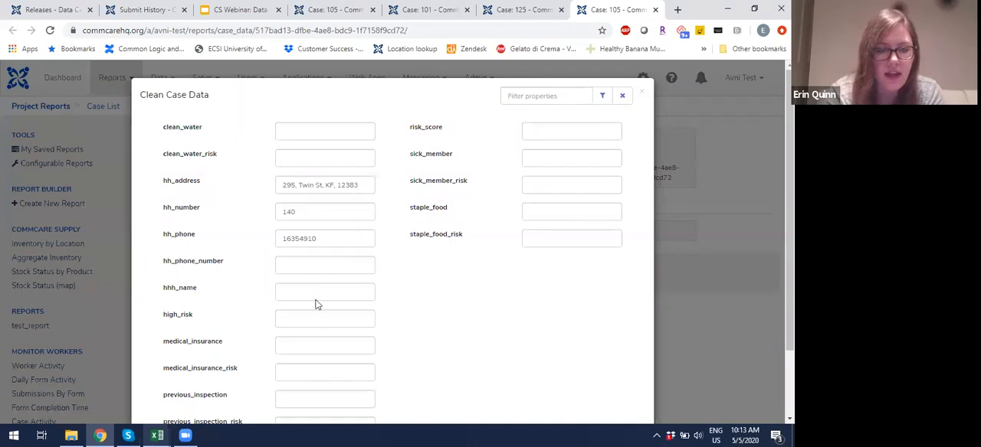
scroll(317, 301, down, 1)
scroll(317, 300, up, 1)
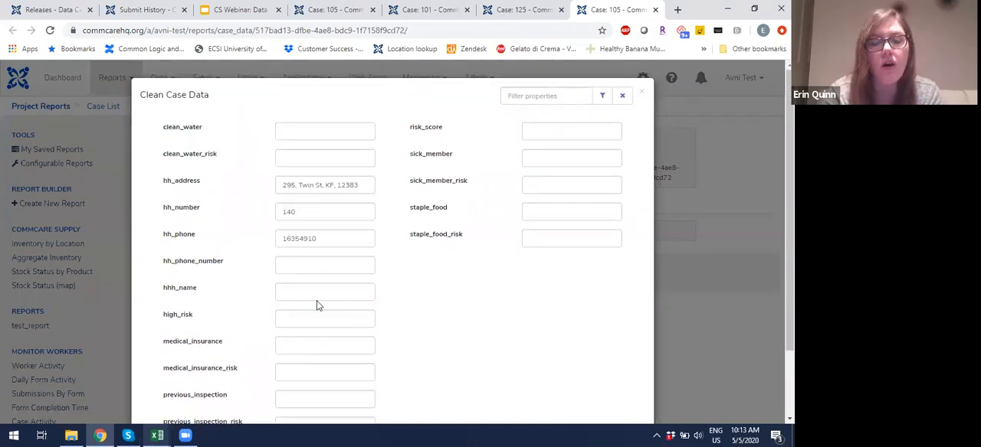
click(527, 101)
text(name)
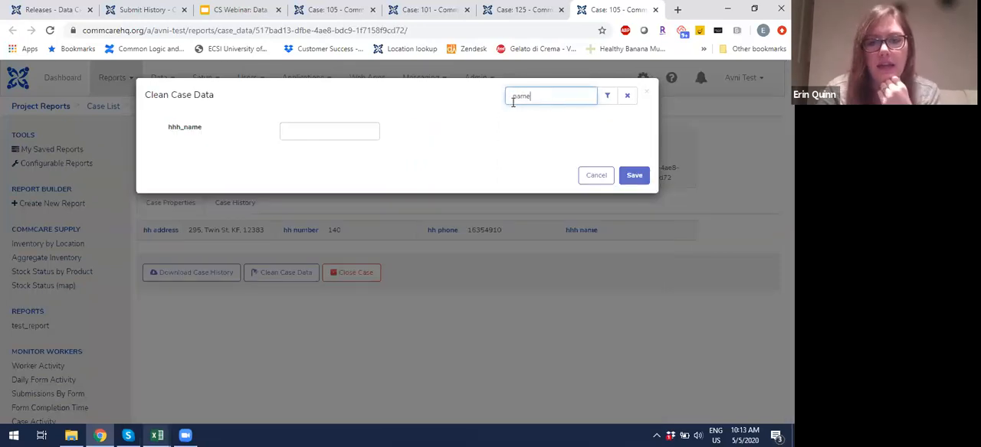
Step: Fill hhh_name with the head of household's name from the matching registration row and save the case properties
click(366, 125)
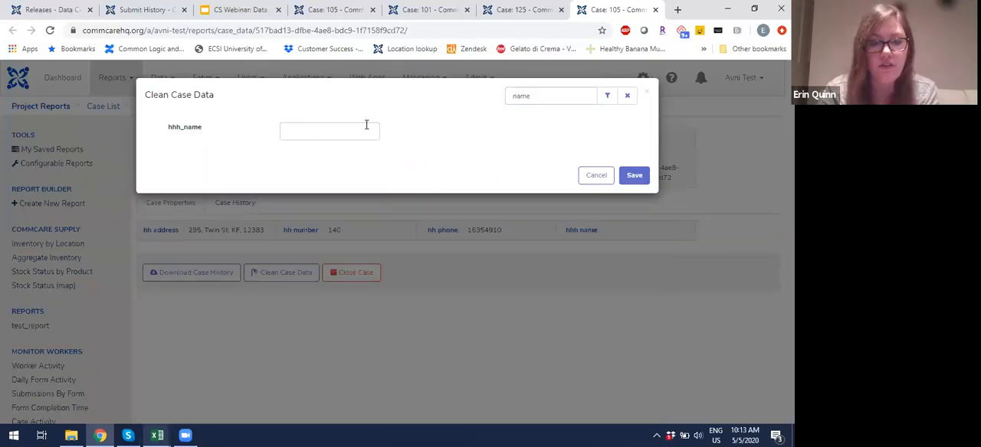
click(351, 132)
text(Sahil)
click(639, 176)
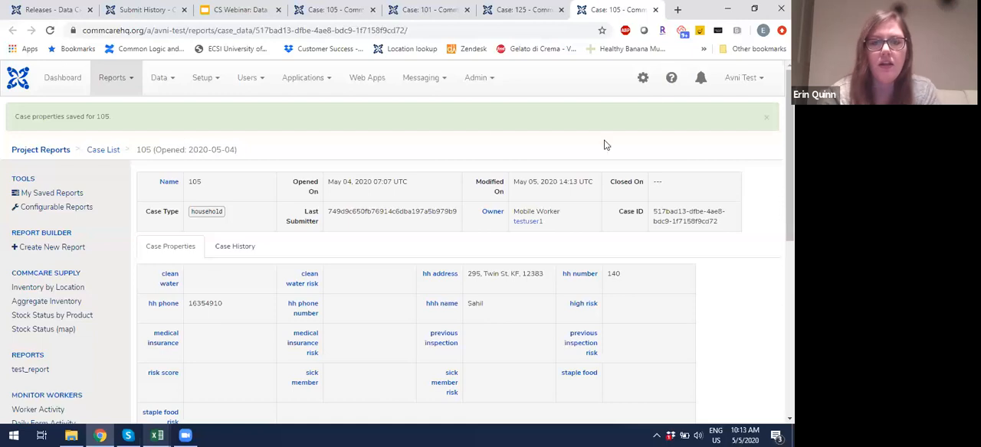
Step: Switch to the CS Webinar: Data Cleaning with CommCare slides, present from Situation 2 and advance to Situation 3
click(218, 10)
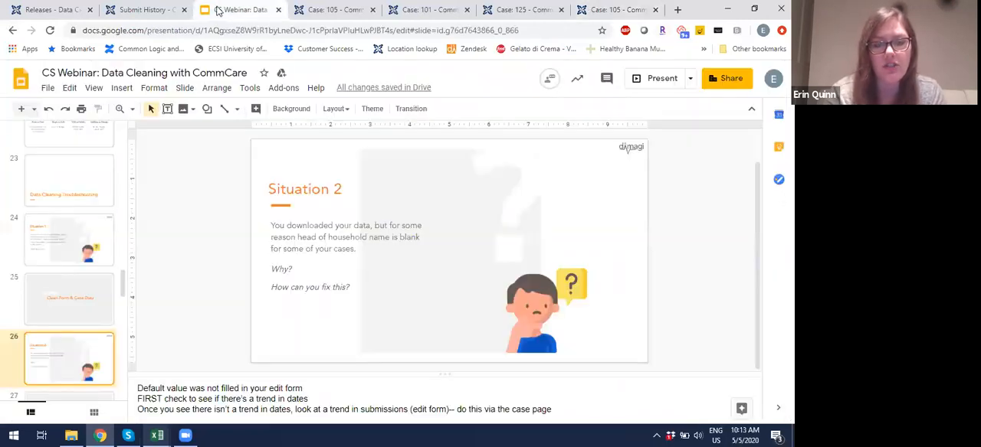
click(647, 80)
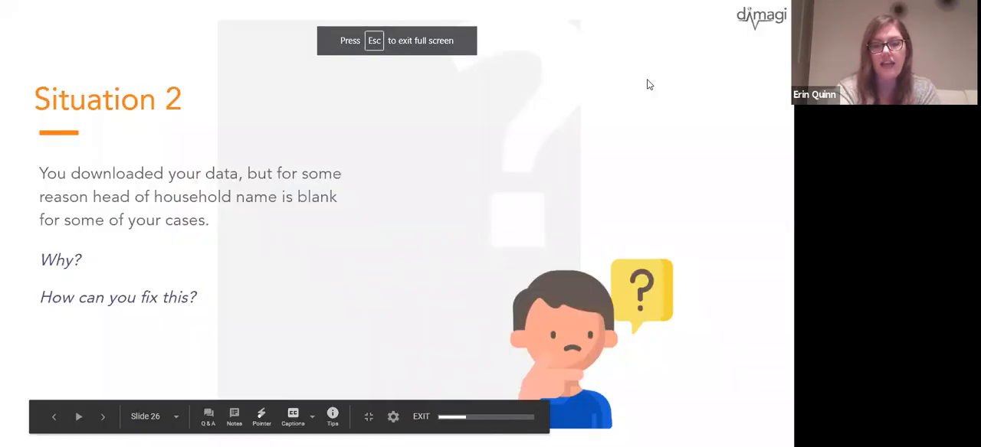
key(Right)
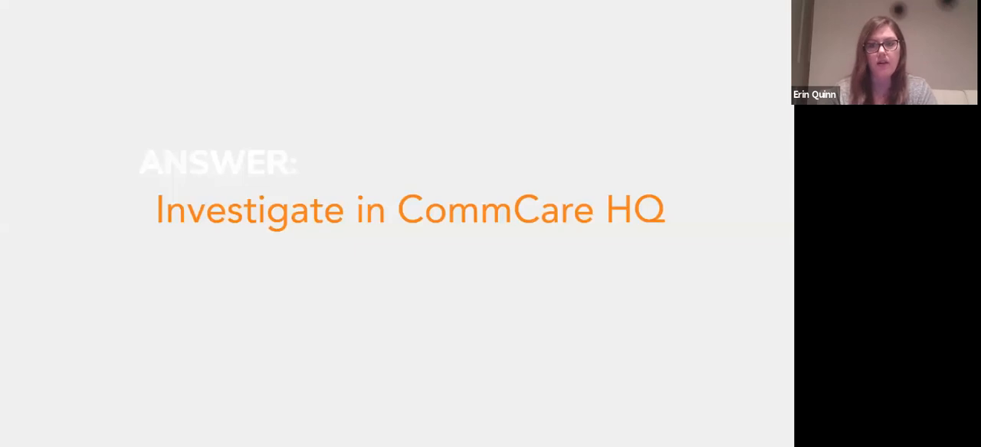
key(Right)
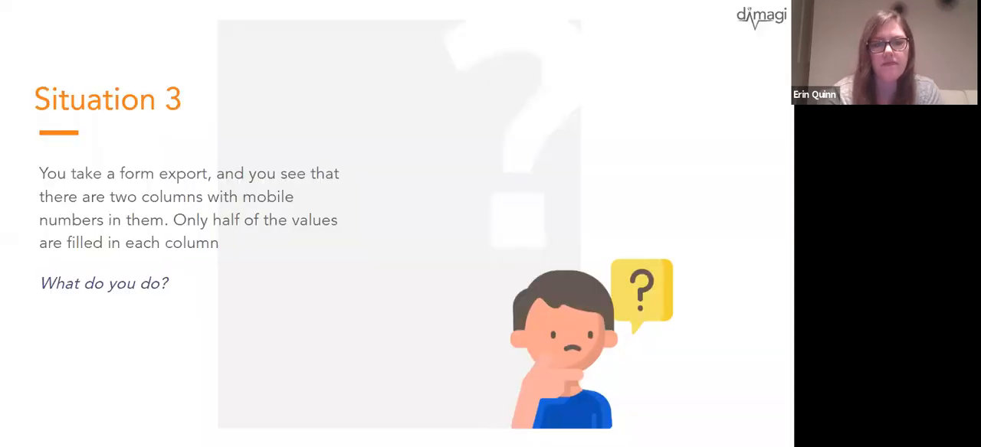
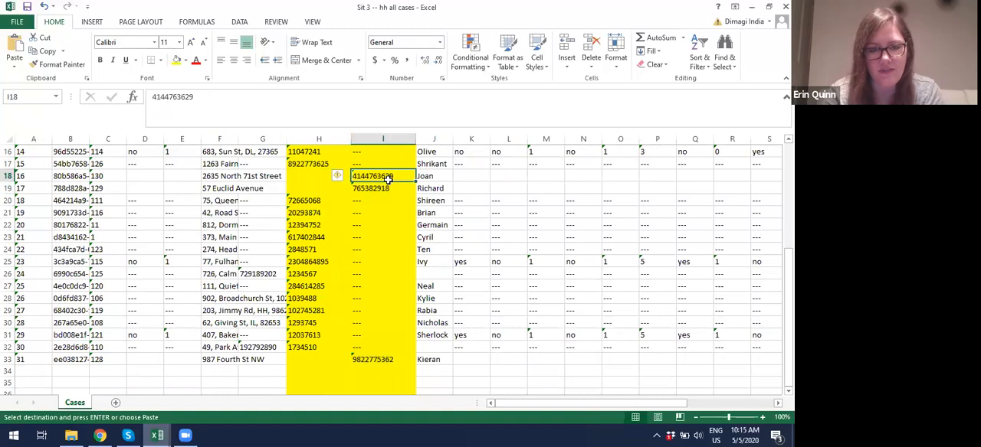
Step: Compare the hh_phone and hh_phone_number columns of the all-cases workbook, particularly in rows 18 and 19
key(ctrl+v)
click(388, 187)
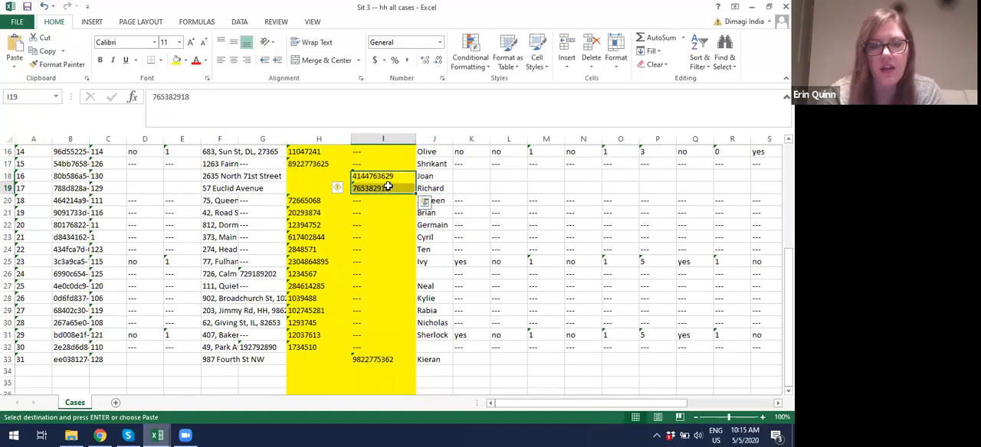
scroll(388, 186, up, 5)
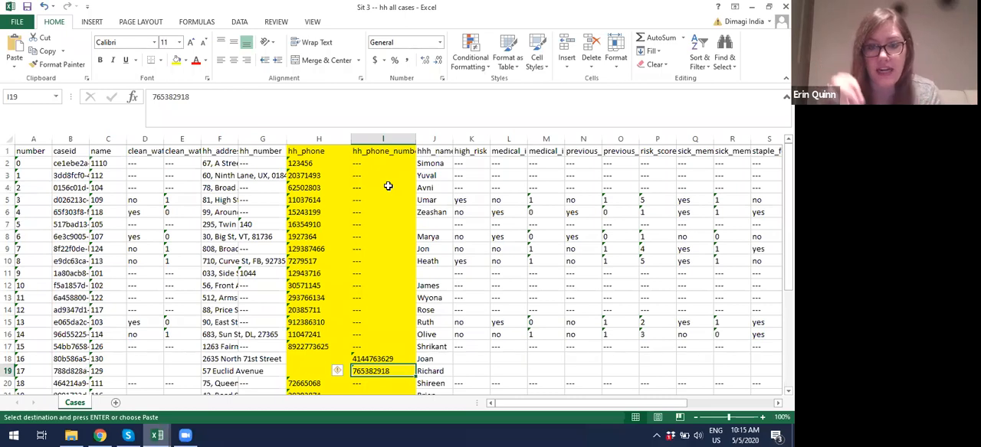
Step: Switch to CommCare HQ and review which case properties the Household Registration form saves its questions to
click(100, 435)
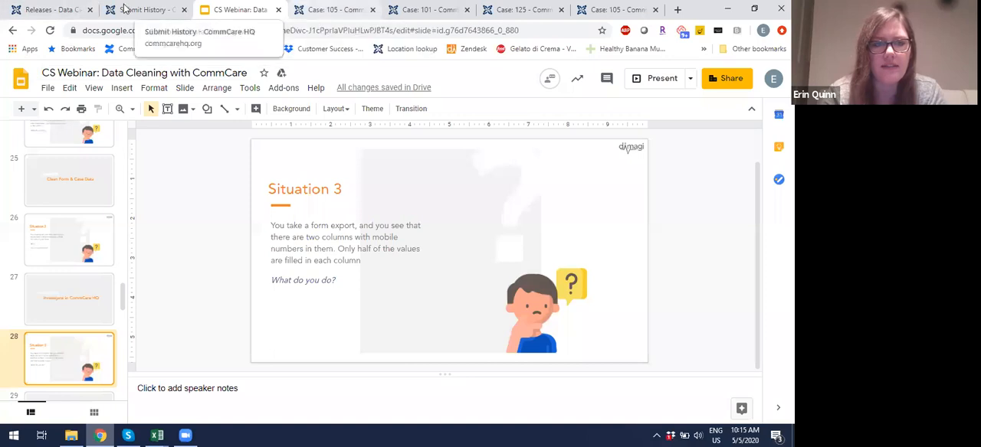
click(64, 7)
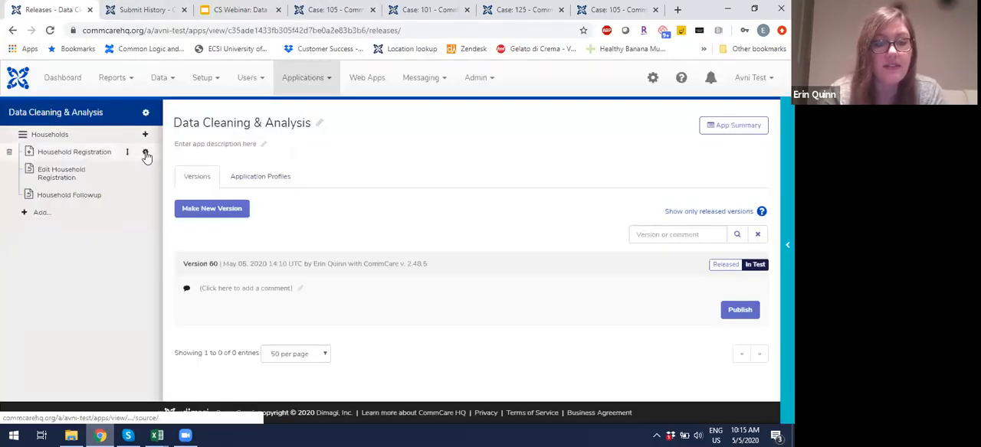
click(145, 154)
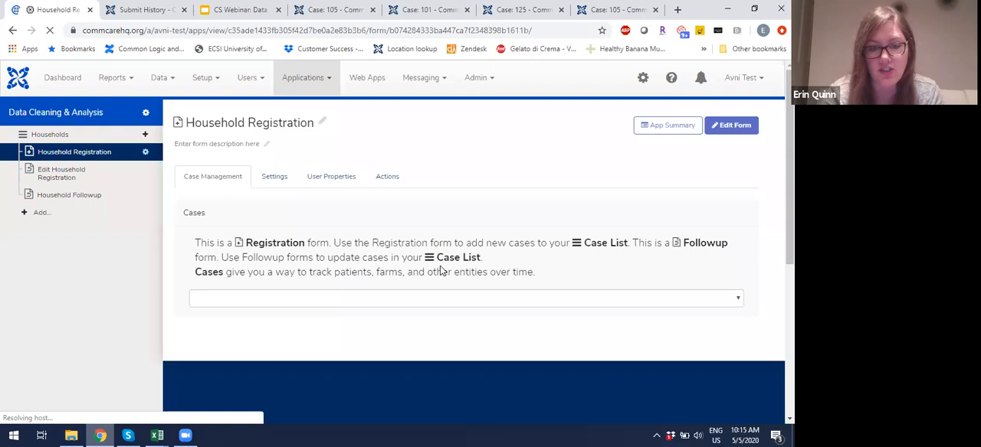
scroll(438, 270, down, 4)
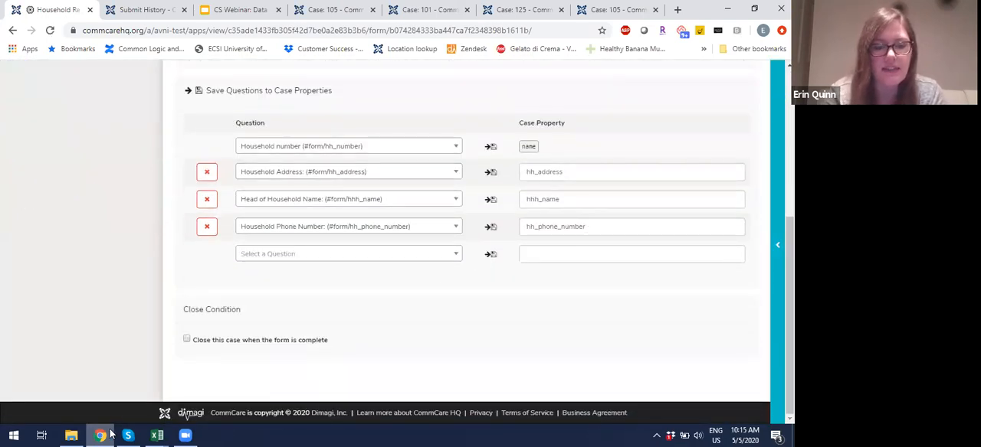
Step: Return to the Sit 3 -- hh all cases workbook and copy the hh_phone values in rows 2 to 17 into hh_phone_number
mouse_move(157, 436)
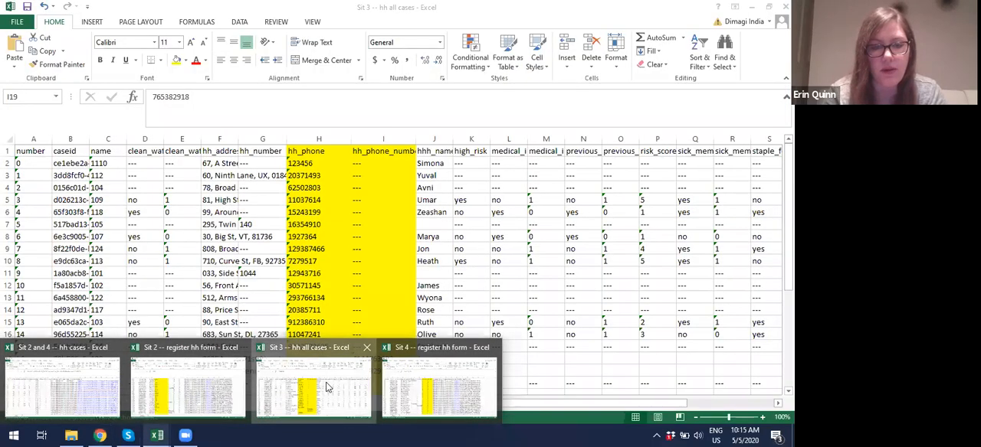
click(325, 387)
drag(318, 158, 327, 345)
key(ctrl+c)
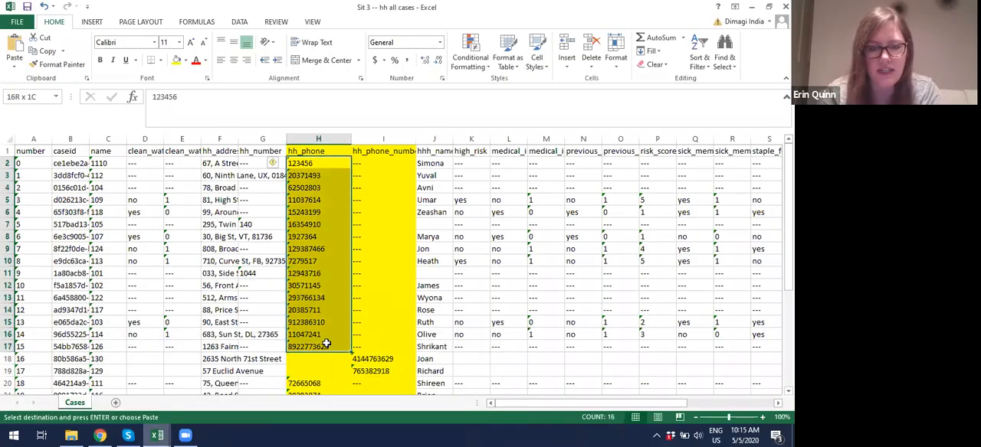
key(Right)
key(ctrl+v)
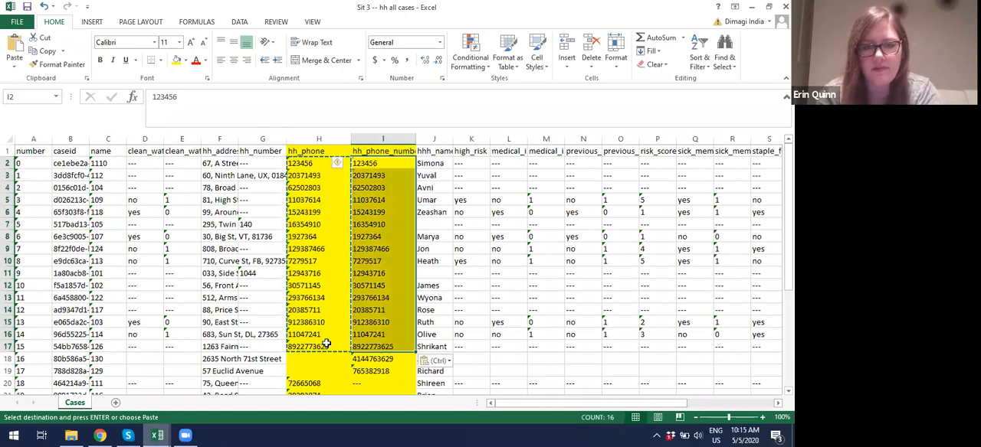
Step: Copy the hh_phone values in rows 20 to 32 into the same rows of the hh_phone_number column
scroll(325, 343, down, 3)
drag(307, 279, 312, 362)
key(ctrl+c)
key(Right)
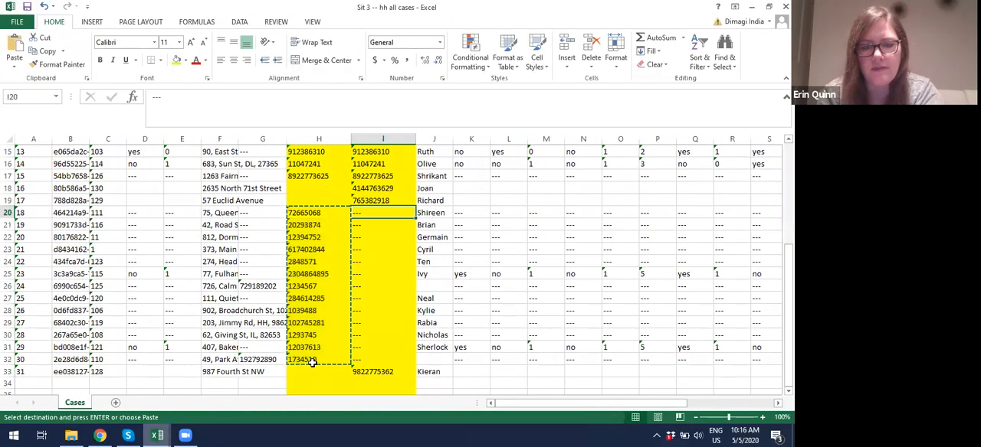
key(ctrl+v)
click(386, 308)
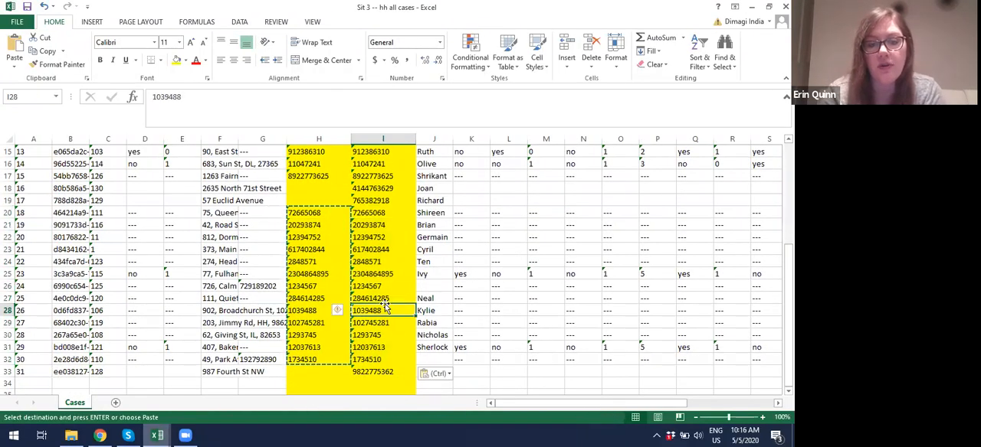
Step: Copy the whole caseid and hh_phone_number columns into a new blank workbook and look over the pasted rows
scroll(386, 304, up, 5)
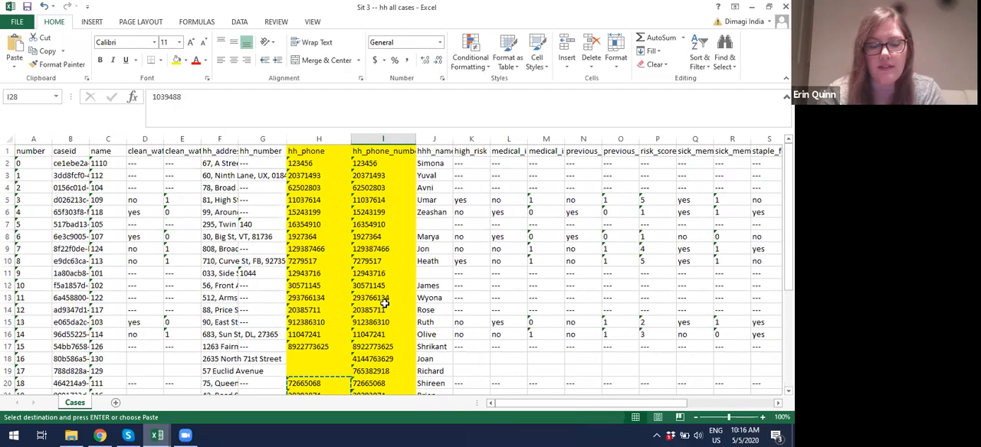
click(145, 139)
click(70, 139)
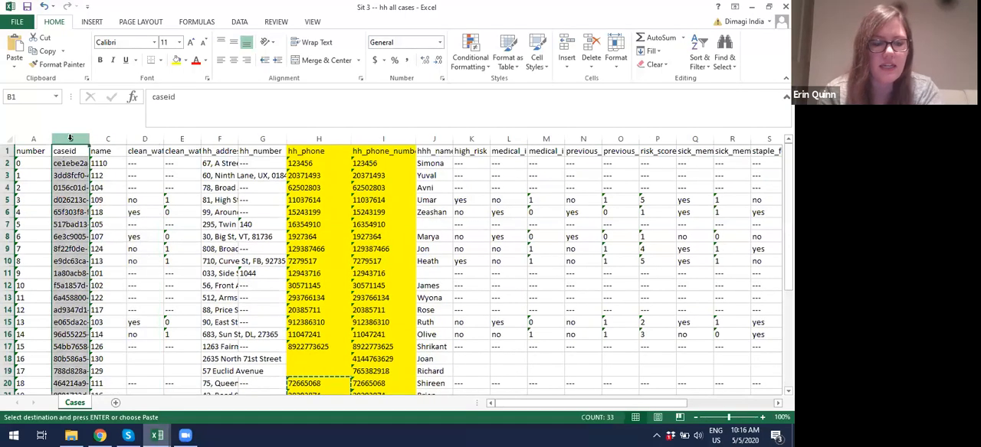
ctrl+click(385, 136)
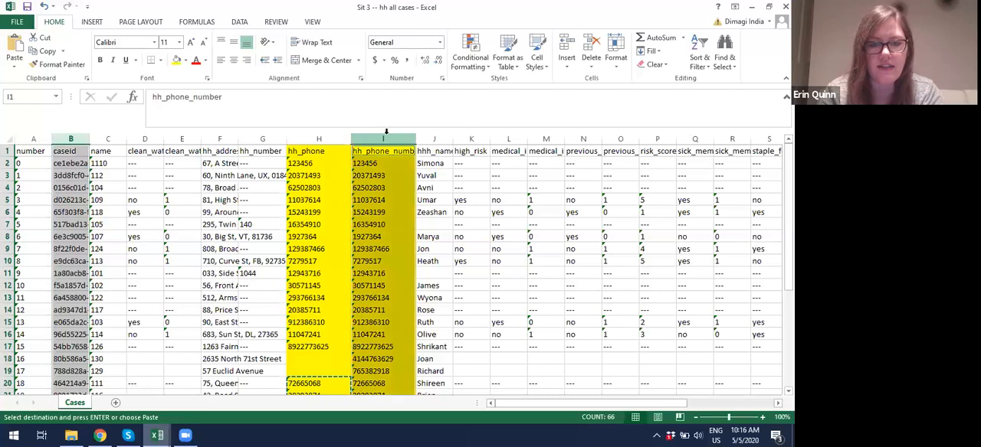
key(ctrl+c)
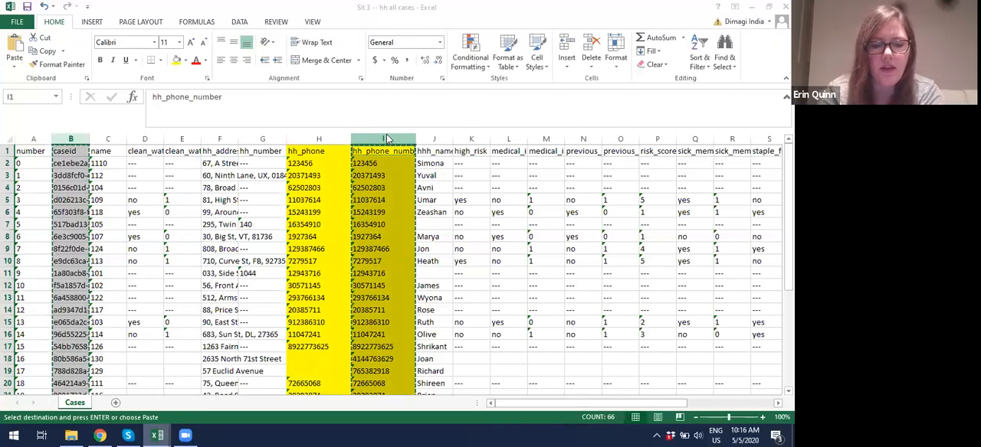
key(ctrl+n)
key(ctrl+v)
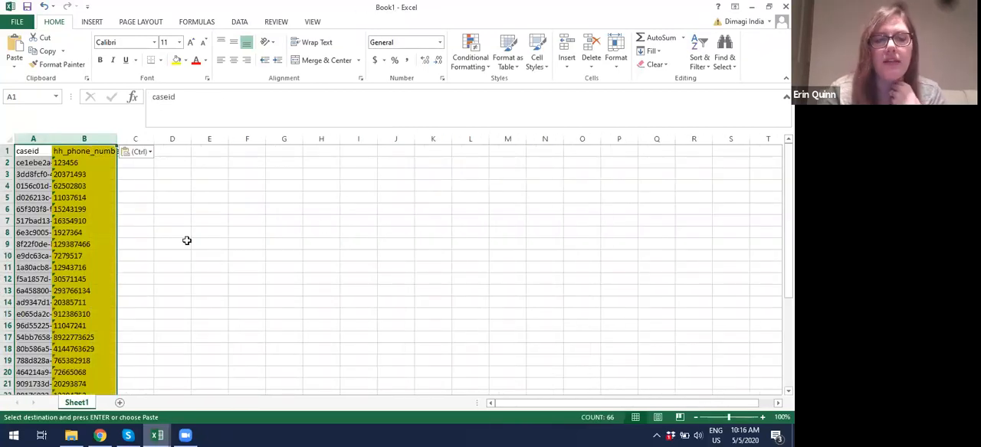
scroll(90, 241, down, 8)
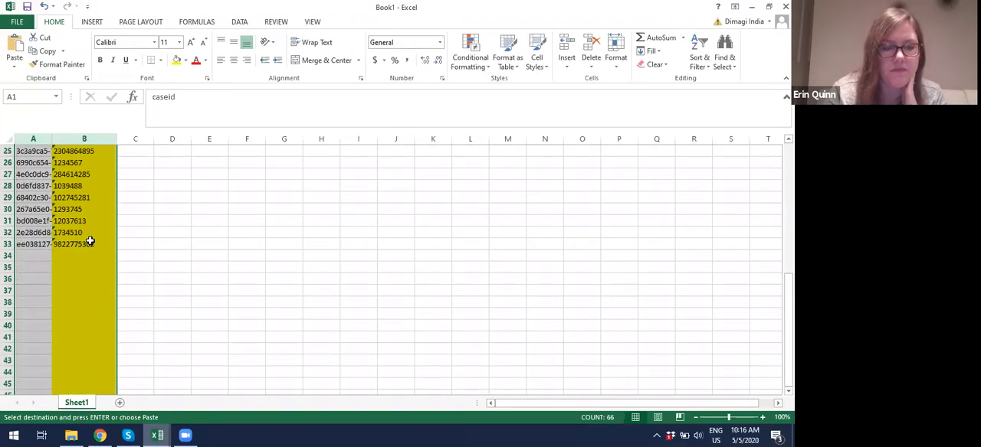
scroll(90, 240, up, 8)
click(90, 243)
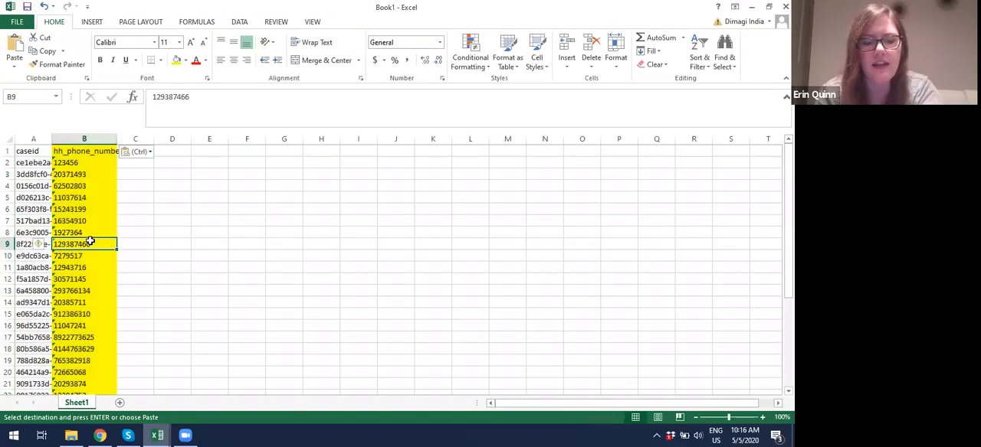
Step: Save the new workbook in the Documents folder as "phone numbers for upload"
key(ctrl+s)
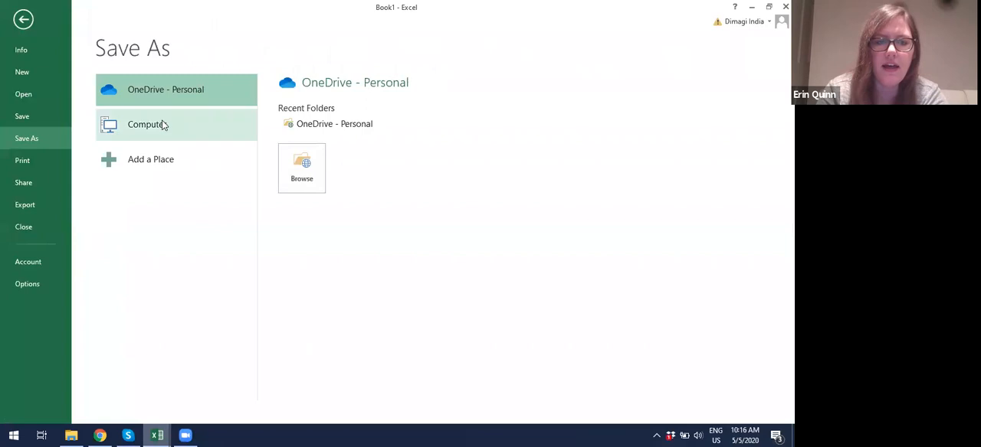
click(164, 125)
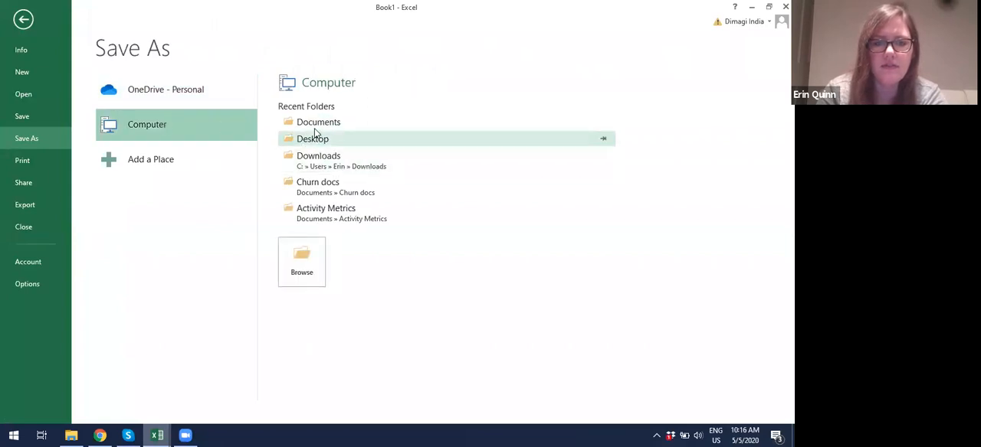
click(314, 127)
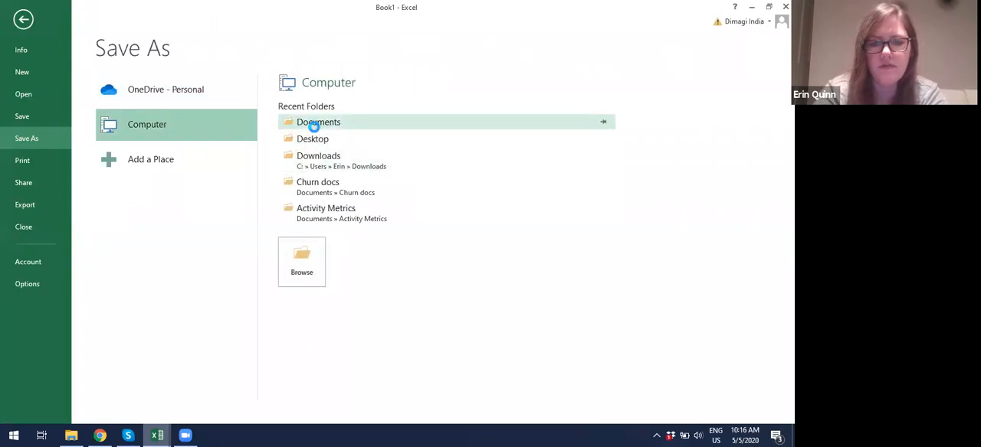
text(caseids)
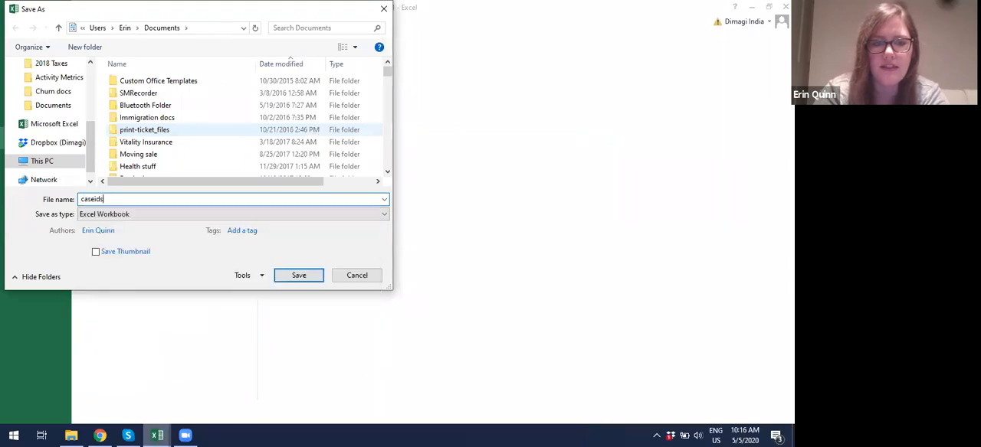
text( for)
key(BackSpace)
key(BackSpace)
key(BackSpace)
key(BackSpace)
key(BackSpace)
key(BackSpace)
key(BackSpace)
key(BackSpace)
key(BackSpace)
key(BackSpace)
key(BackSpace)
text(p)
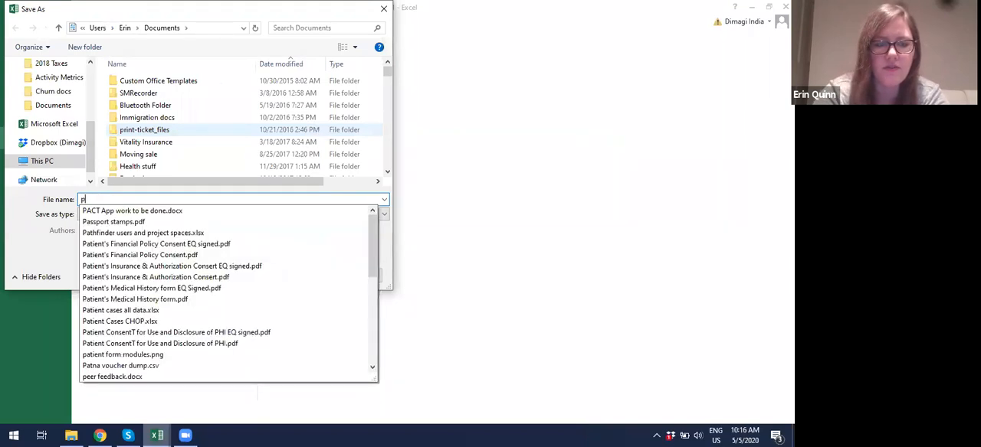
text(hone numbers for upload)
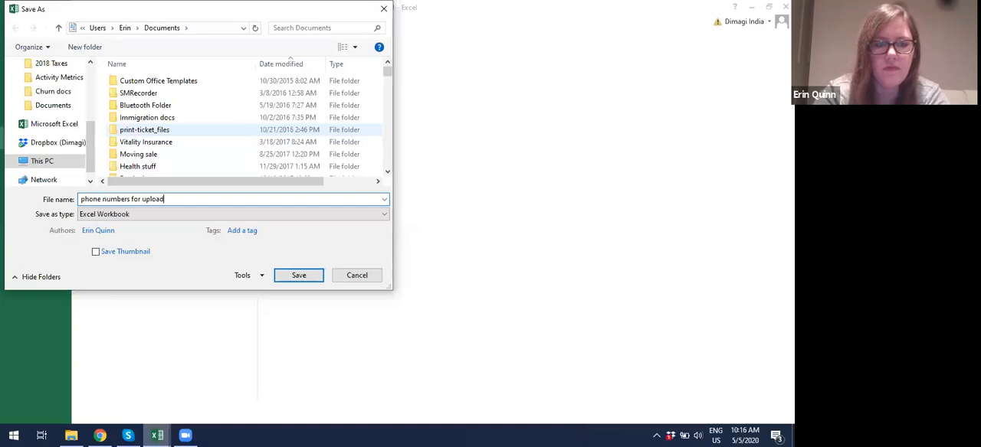
key(Return)
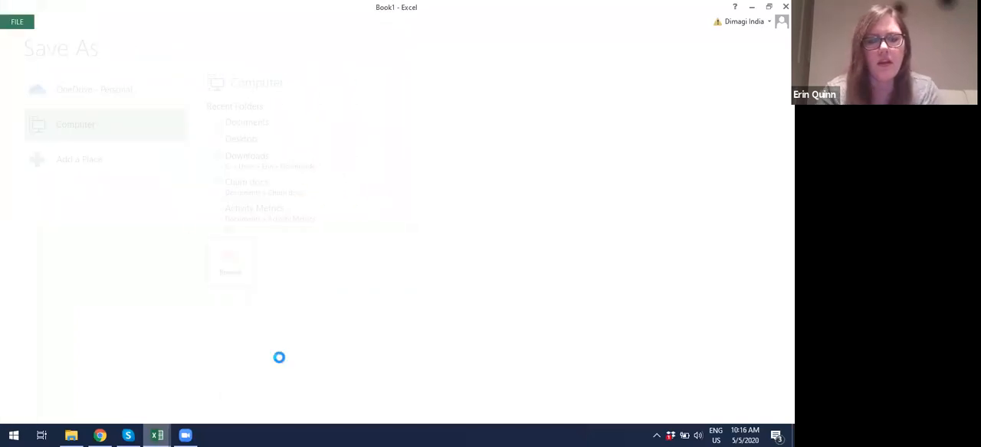
Step: Switch to CommCare HQ and open the Import Cases from Excel page in the project's data section
mouse_move(103, 437)
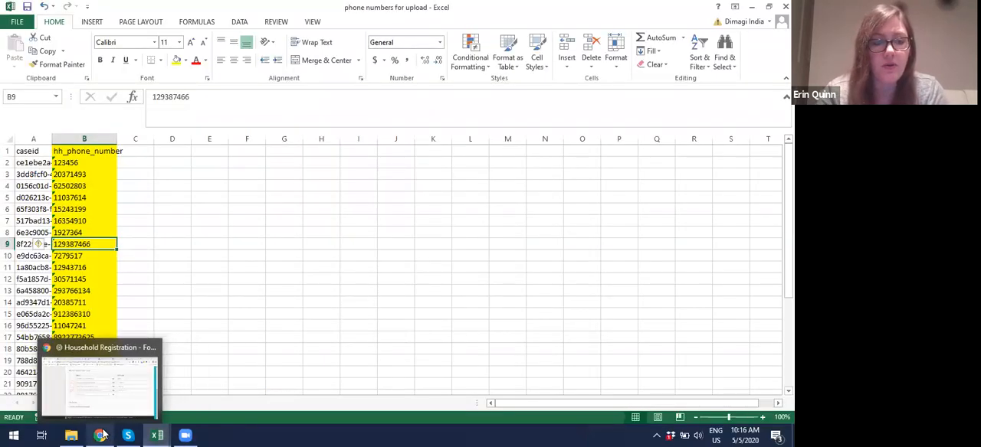
click(107, 383)
scroll(150, 144, up, 5)
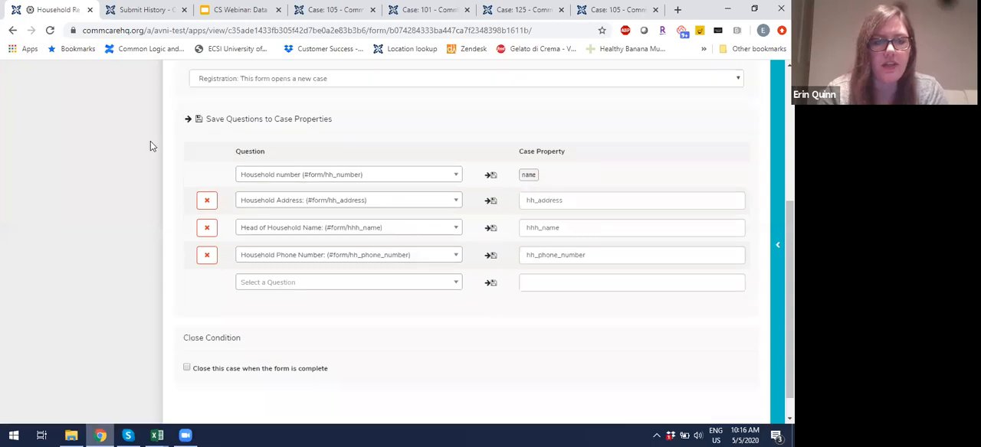
click(159, 78)
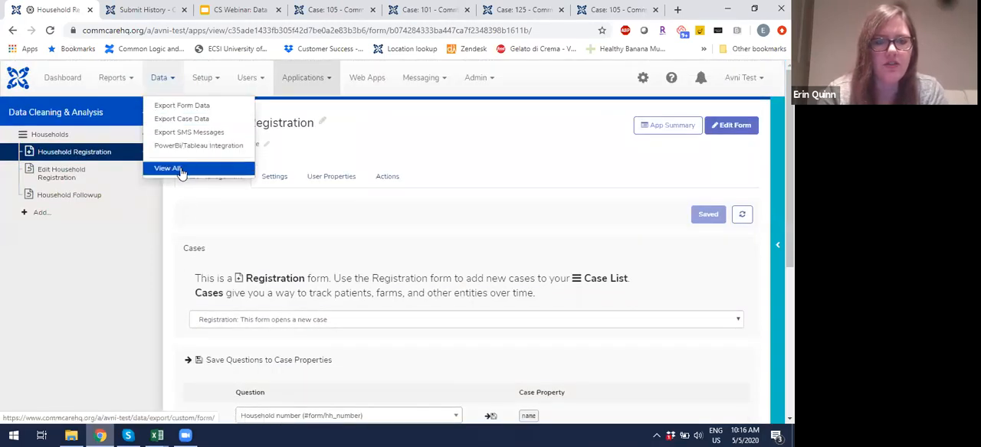
click(178, 170)
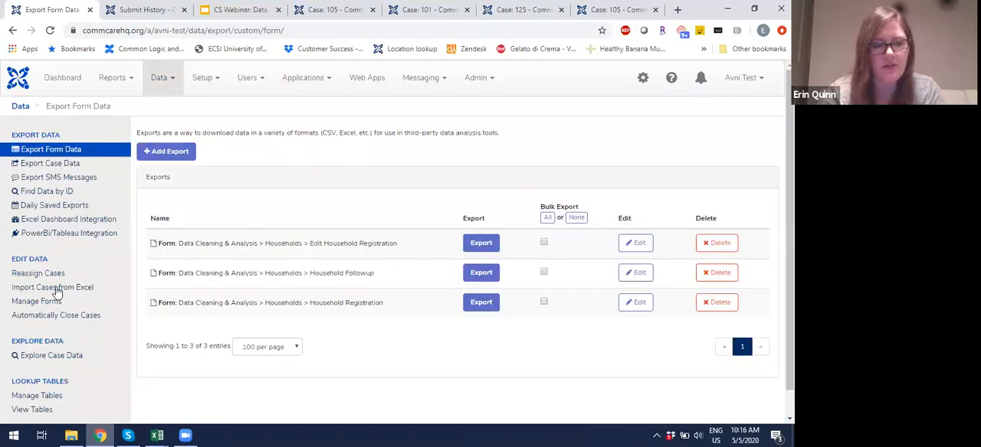
click(56, 289)
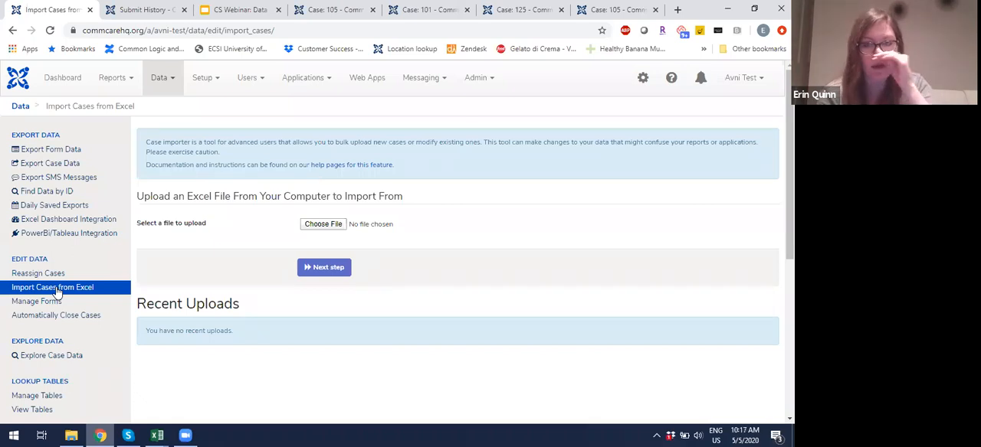
Step: Switch to the CS Webinar slides, present from Situation 3, advance to Situation 4 and exit the presentation
click(244, 12)
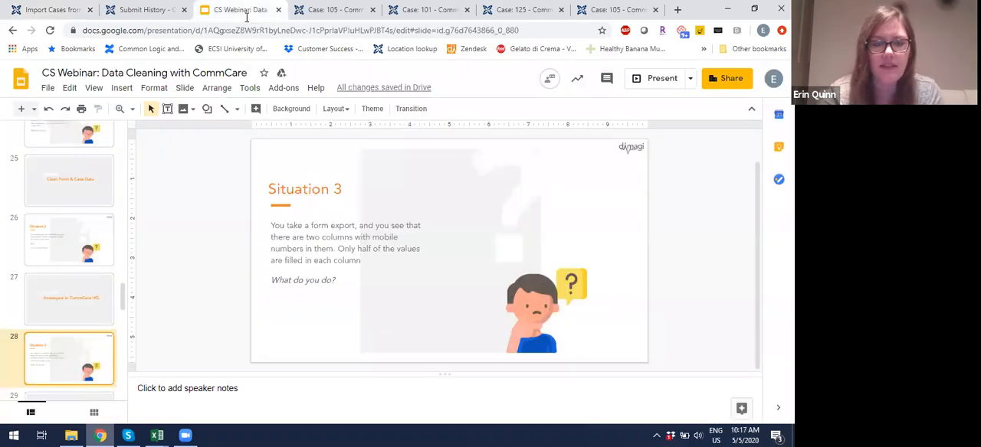
click(653, 83)
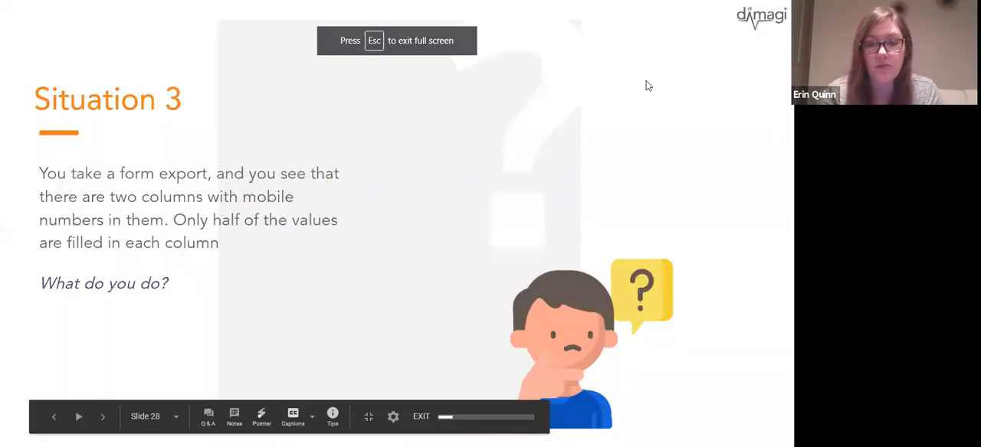
click(646, 82)
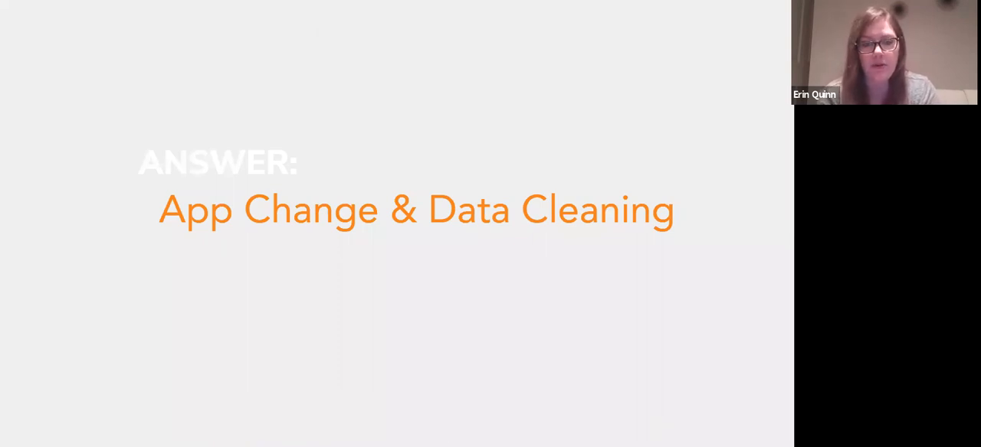
key(Right)
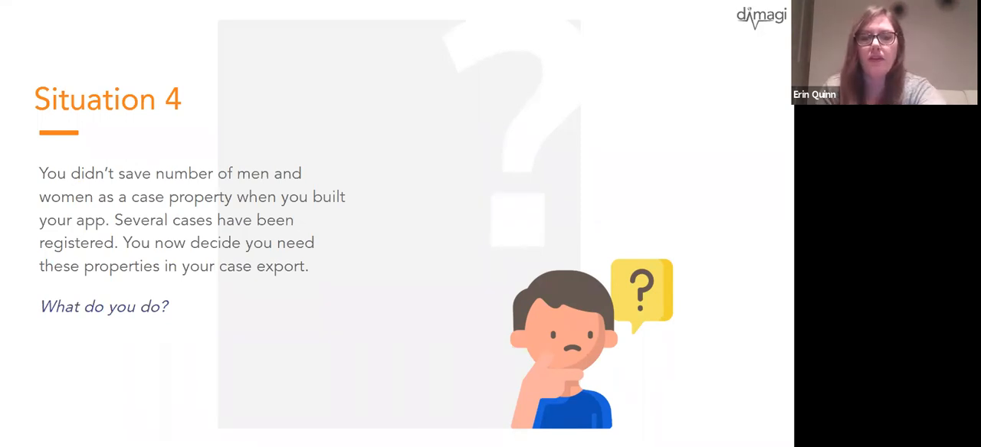
key(Escape)
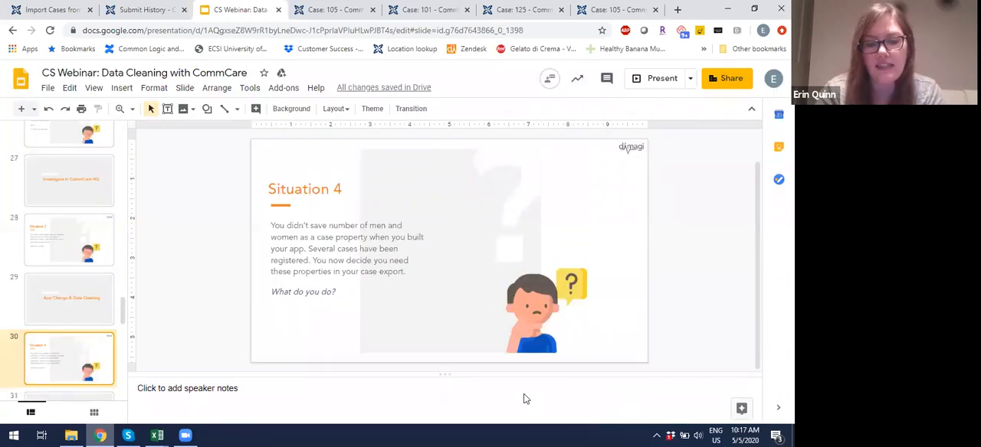
Step: Switch to the "Sit 2 and 4 -- hh cases" workbook and insert two blank columns between the caseid and name columns
mouse_move(157, 435)
mouse_move(413, 396)
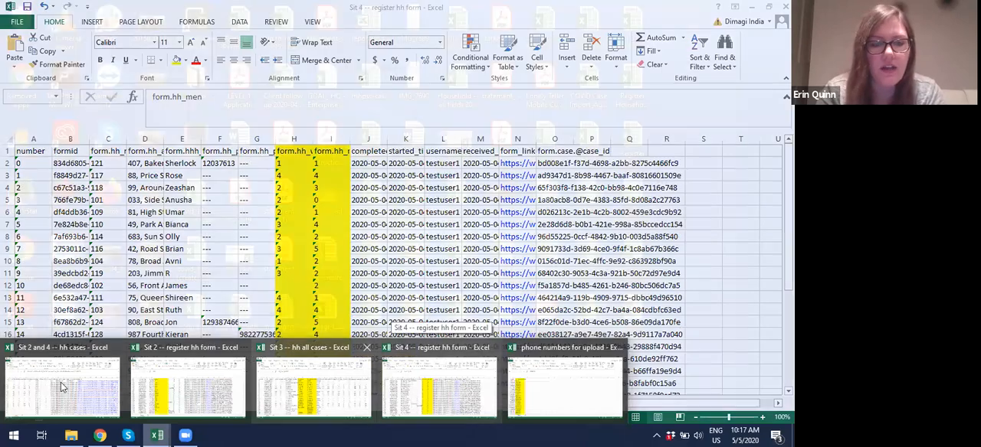
click(66, 385)
scroll(117, 225, left, 5)
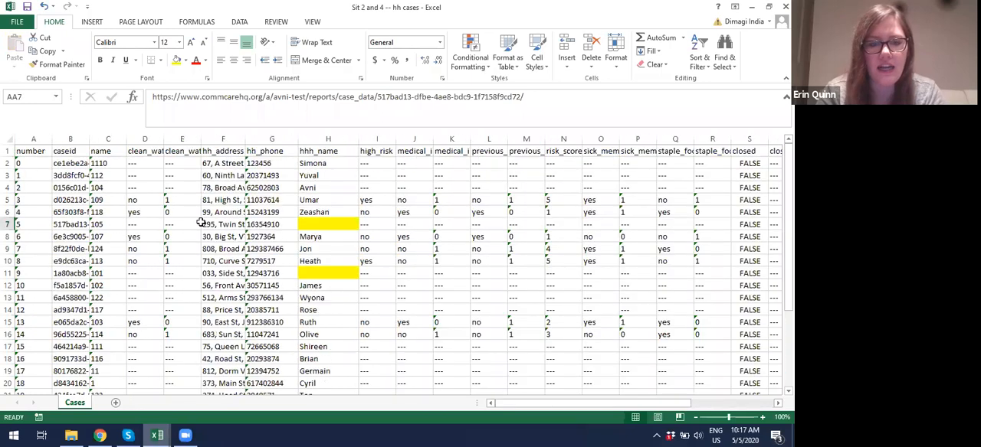
drag(108, 138, 146, 135)
right_click(146, 136)
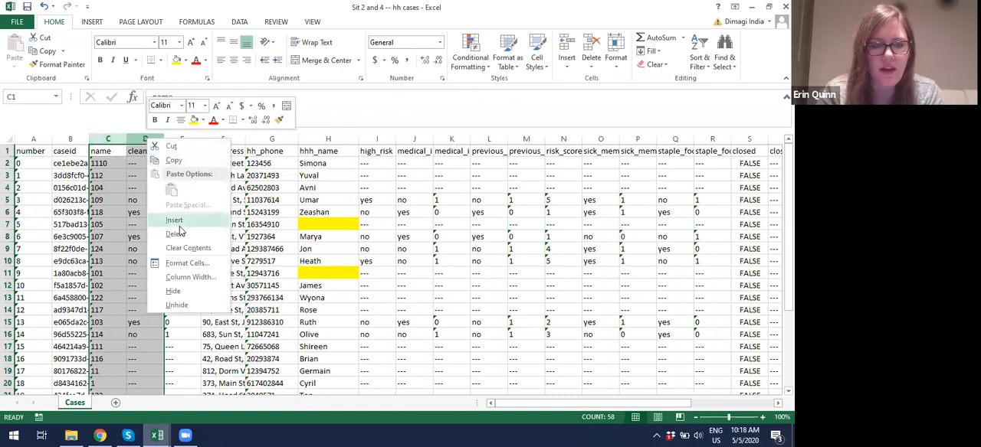
click(175, 220)
Step: Head the two blank columns number_men and number_women
click(119, 151)
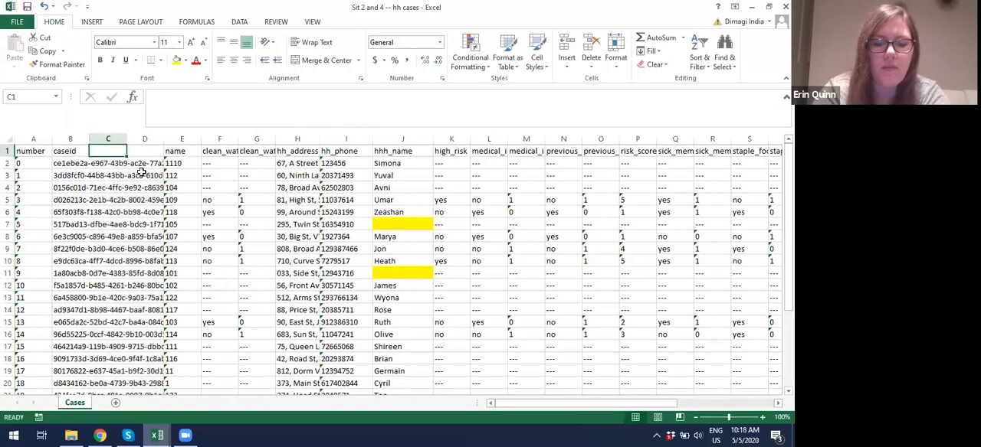
text(number_men)
key(Tab)
text(number_wom)
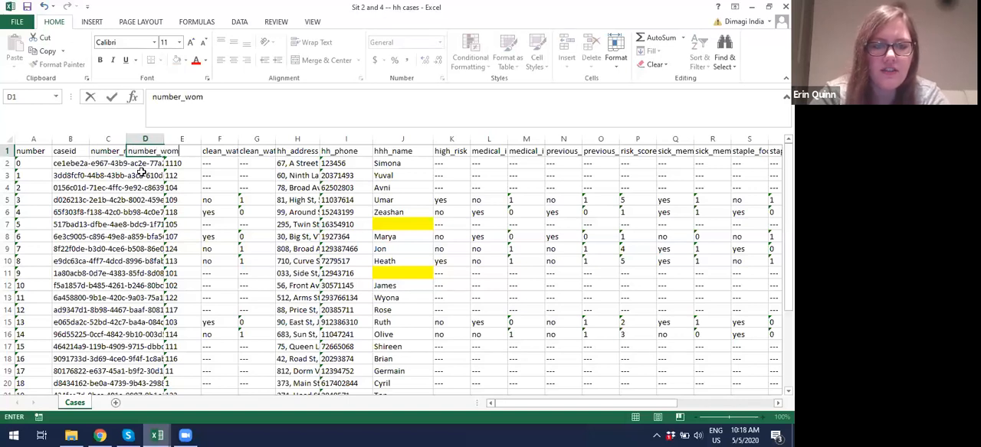
click(113, 163)
Step: Widen the caseid column and the two new columns to fit their text, and fill the new columns yellow
double_click(89, 138)
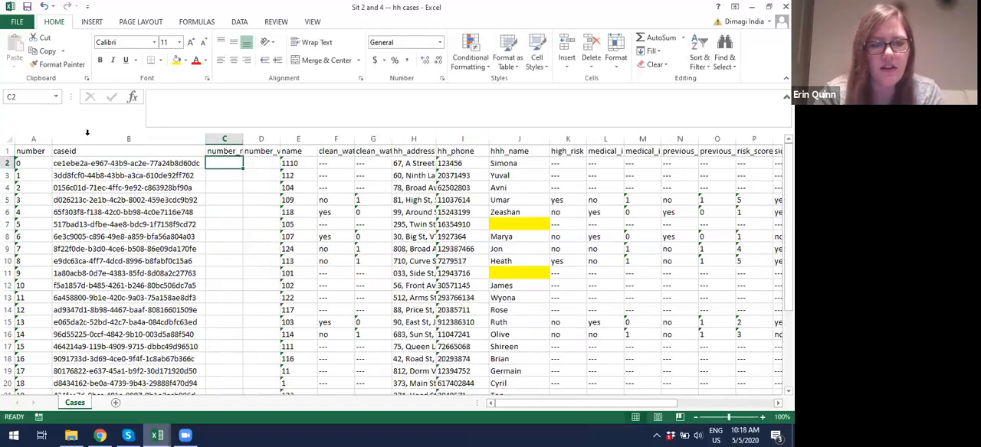
double_click(279, 138)
drag(243, 140, 303, 143)
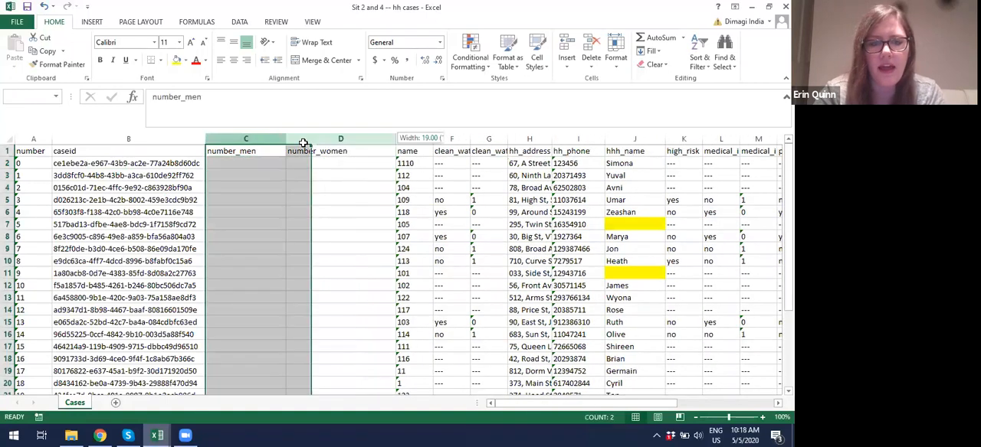
click(177, 60)
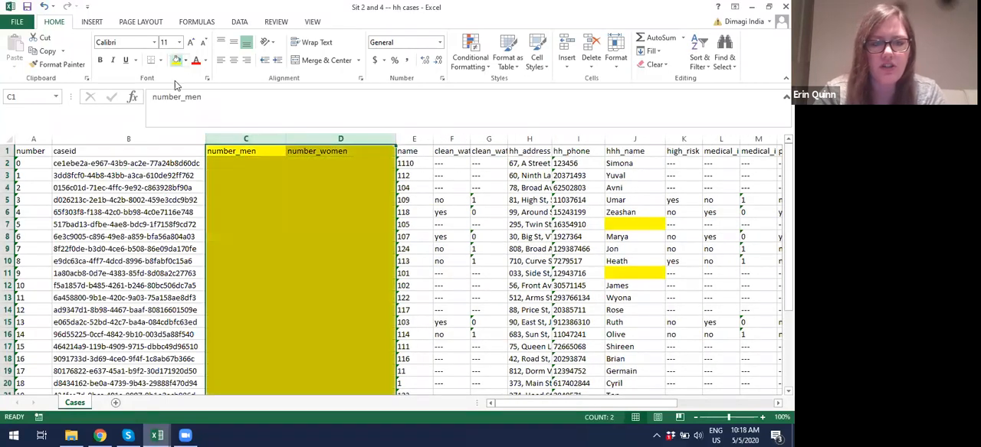
click(245, 265)
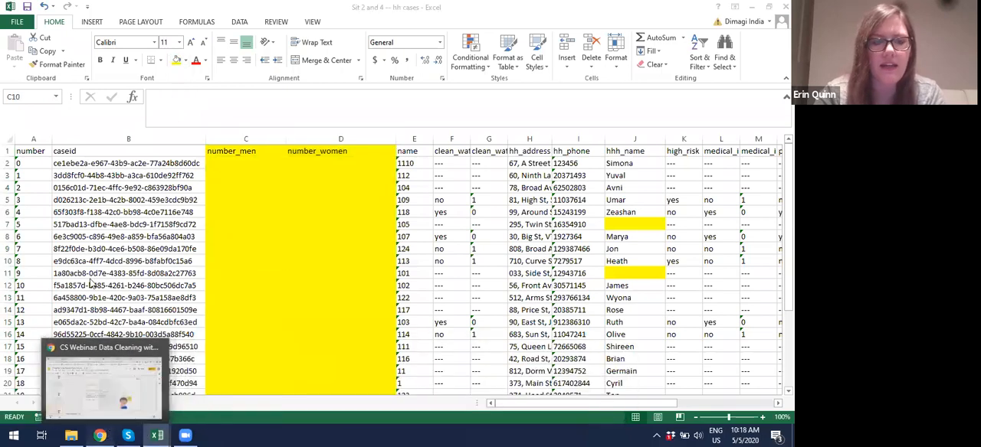
Step: Switch to CommCare HQ and open the Household Registration form's case management settings in the Data Cleaning & Analysis application
click(101, 435)
click(56, 7)
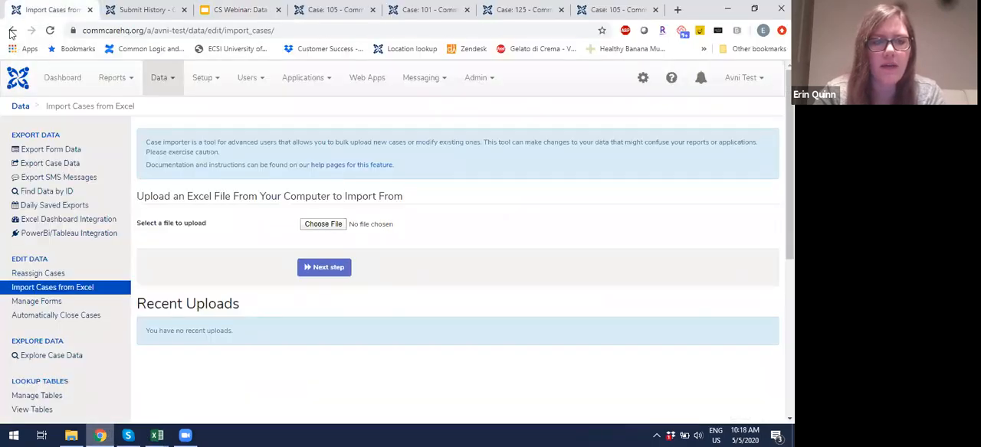
click(306, 77)
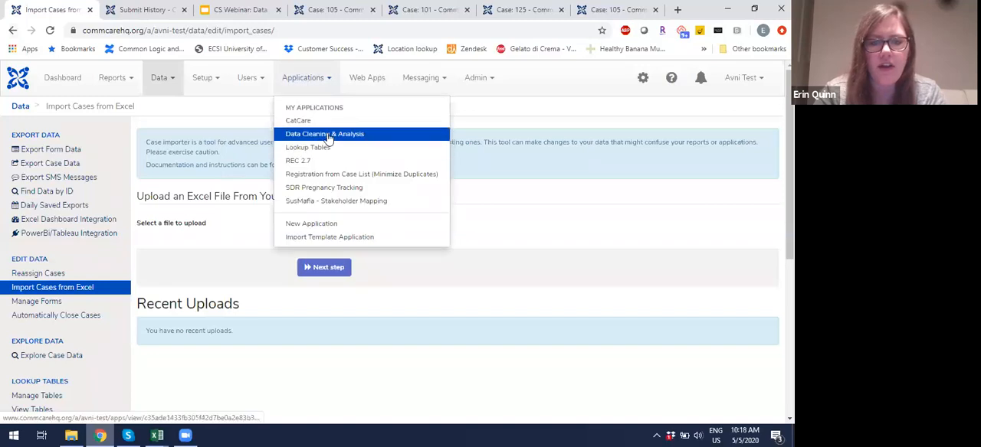
click(328, 134)
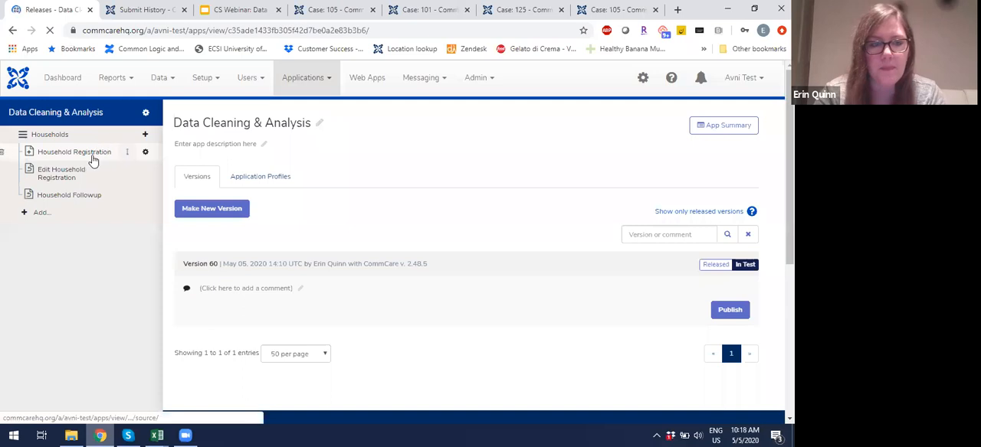
click(145, 154)
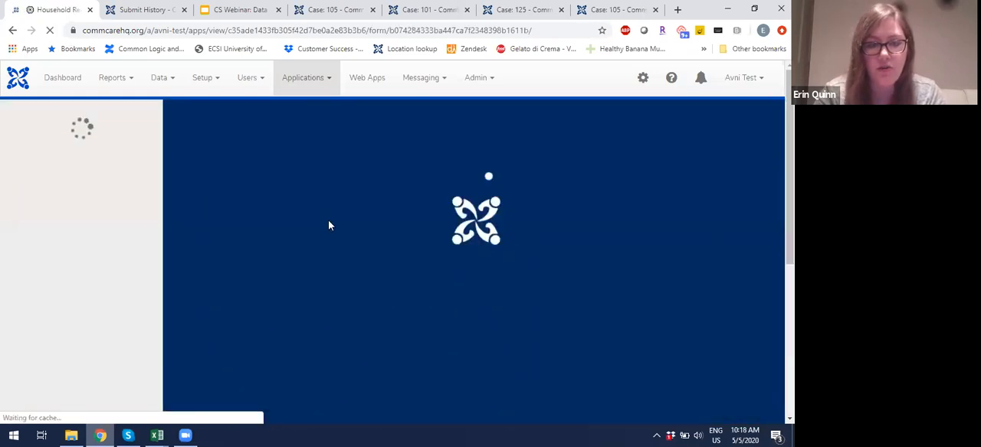
Step: Save the question "How many men live in this household?" to the case property hh_men
scroll(328, 223, down, 5)
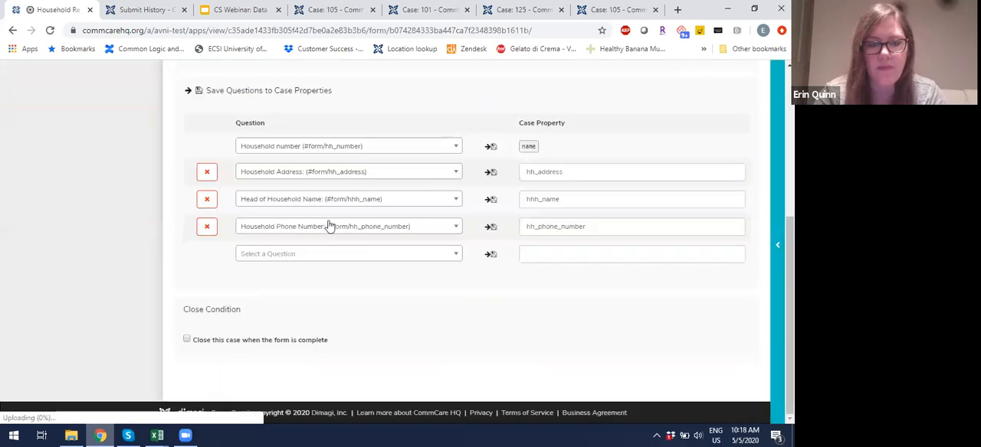
click(335, 256)
text(numb)
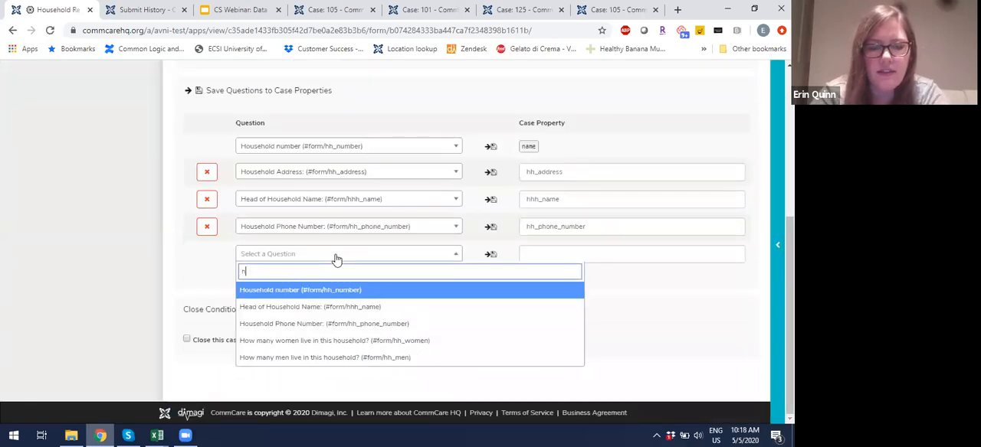
key(BackSpace)
key(BackSpace)
key(BackSpace)
key(BackSpace)
text(men)
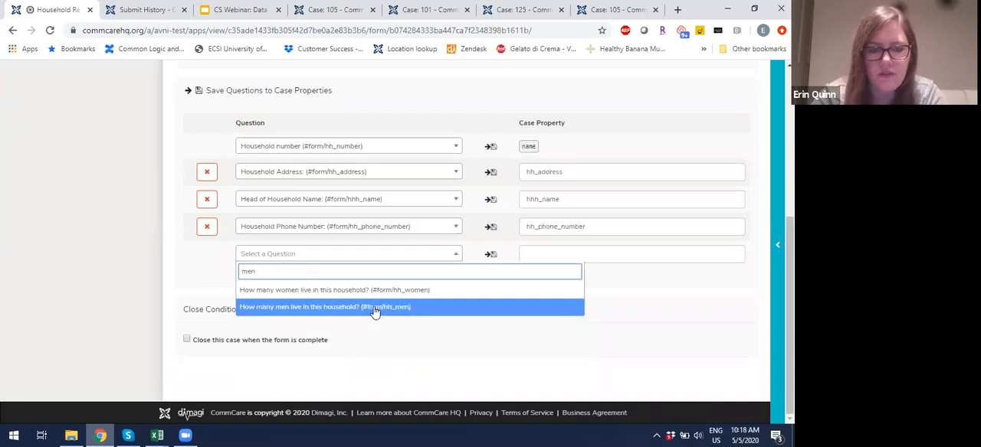
click(367, 307)
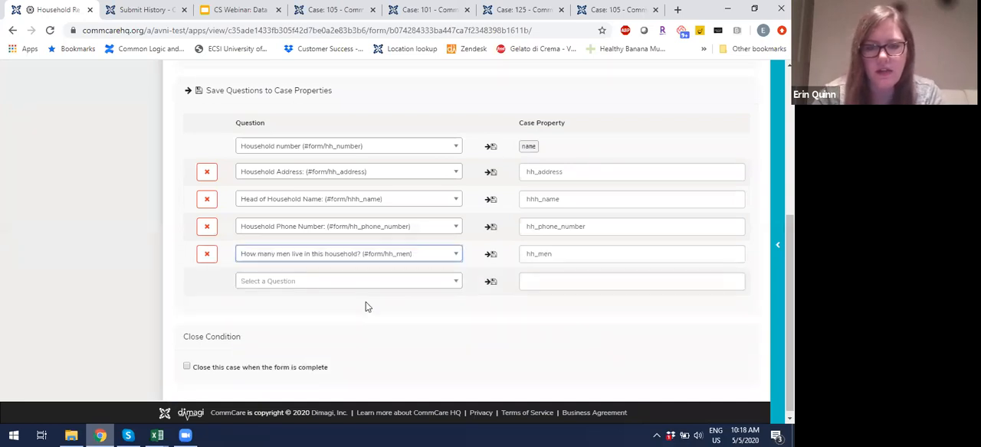
Step: Save the question "How many women live in this household?" to the case property hh_women and save the form's settings
click(357, 283)
text(women)
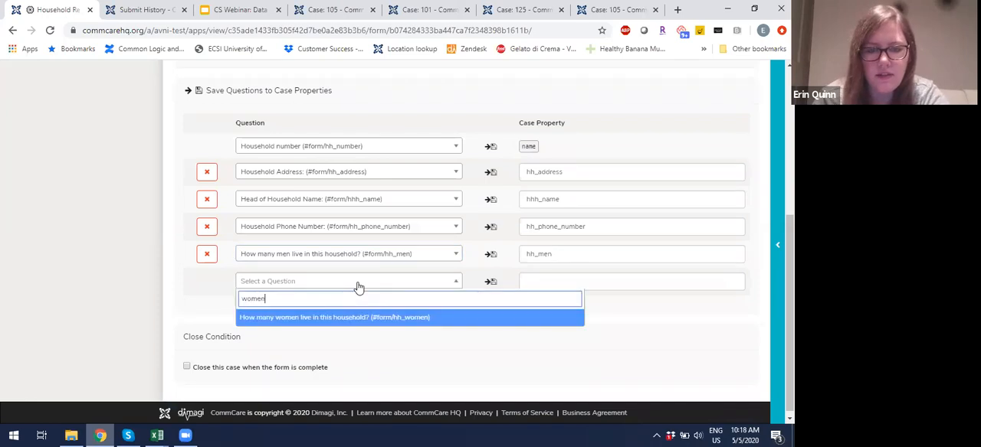
click(374, 320)
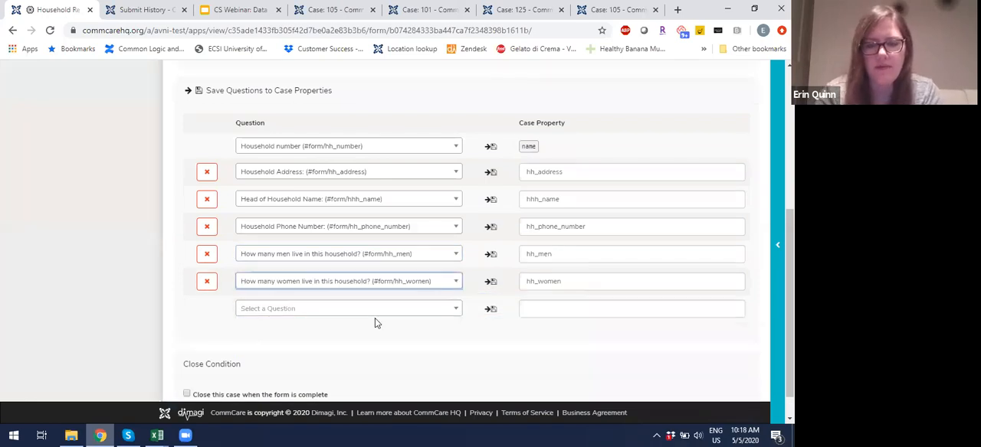
scroll(492, 331, up, 3)
scroll(493, 330, up, 1)
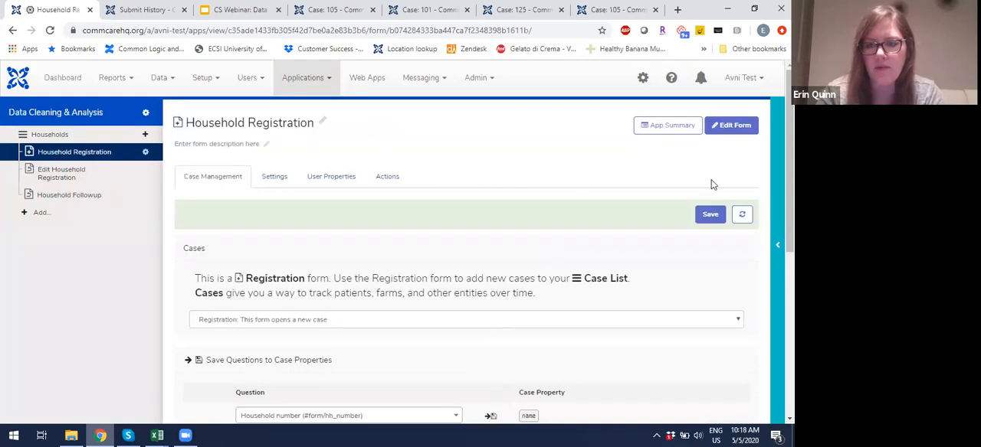
click(710, 215)
Step: Switch back to the "Sit 2 and 4 -- hh cases" workbook and rename the two yellow column headers hh_men and hh_women
scroll(501, 234, down, 4)
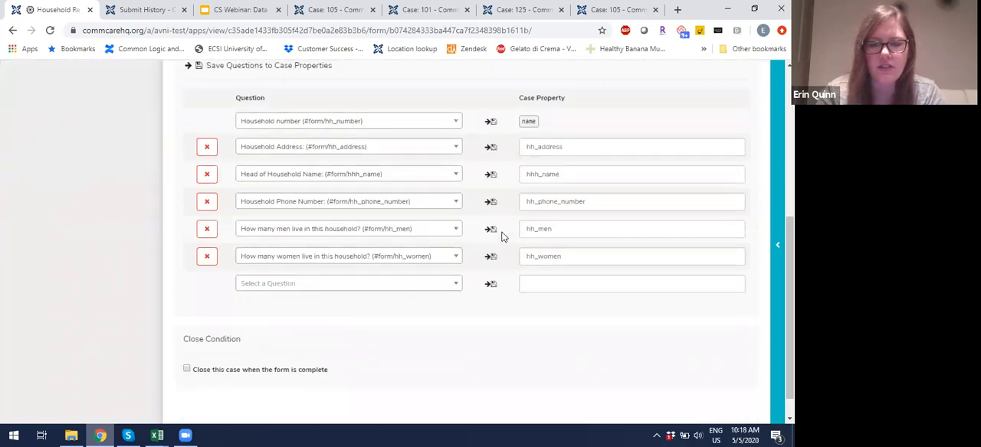
mouse_move(156, 436)
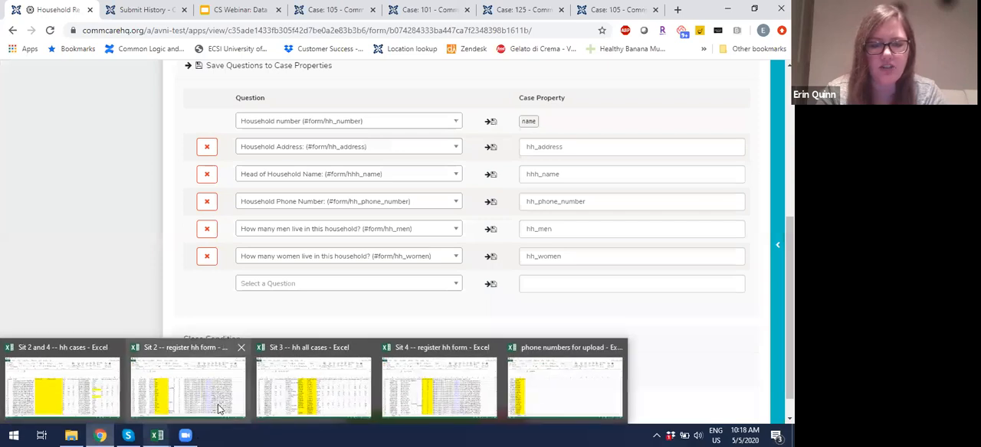
click(63, 363)
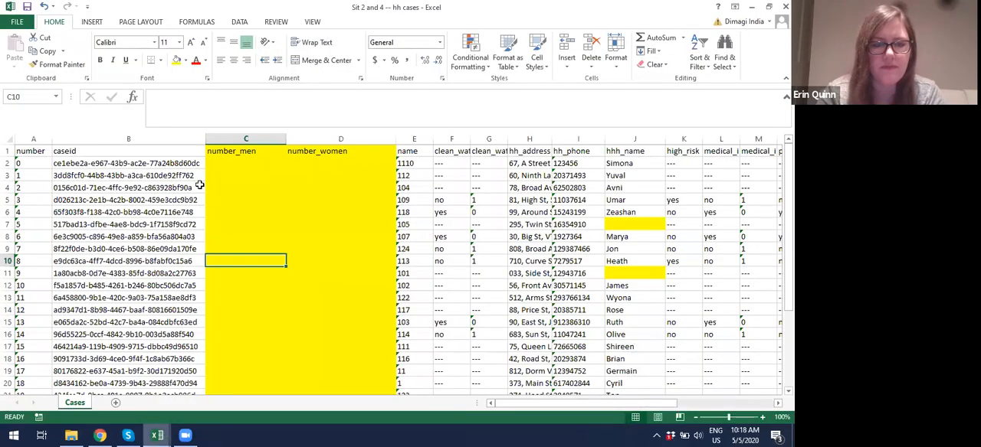
click(236, 151)
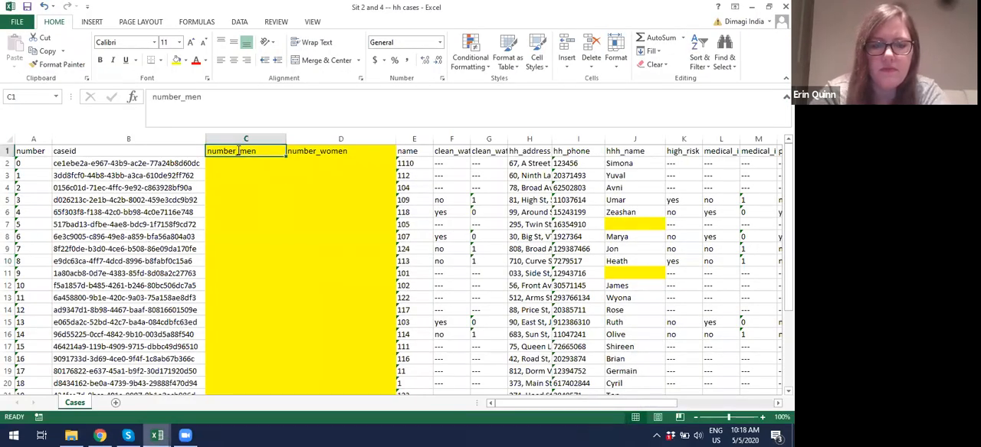
text(hh_men)
key(Tab)
text(hh_women)
key(Return)
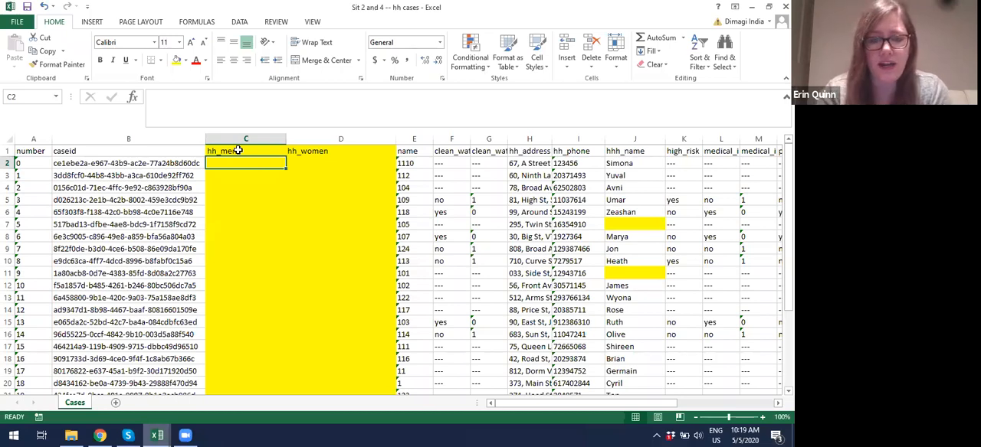
scroll(284, 193, down, 4)
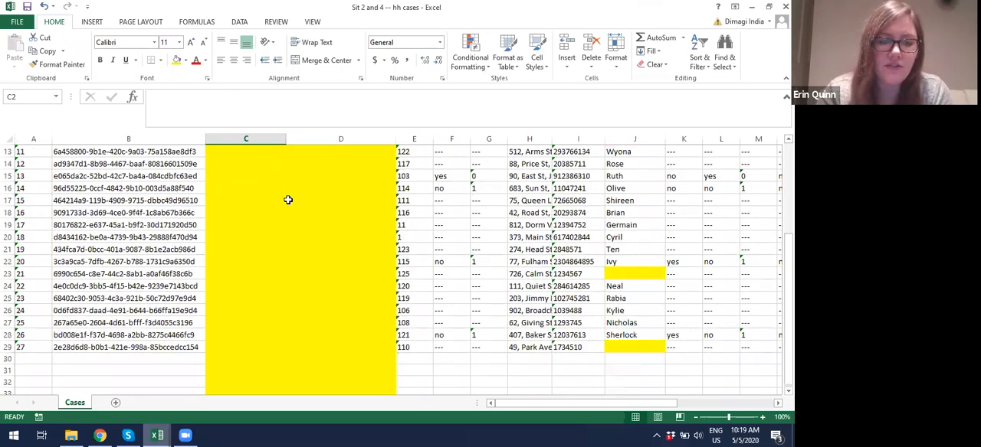
scroll(287, 200, up, 4)
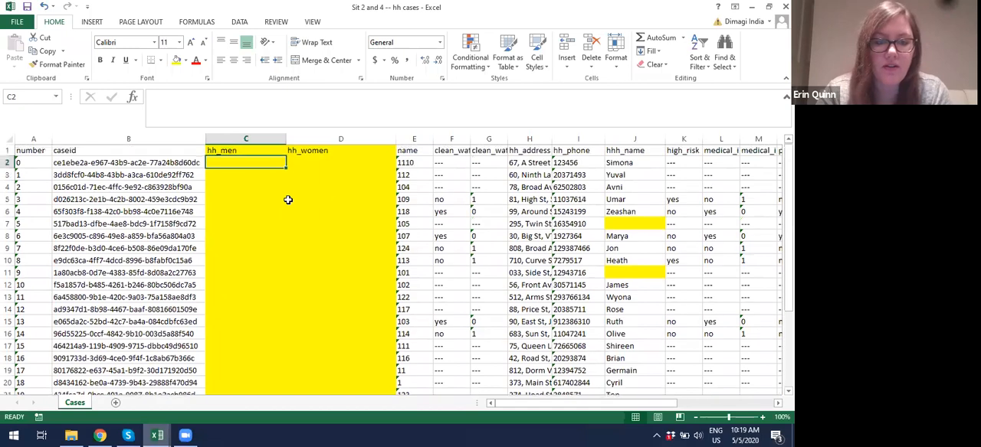
click(626, 225)
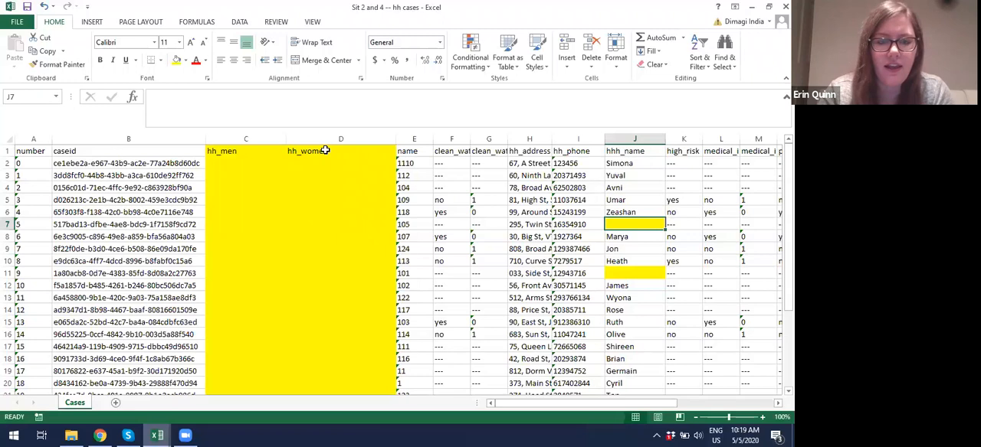
click(235, 164)
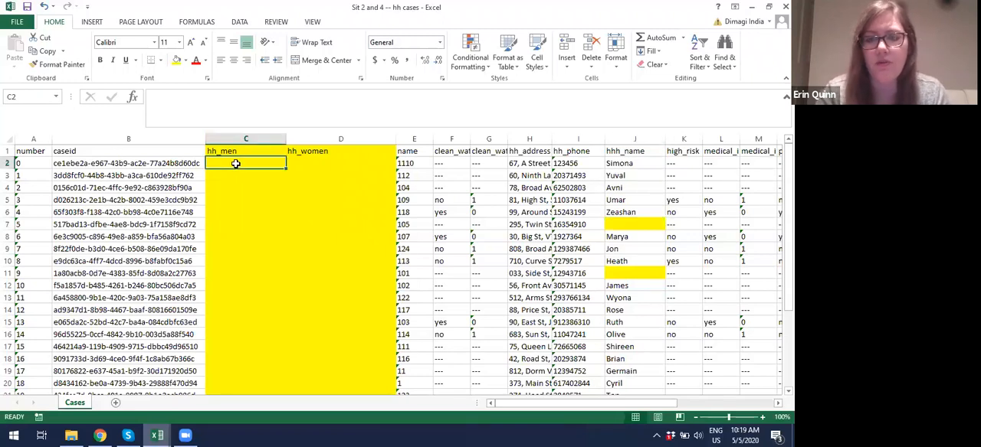
Step: Switch to the "Sit 4 -- register hh form" workbook and widen the form.hh_women and form.hh_men columns to show their full headers
mouse_move(161, 434)
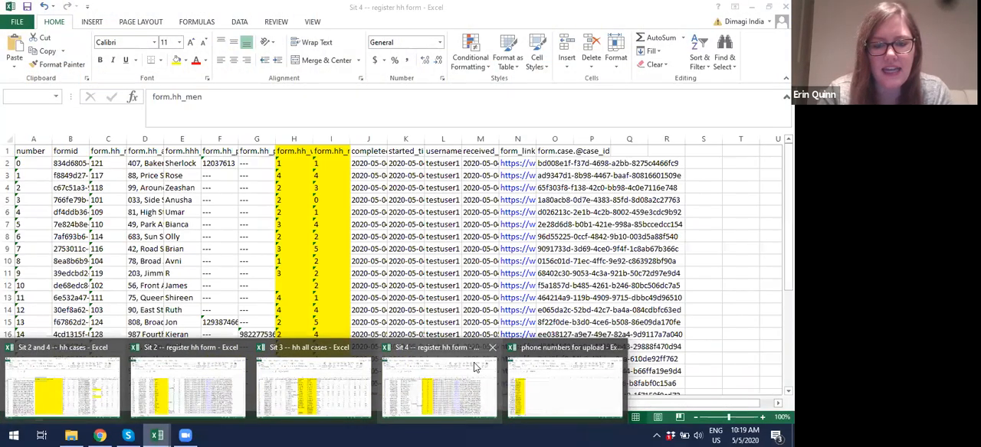
click(470, 361)
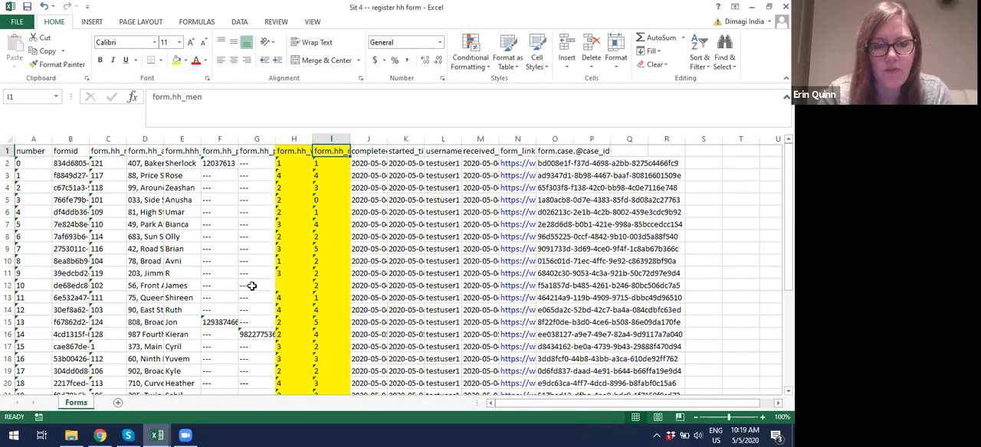
drag(276, 142, 467, 143)
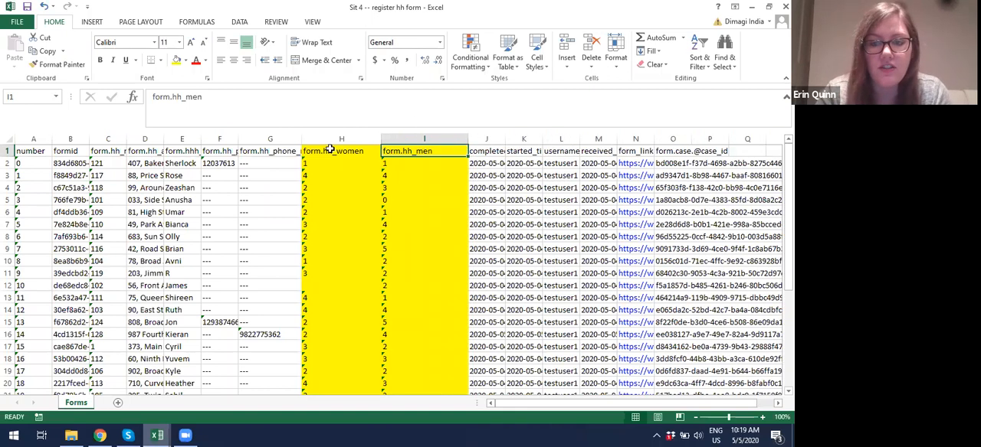
click(674, 136)
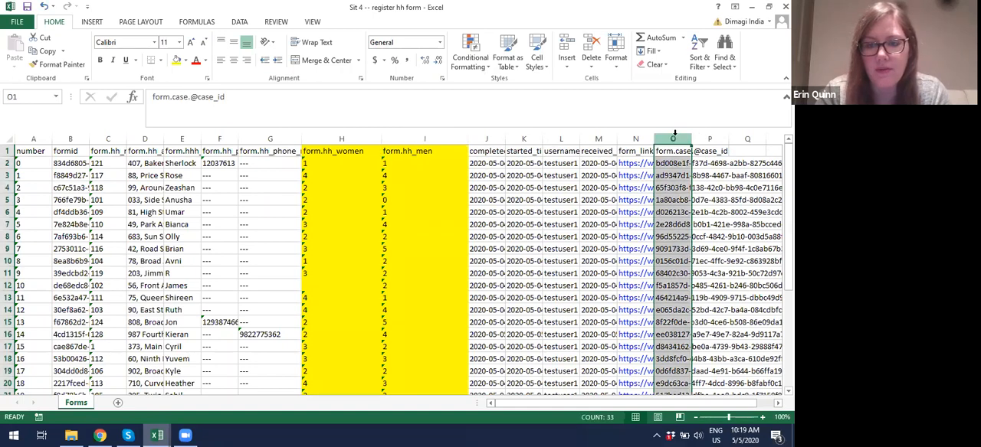
right_click(673, 136)
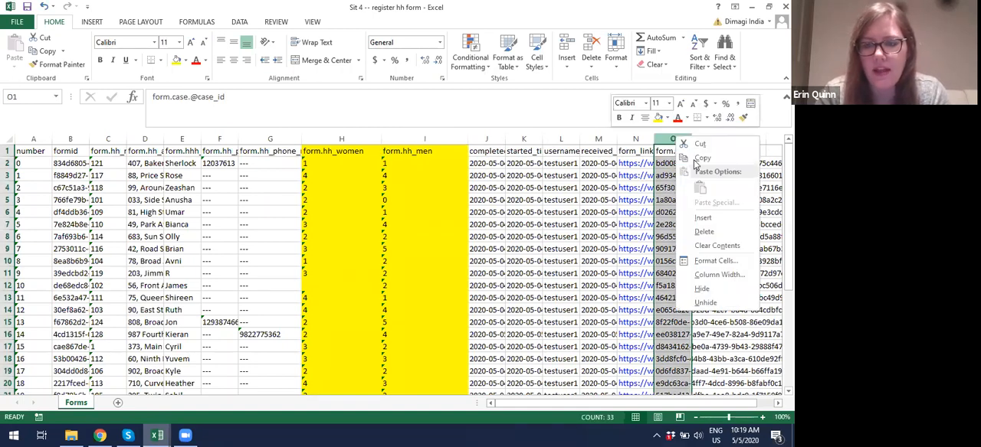
click(694, 145)
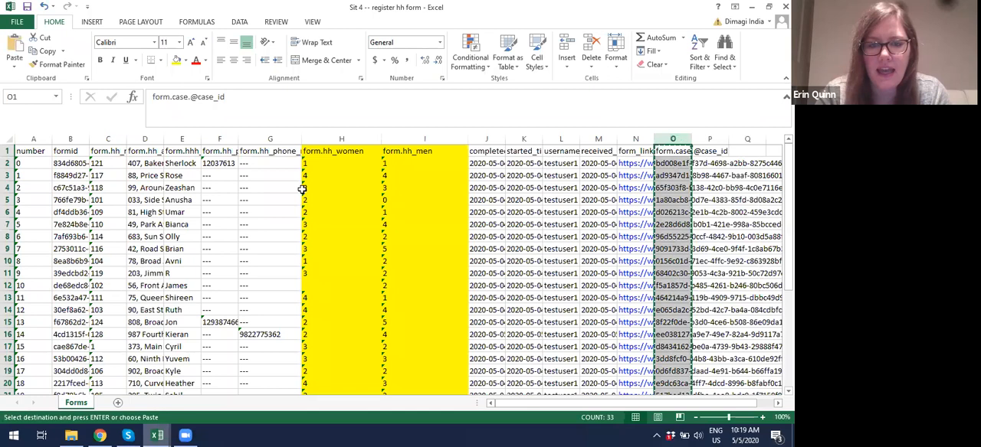
click(280, 138)
right_click(281, 138)
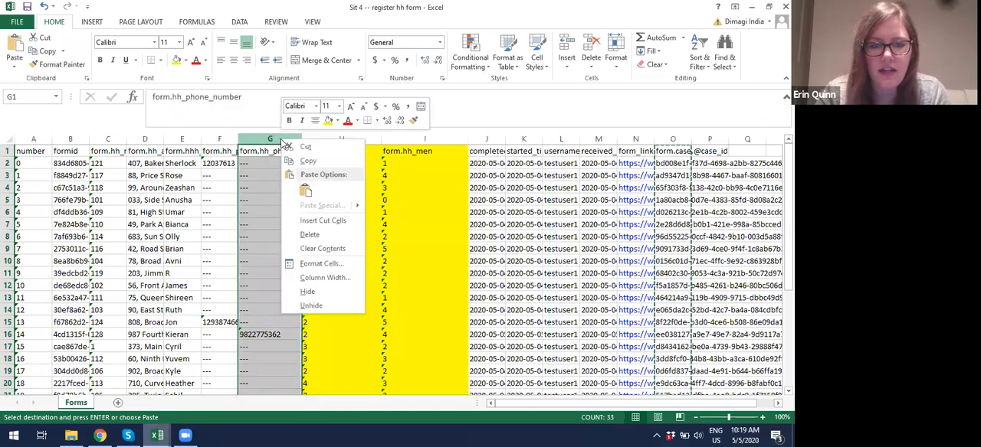
click(305, 219)
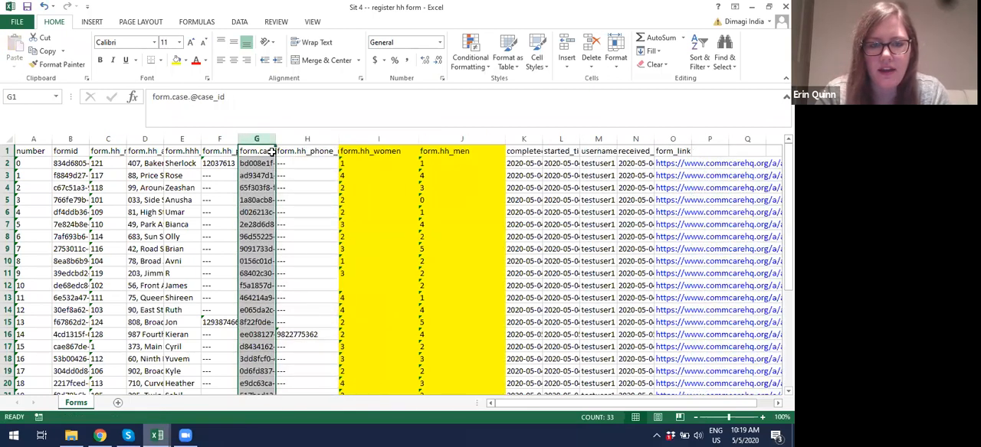
drag(256, 138, 469, 139)
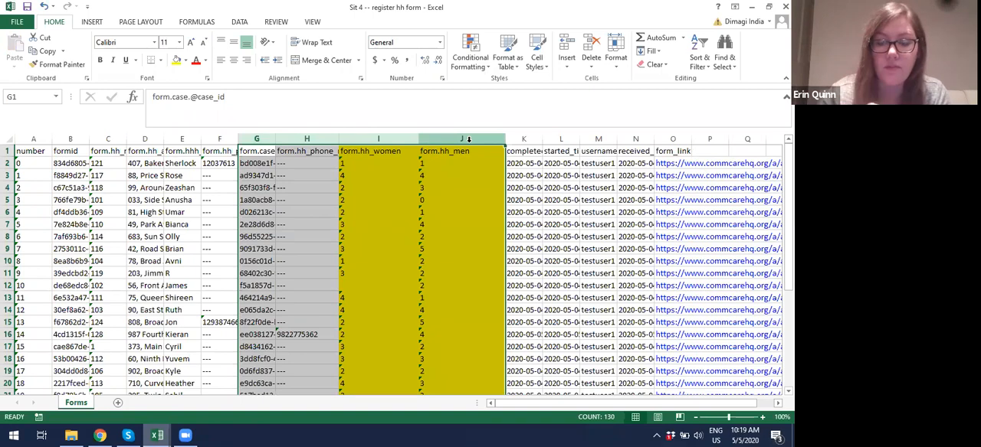
click(300, 222)
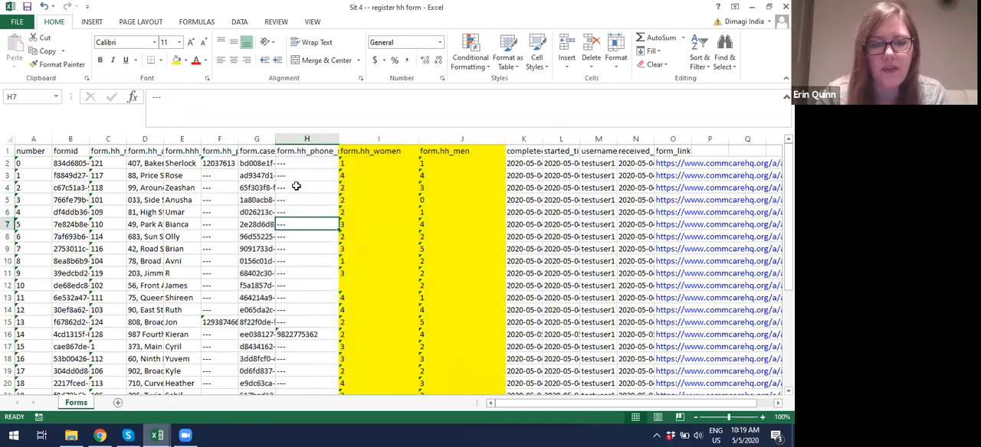
drag(274, 141, 356, 139)
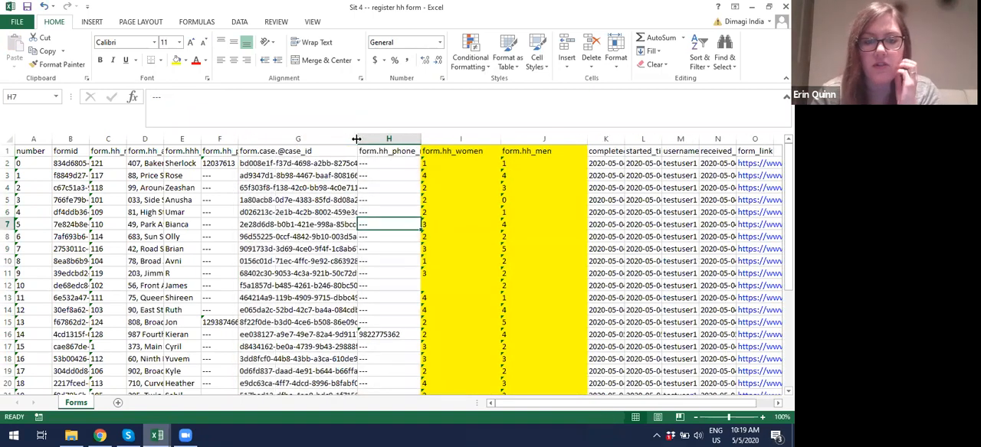
click(305, 164)
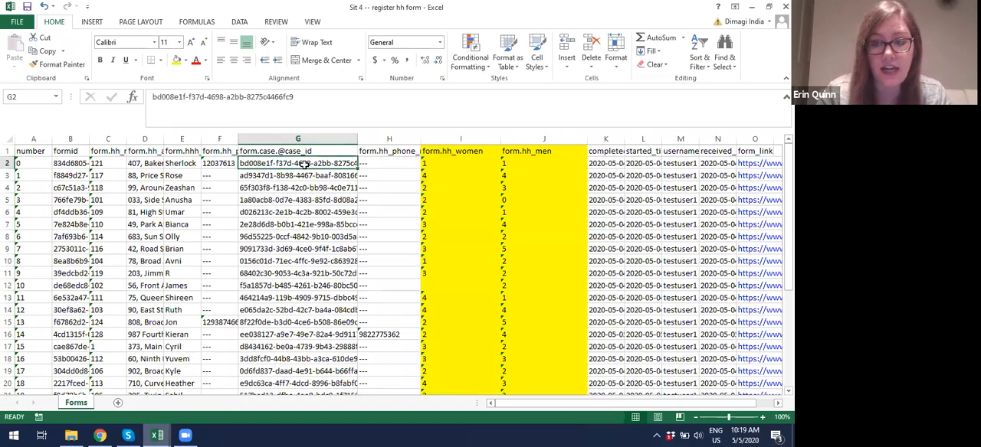
Step: Switch to the "Sit 2 and 4 -- hh cases" workbook and start a VLOOKUP in C2 under hh_men with lookup value B2
mouse_move(159, 435)
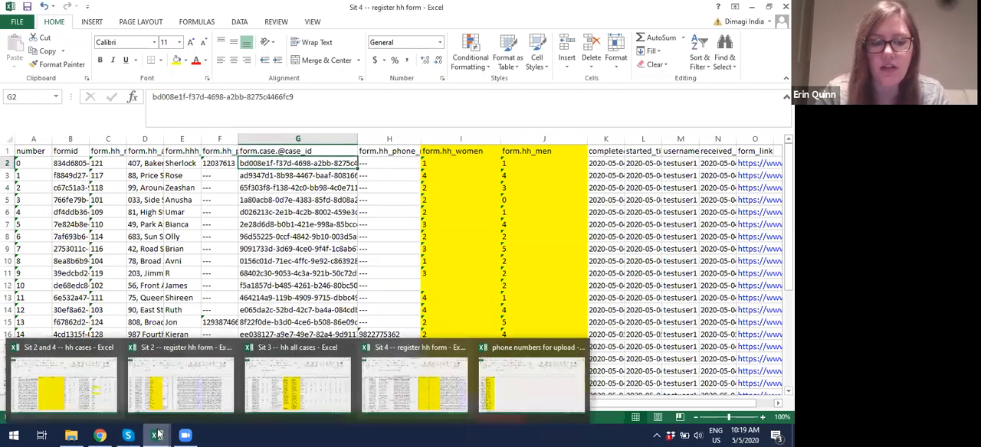
click(104, 392)
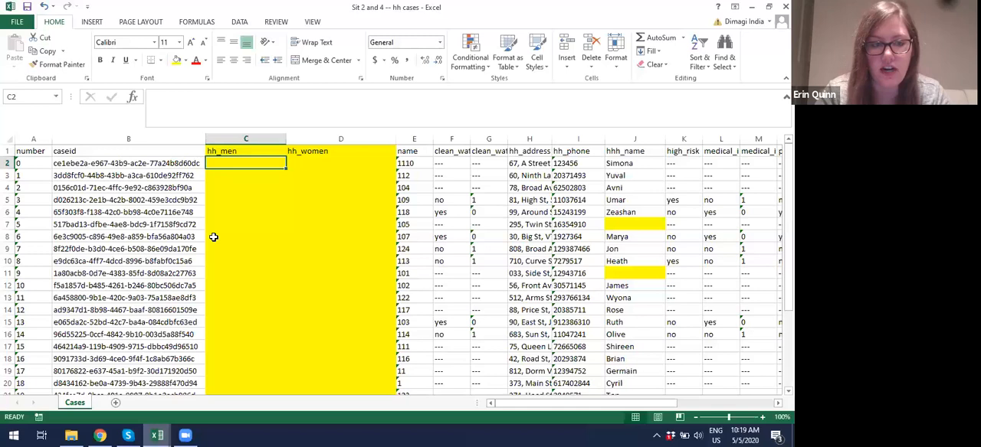
click(184, 162)
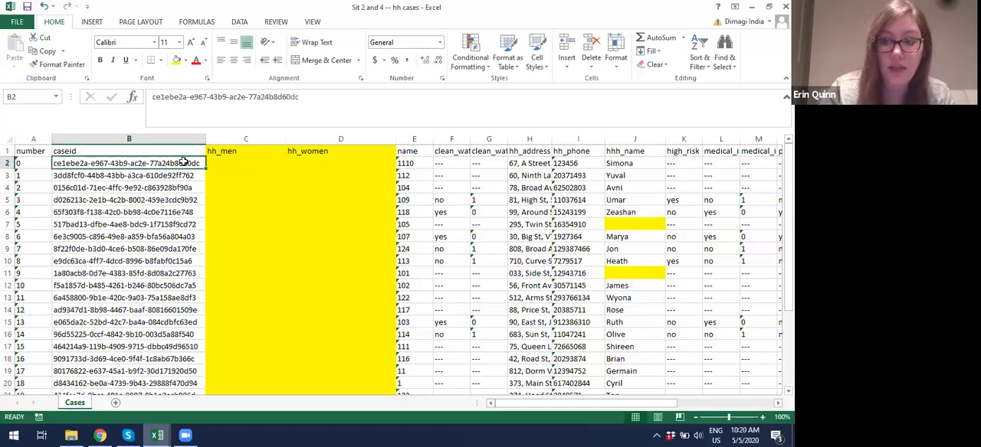
click(225, 161)
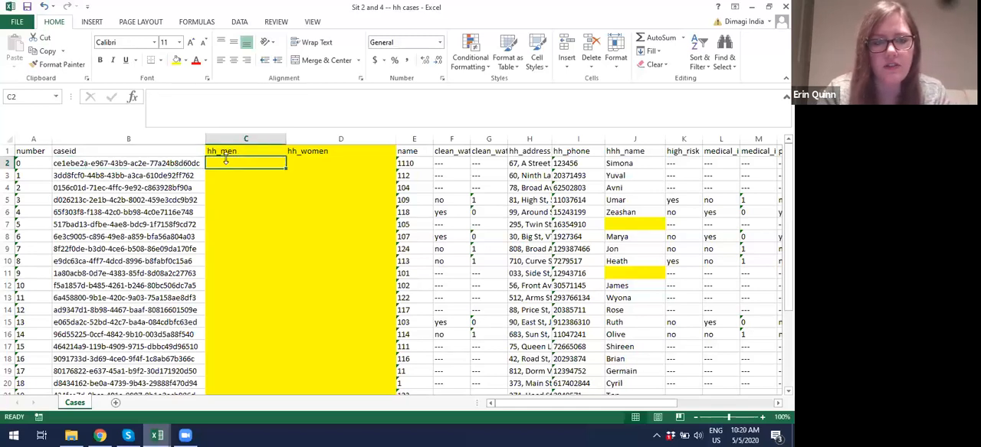
click(197, 21)
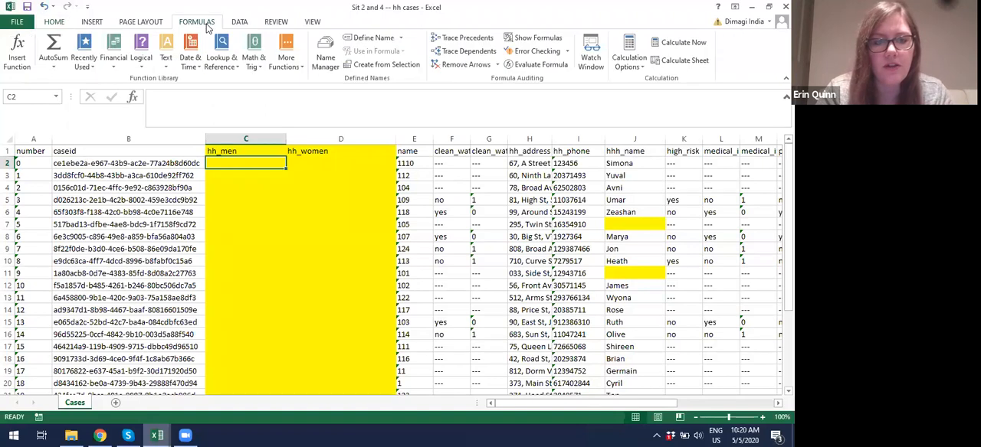
click(222, 65)
click(250, 330)
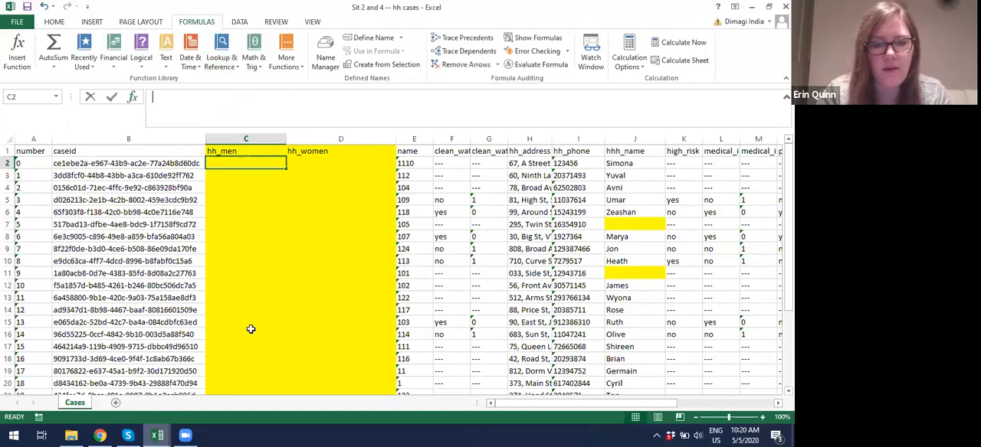
click(126, 163)
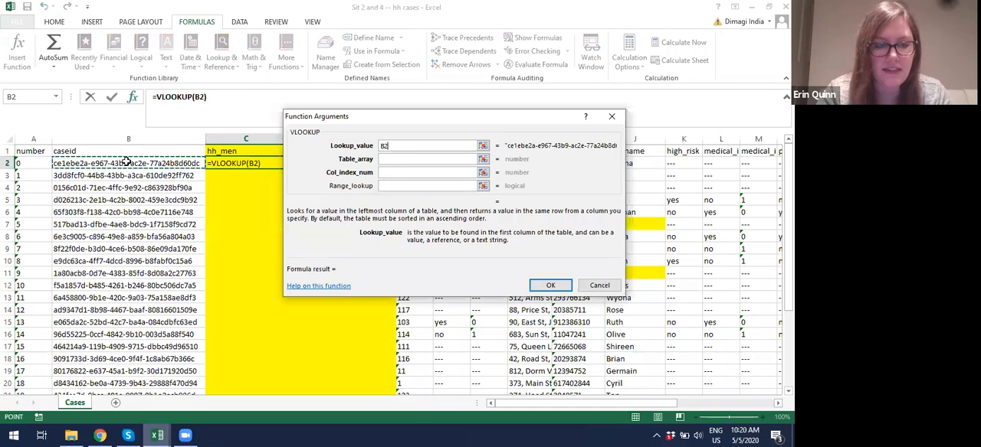
Step: Set the hh_men lookup's table array to columns G:J of the Forms sheet in "Sit 4 -- register hh form"
click(396, 159)
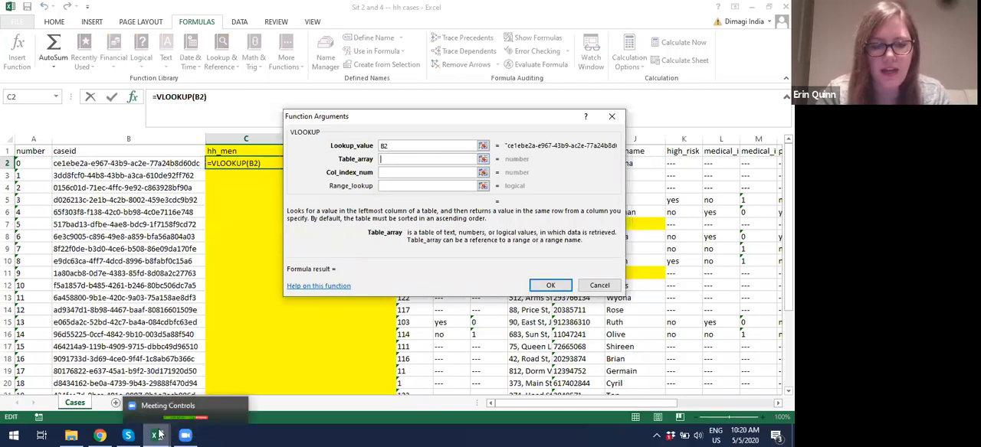
mouse_move(158, 435)
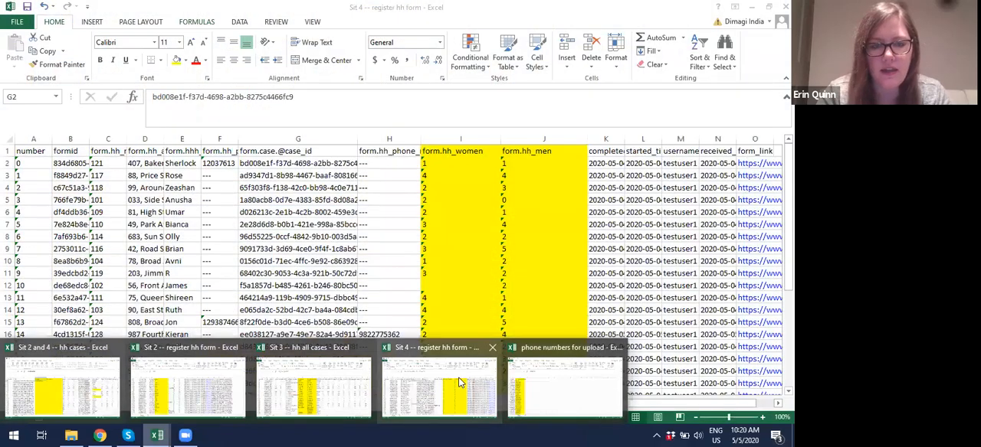
click(460, 383)
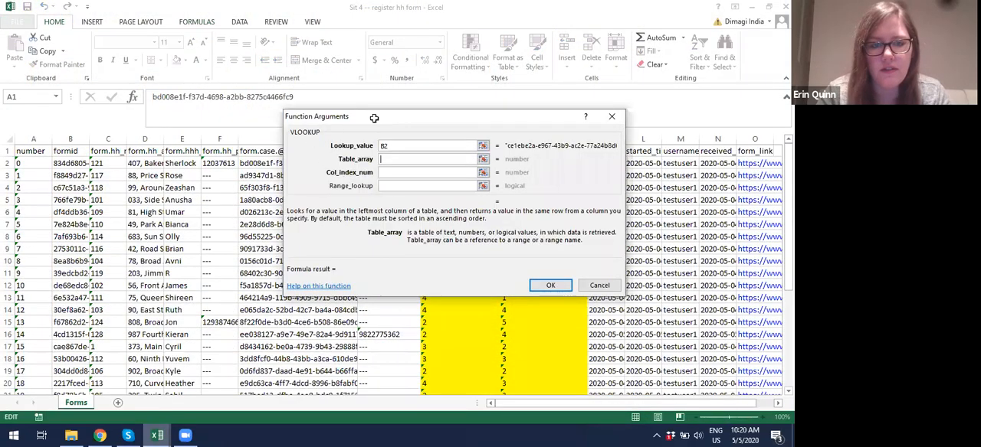
drag(373, 115, 364, 252)
drag(329, 140, 550, 130)
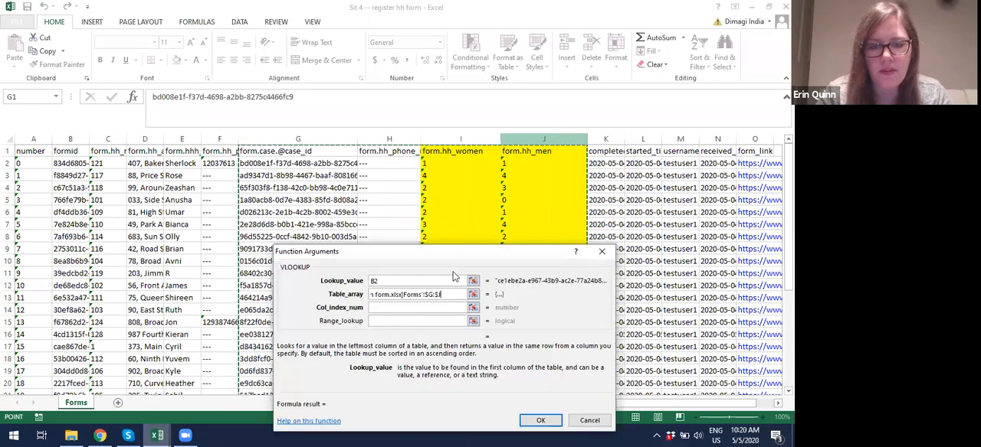
Step: Complete the hh_men VLOOKUP with column index 4 and range lookup false
click(435, 307)
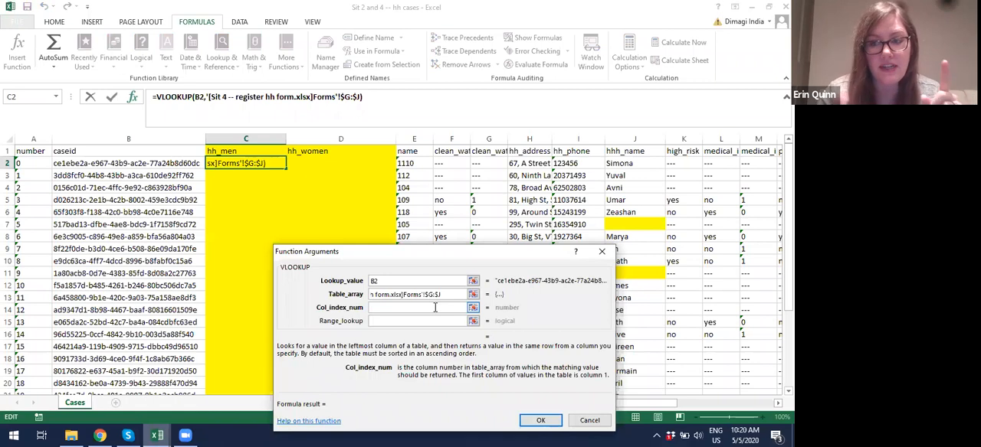
text(4)
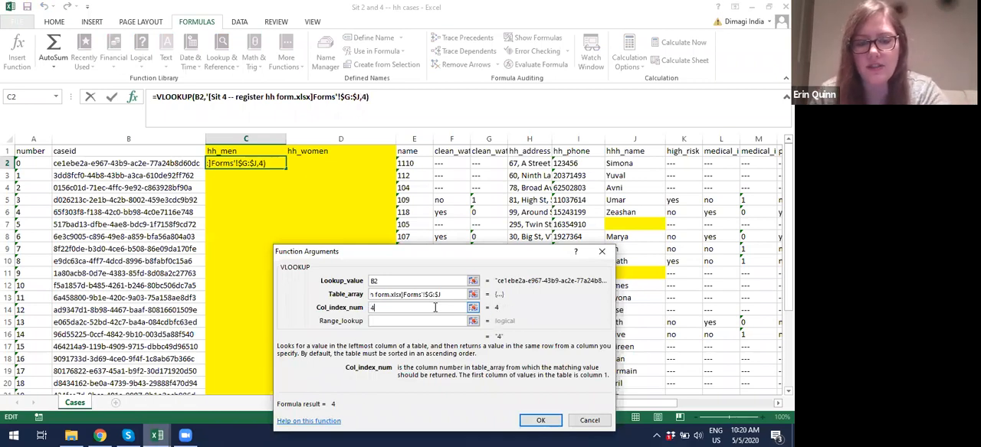
key(Tab)
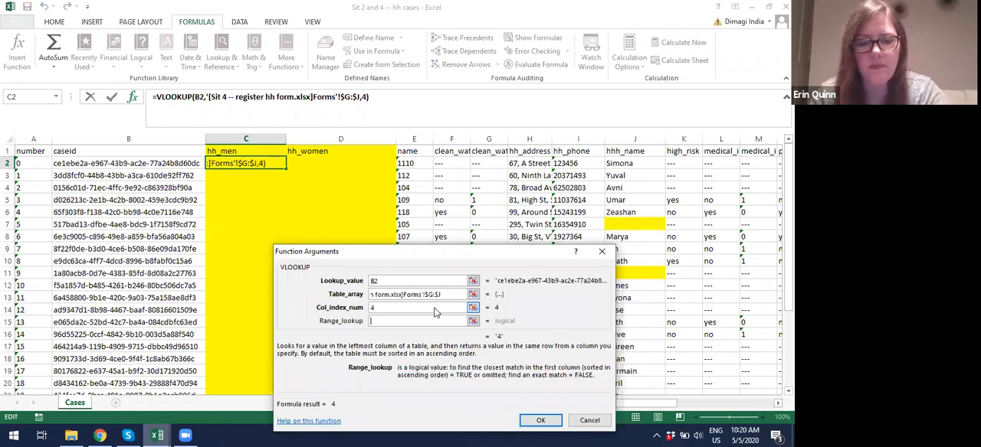
text(false)
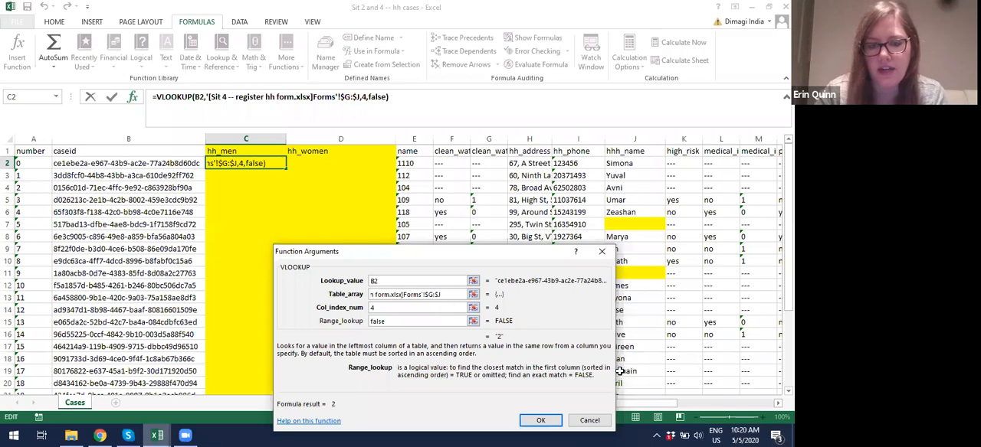
click(553, 420)
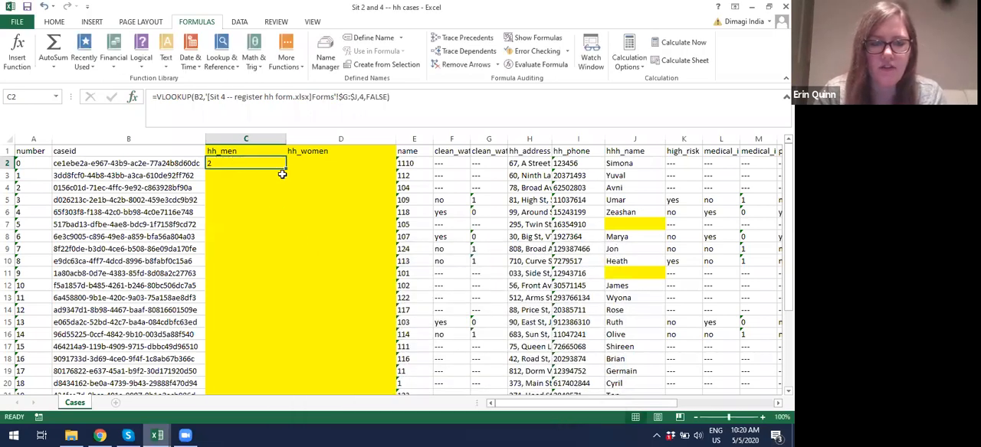
Step: Fill the hh_men lookup formula from C2 down through all case rows and check the filled column
double_click(285, 167)
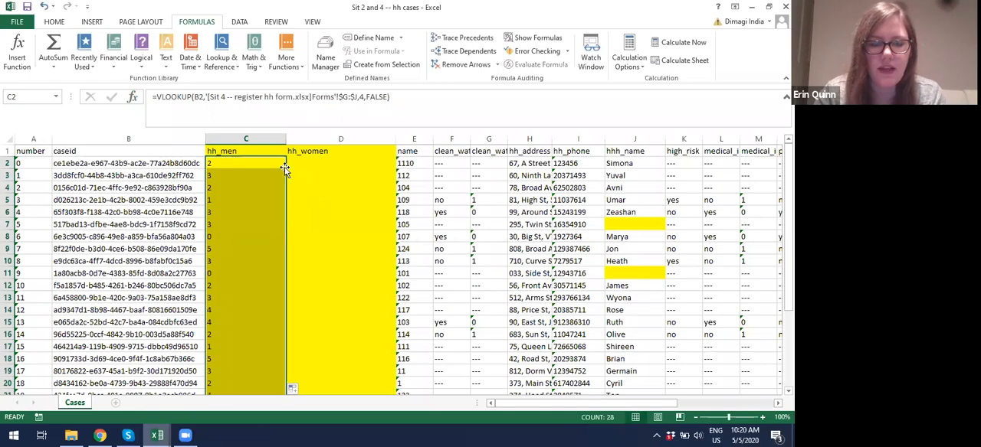
scroll(257, 248, down, 5)
scroll(257, 247, up, 5)
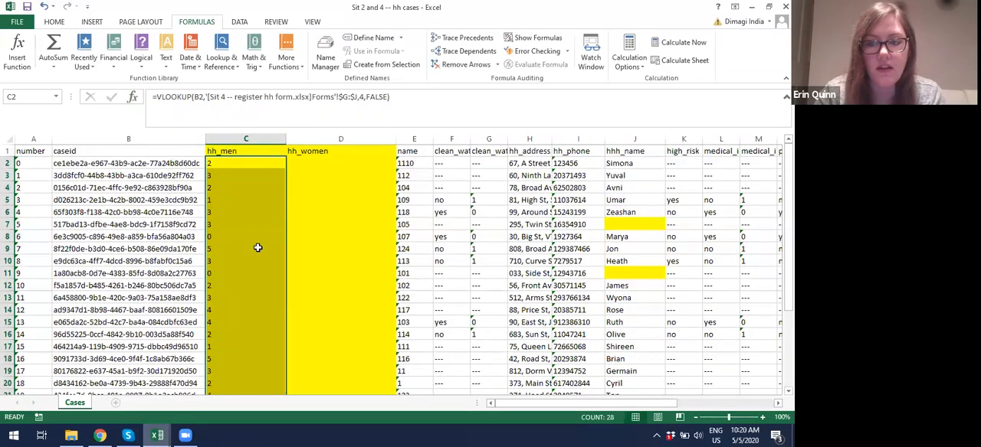
Step: Start a VLOOKUP in D2 under hh_women with the case ID in B2 as lookup value
click(304, 164)
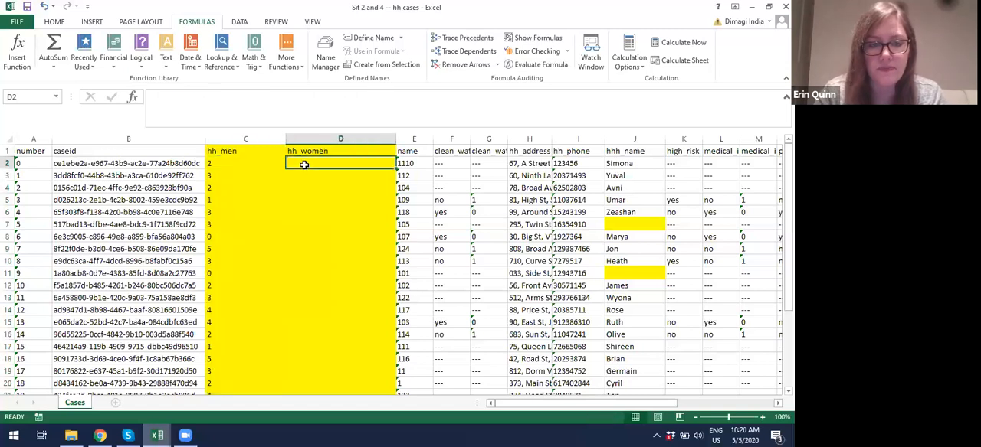
click(218, 61)
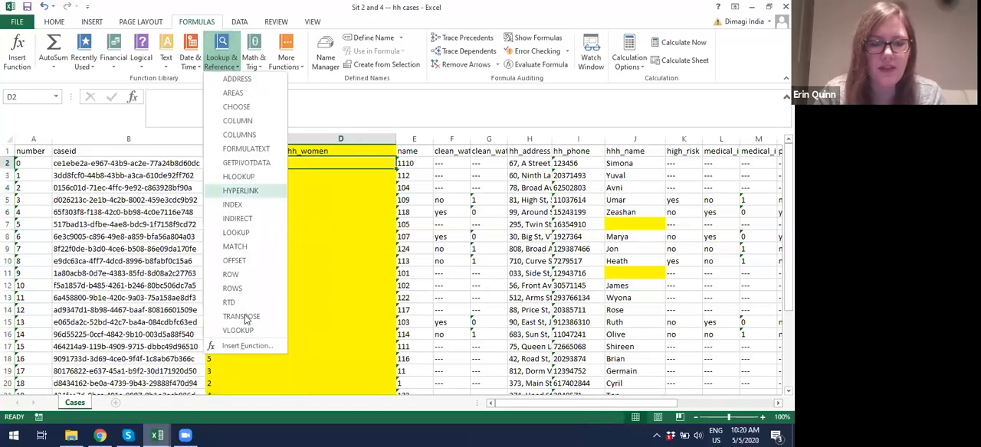
click(244, 331)
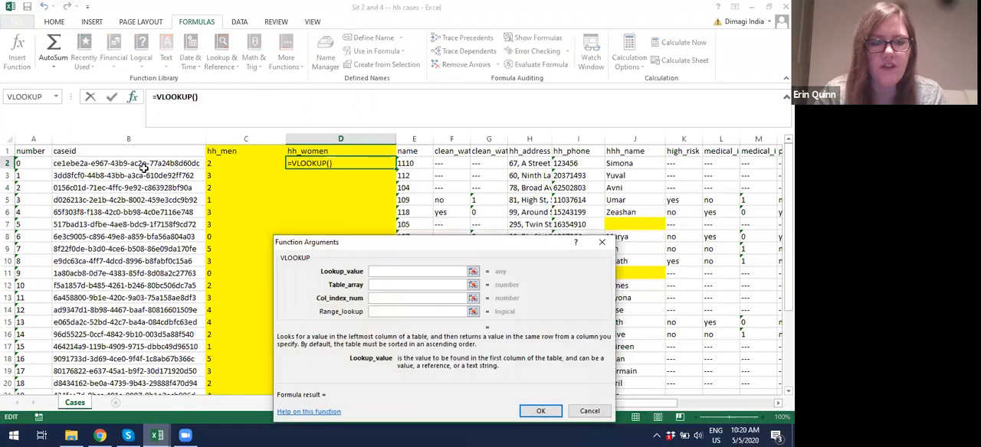
click(143, 163)
Step: Set the hh_women lookup's table array to columns G:I of the Forms sheet in "Sit 4 -- register hh form"
click(389, 285)
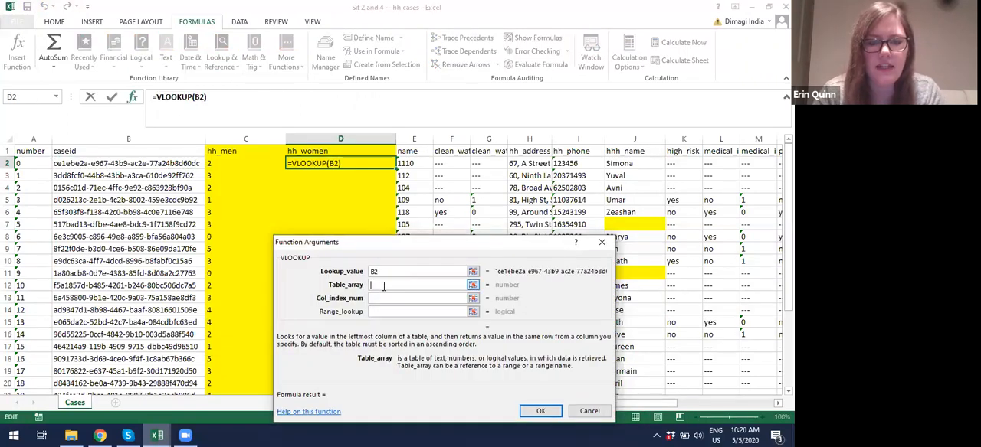
mouse_move(157, 435)
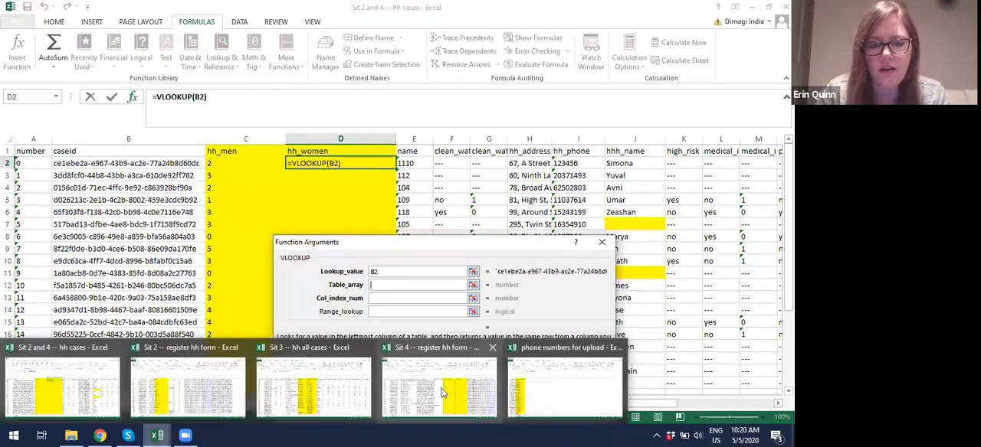
click(407, 349)
drag(298, 139, 445, 135)
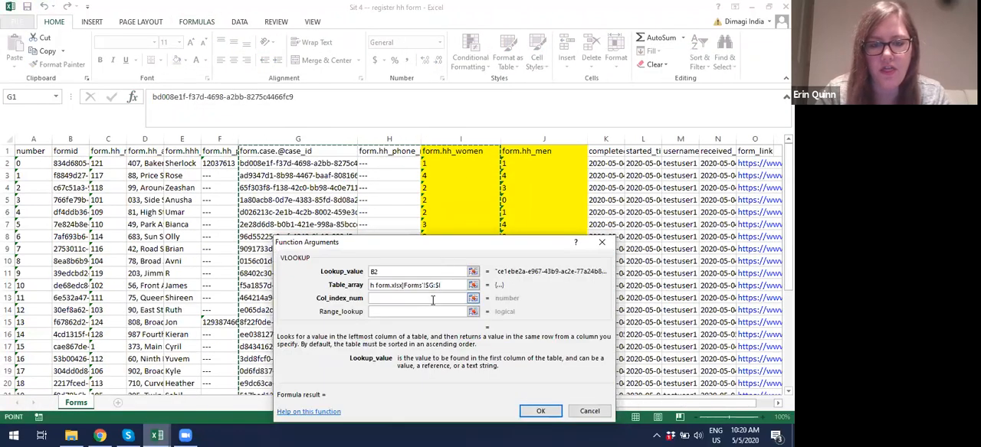
Step: Complete the hh_women VLOOKUP with column index 3 and range lookup false
click(433, 299)
text(3)
key(Tab)
text(false)
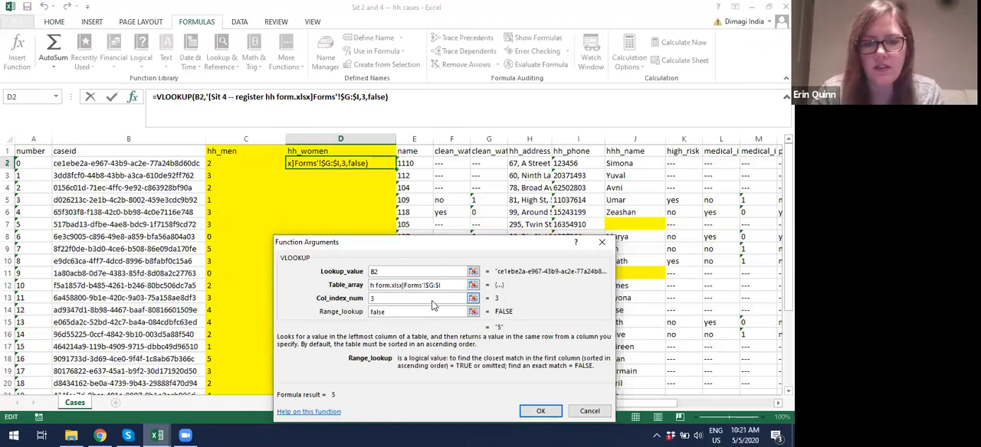
click(544, 410)
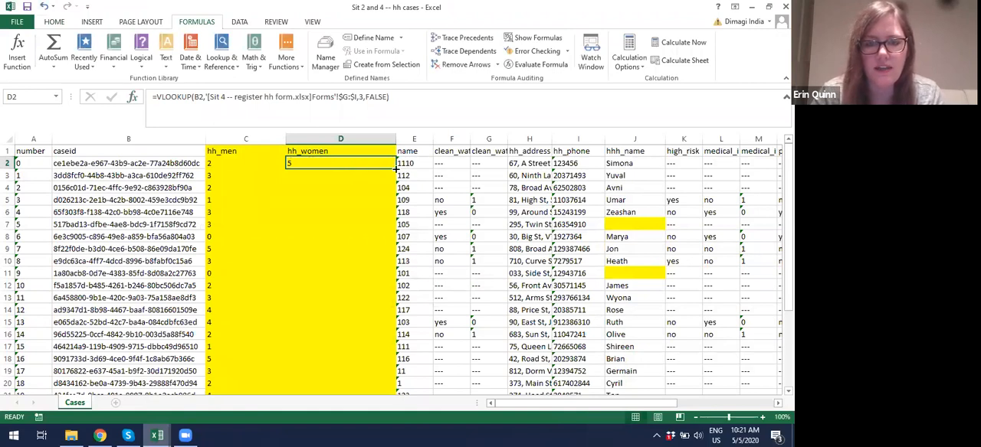
Step: Fill the hh_women lookup formula from D2 down through all case rows and check the filled column
double_click(396, 167)
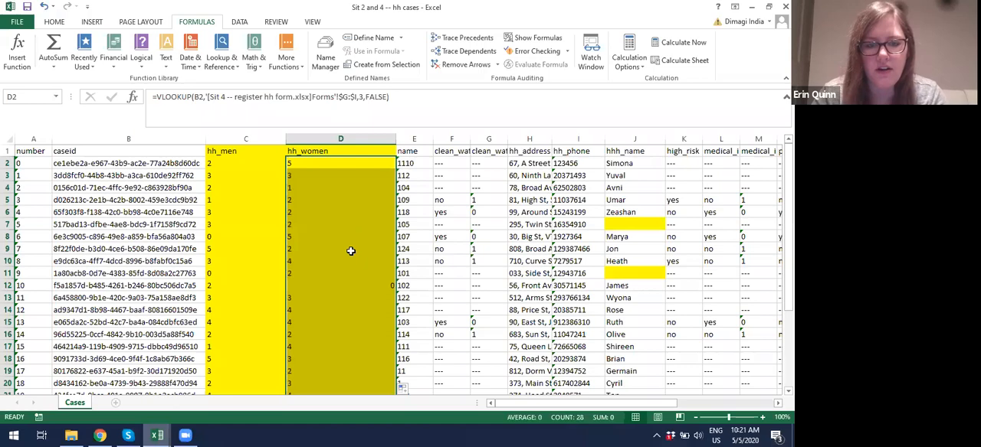
scroll(351, 251, down, 1)
scroll(350, 251, down, 5)
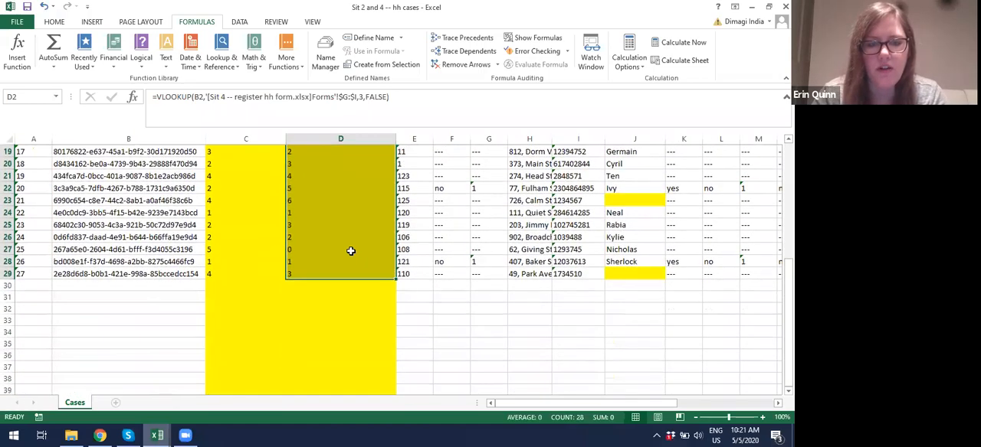
scroll(350, 250, up, 6)
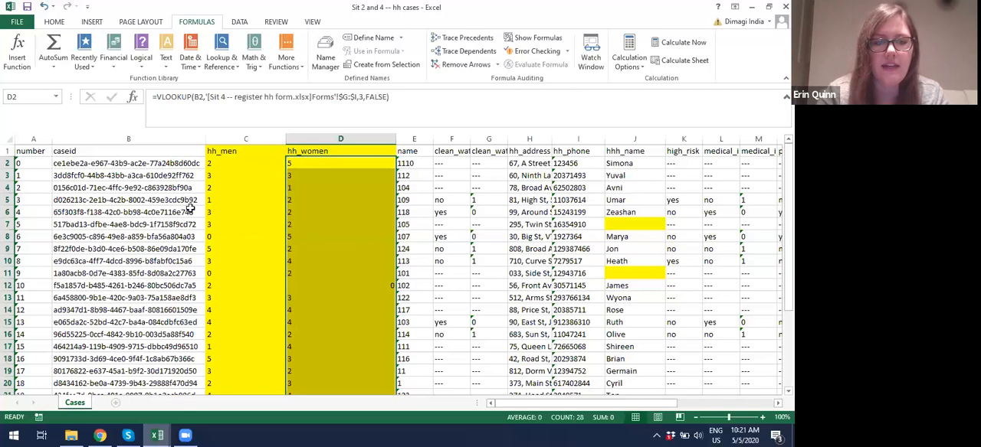
Step: Copy the caseid, hh_men and hh_women columns and paste them as values into a new blank workbook starting at A1
drag(162, 146, 341, 143)
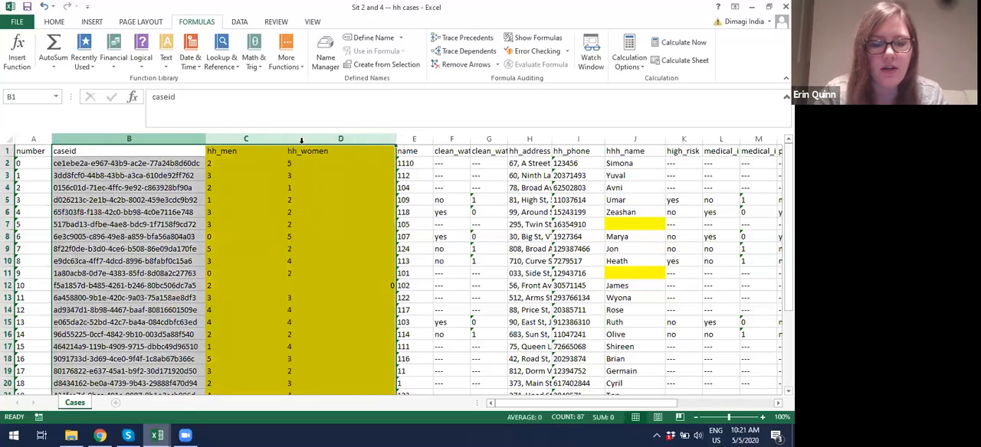
key(ctrl+c)
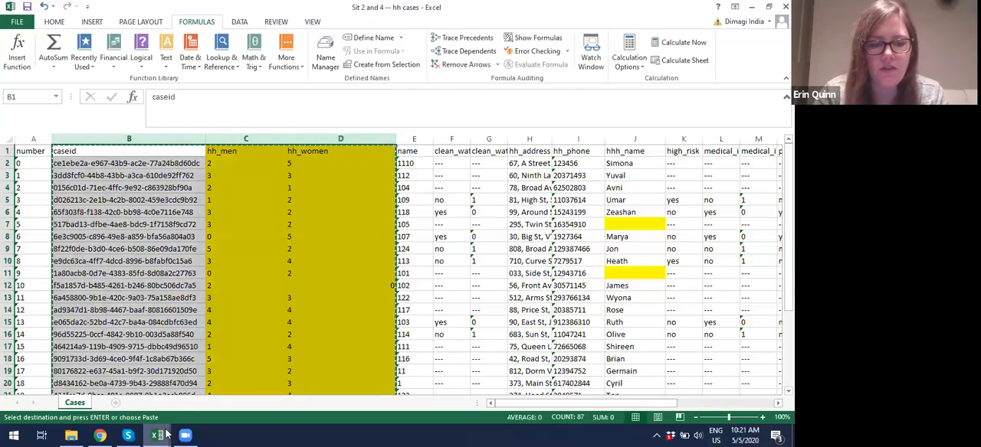
mouse_move(157, 436)
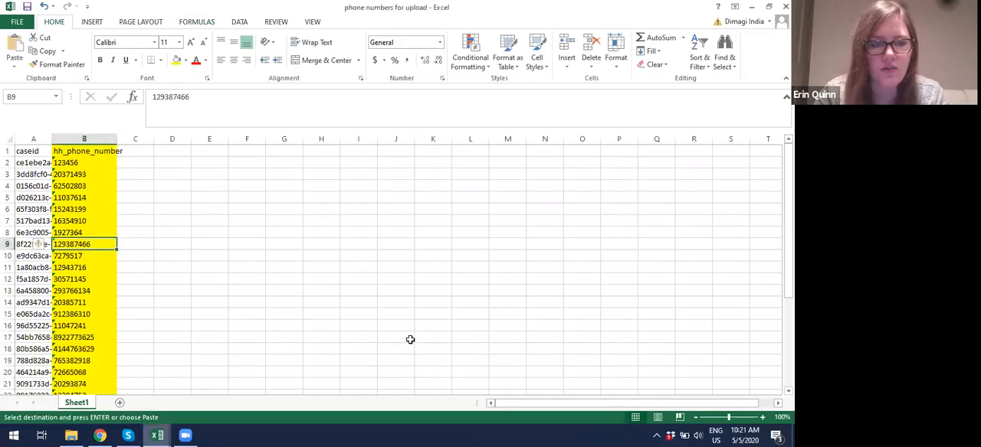
click(91, 138)
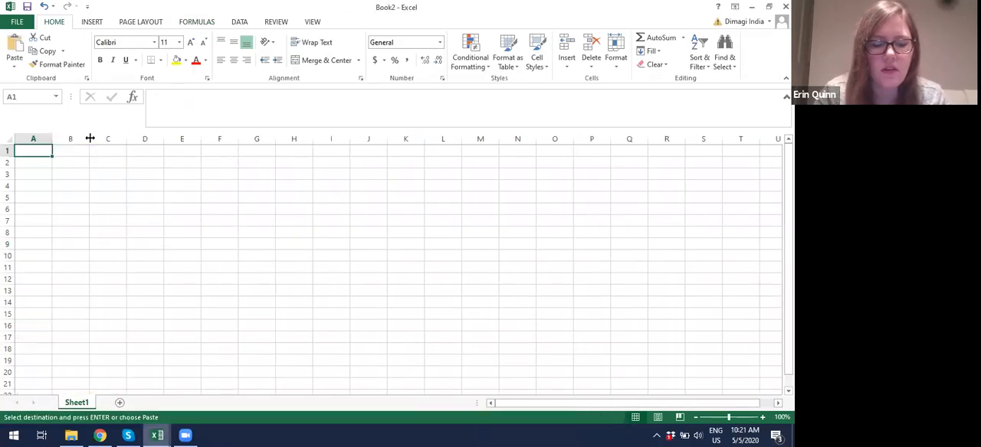
right_click(38, 151)
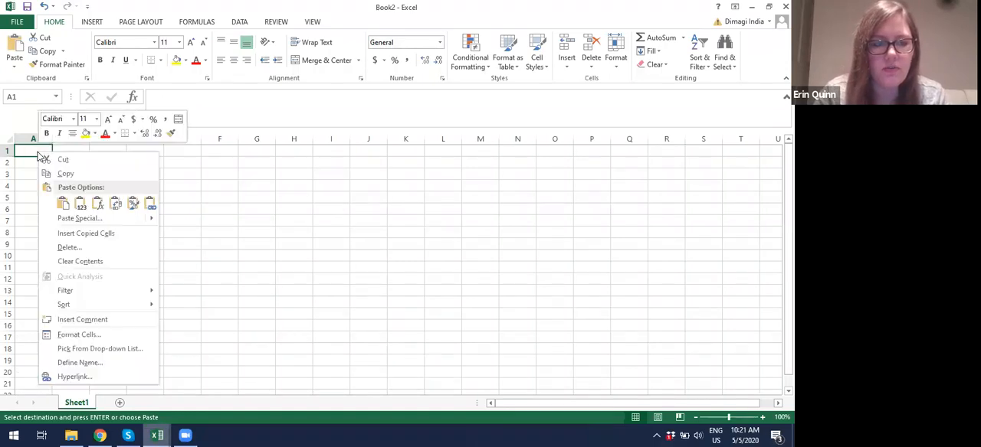
click(81, 206)
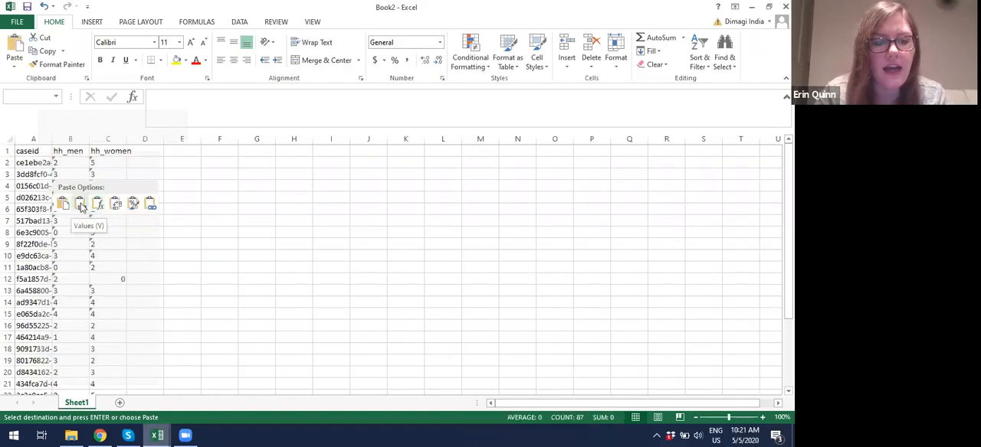
click(81, 205)
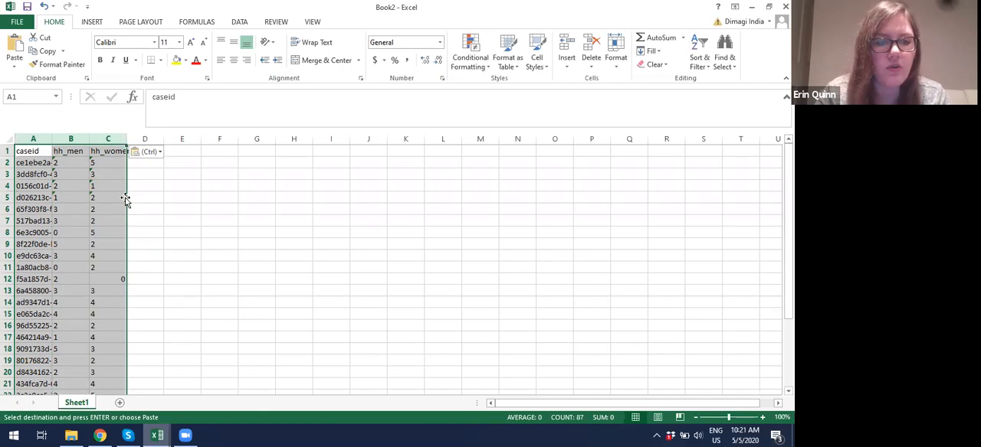
Step: Widen the caseid and hh_women columns so the full case IDs and headings are readable
click(182, 197)
drag(52, 139, 129, 139)
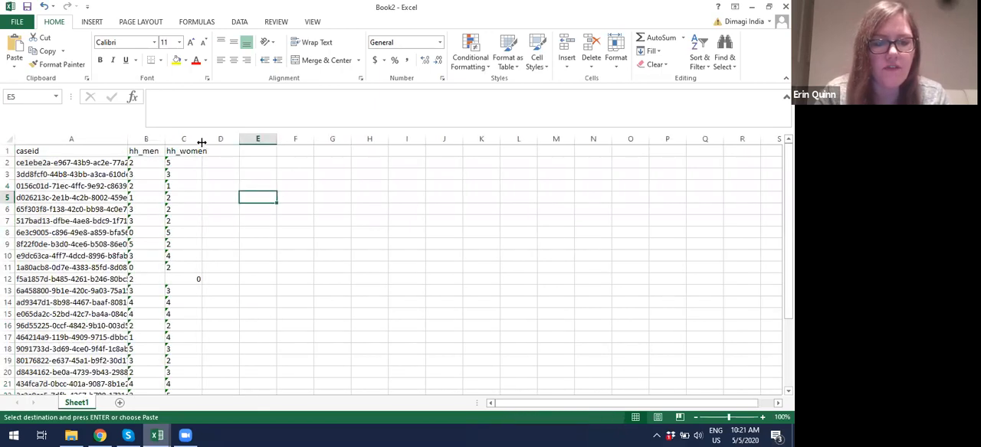
drag(202, 143, 239, 147)
drag(129, 140, 173, 150)
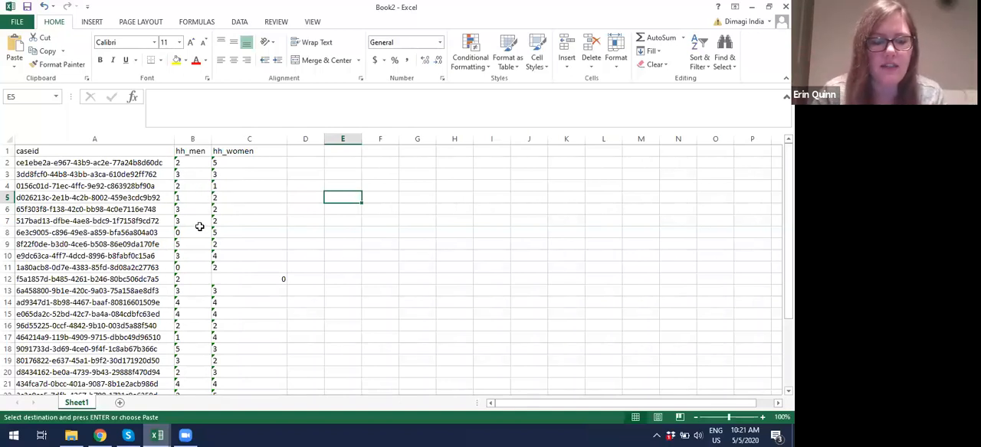
Step: Save the new workbook in the Documents folder as "hh women men upload"
key(ctrl+s)
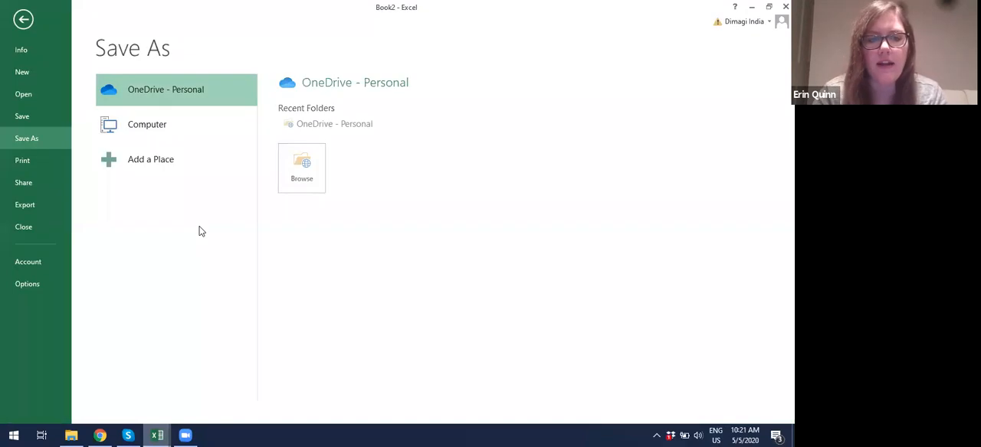
click(171, 136)
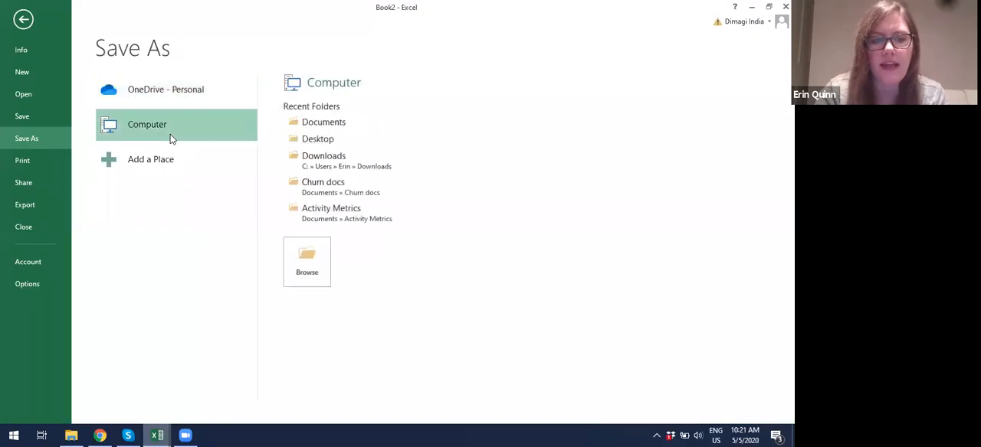
click(327, 128)
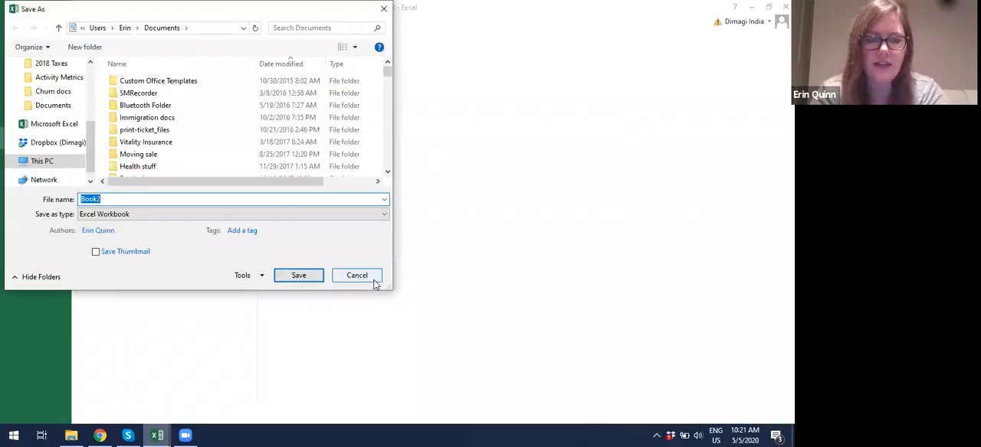
text(hh wome)
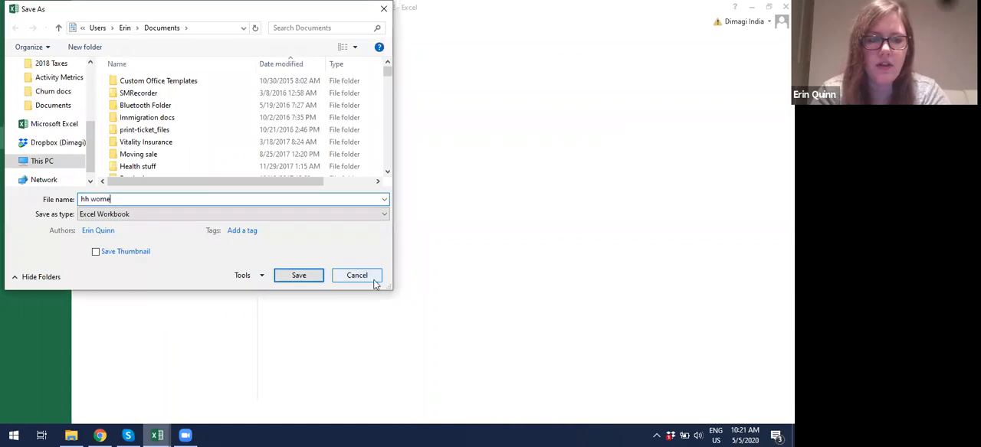
text(n men upload)
key(Return)
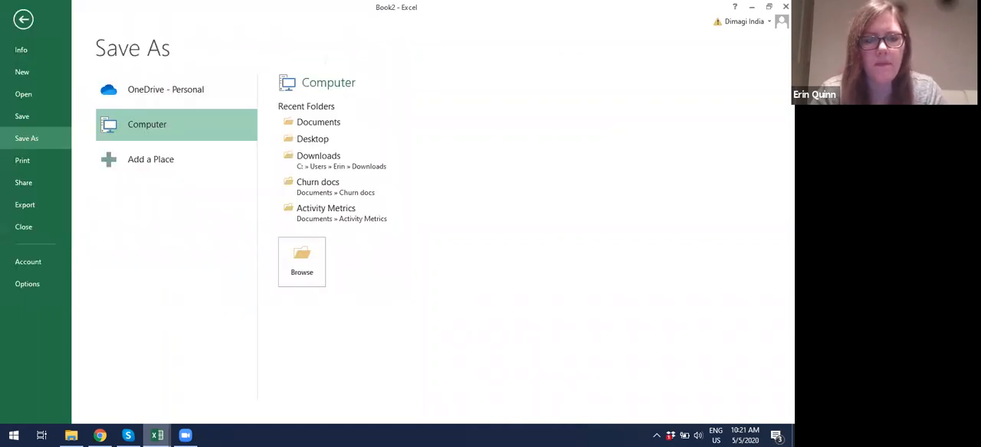
Step: Switch to CommCare HQ in Chrome and open the Import Cases from Excel page
click(105, 436)
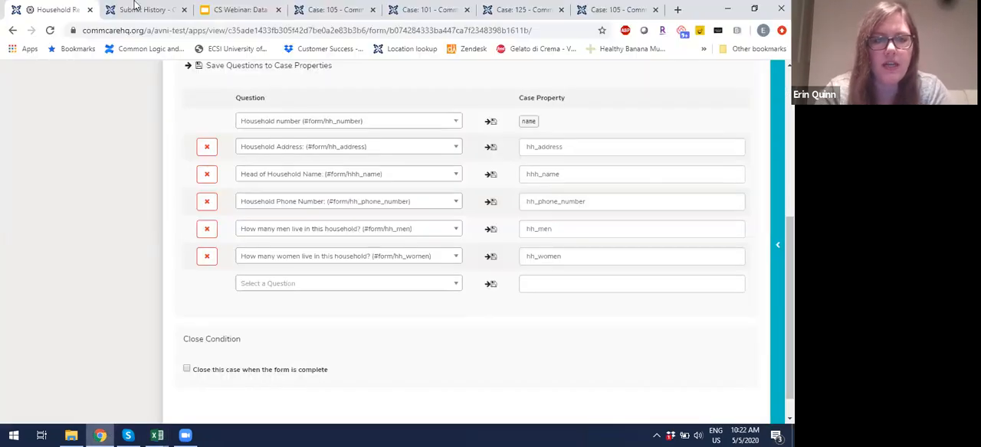
scroll(153, 201, up, 10)
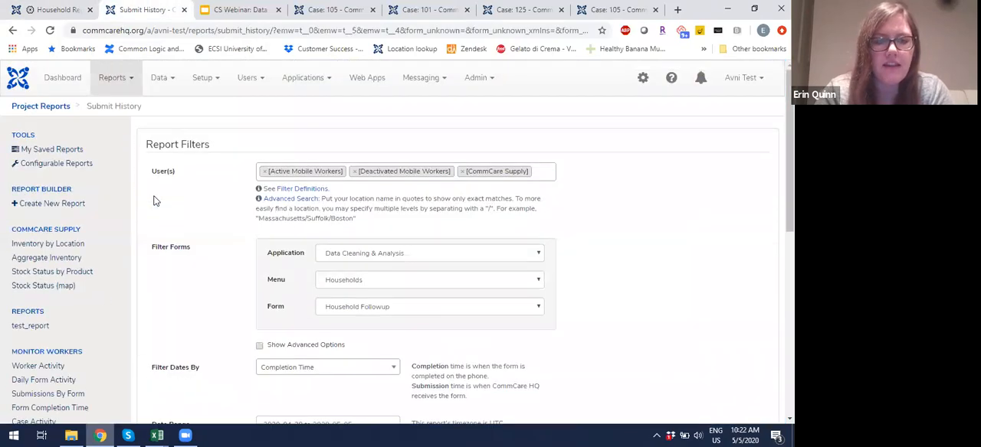
click(163, 80)
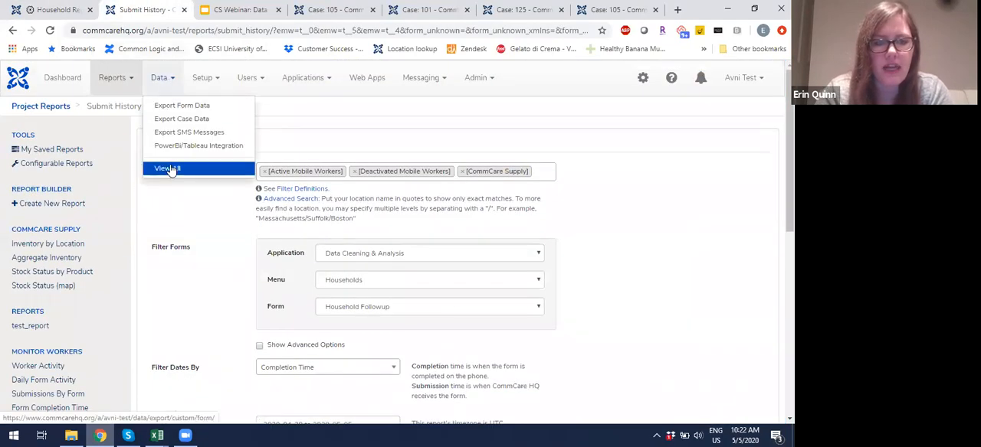
click(170, 167)
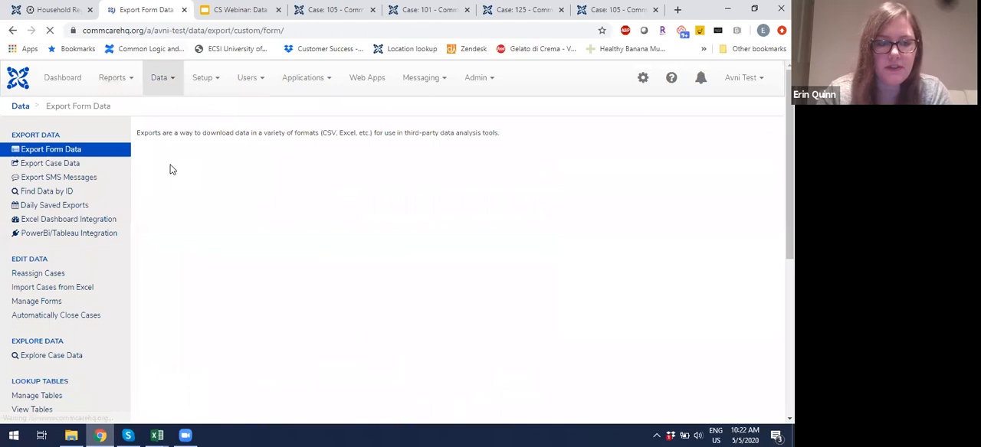
click(77, 292)
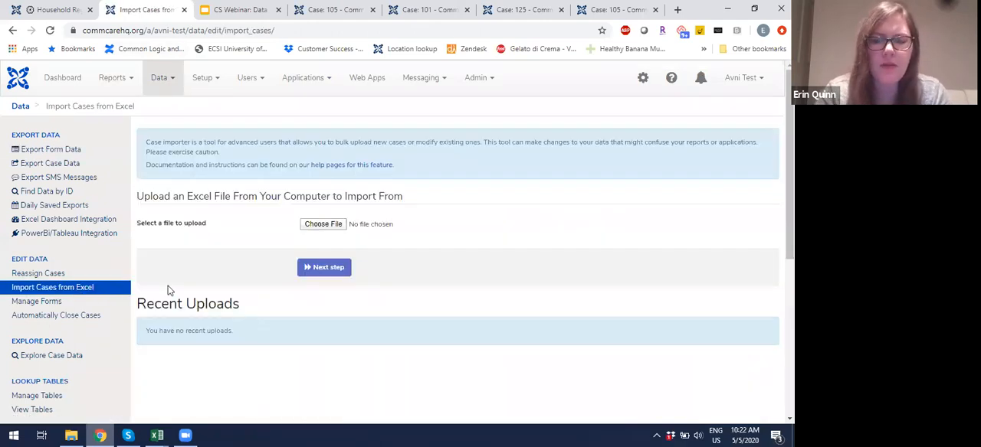
Step: Choose "hh women men upload.xlsx" as the file to import and continue to the case options
click(317, 225)
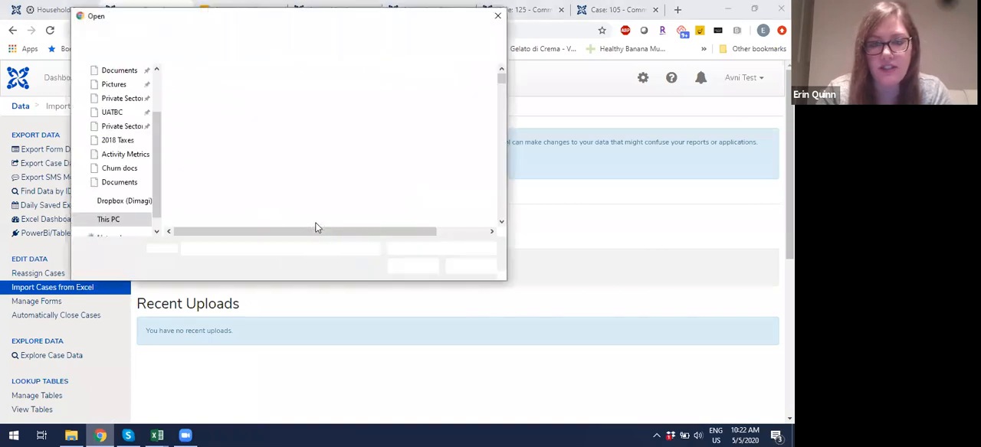
click(263, 88)
double_click(263, 88)
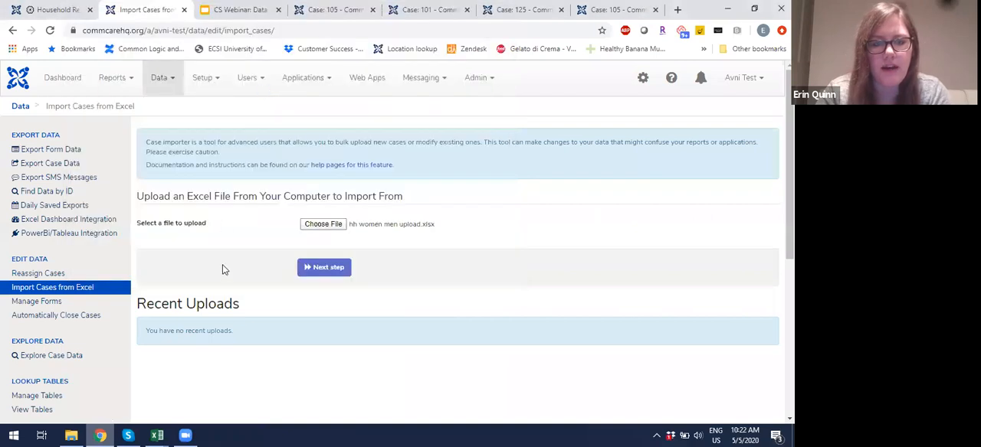
click(310, 274)
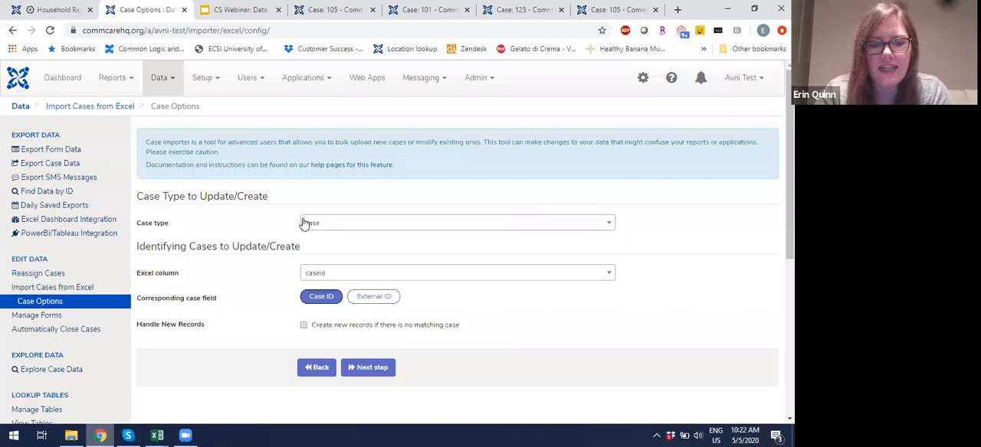
Step: Set the case type to household, keep caseid matched to Case ID, and continue to the column matching
click(340, 226)
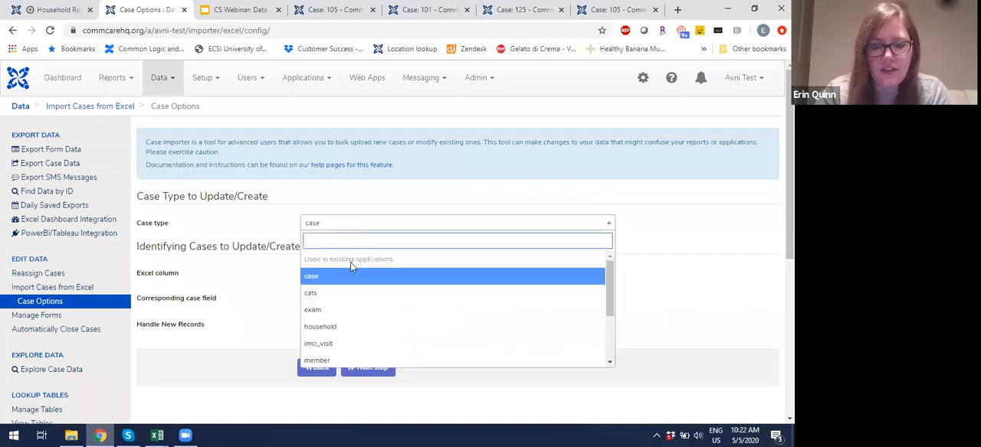
click(360, 328)
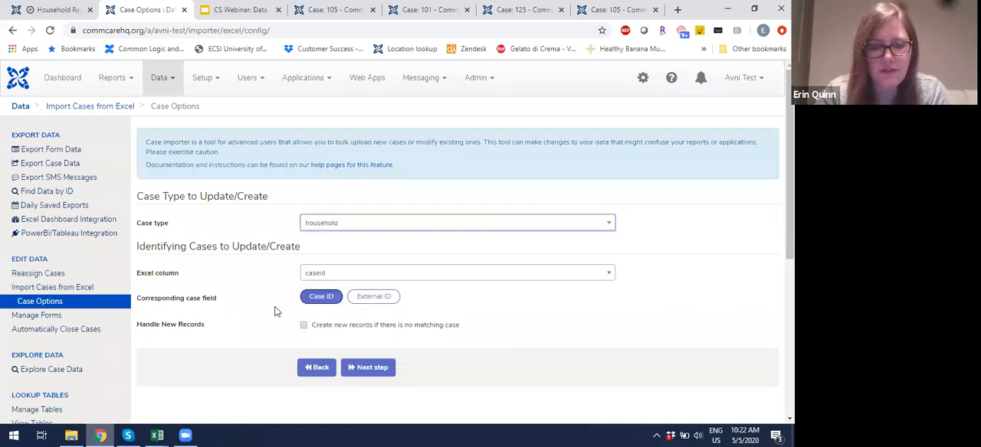
scroll(270, 302, down, 1)
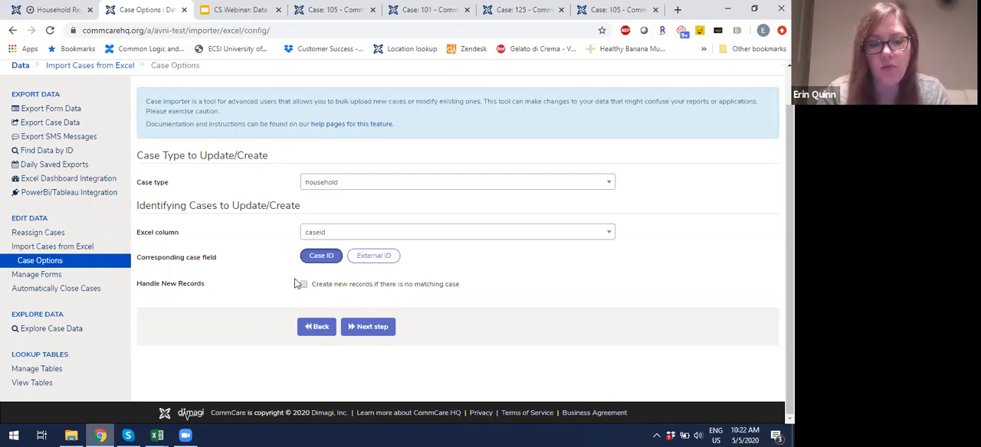
click(374, 327)
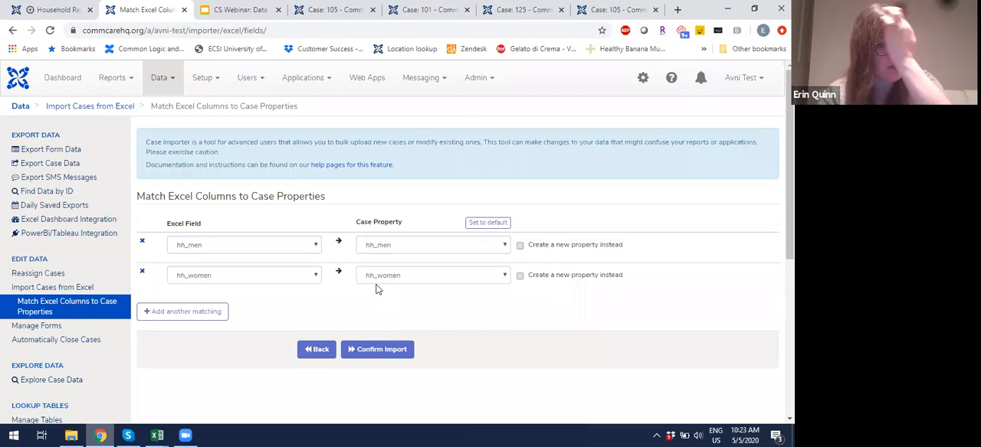
Step: Try creating a new property for the hh_men field, then match it back to the existing hh_men case property
click(520, 247)
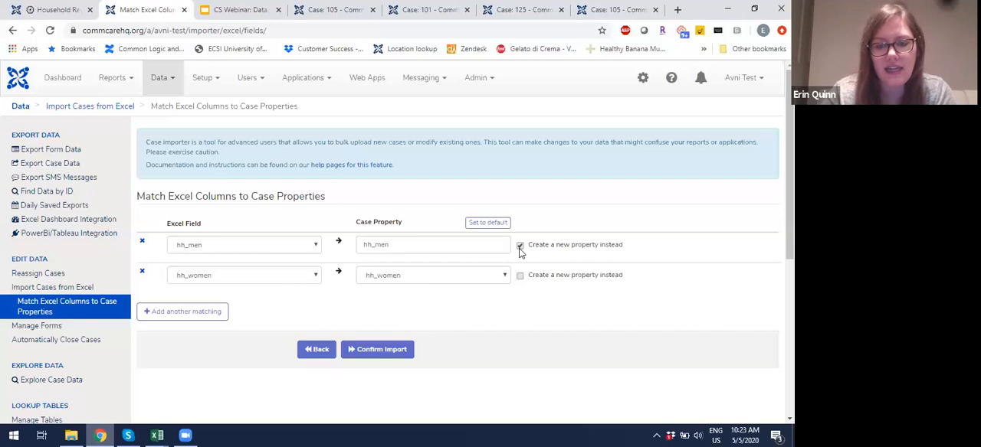
click(520, 246)
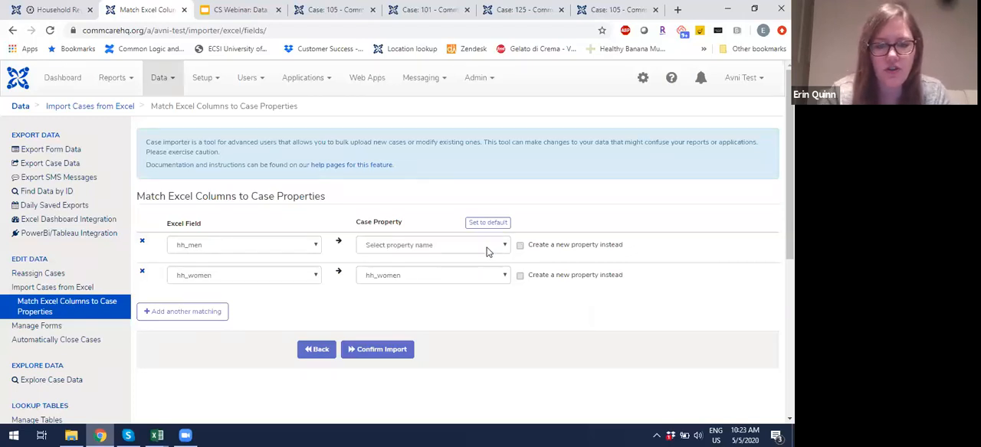
click(487, 248)
text(hh_men)
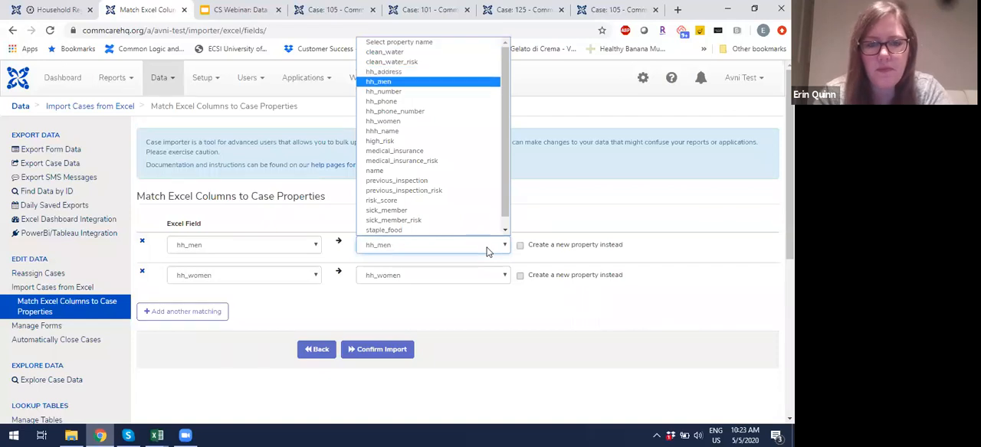
click(420, 82)
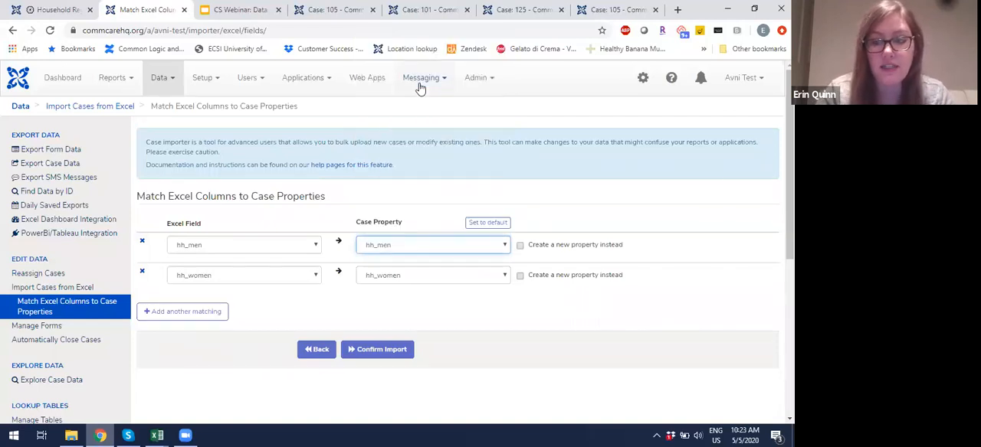
Step: Confirm the case import and open the comment on the "hh women men upload.xlsx" upload for editing
click(432, 328)
click(395, 354)
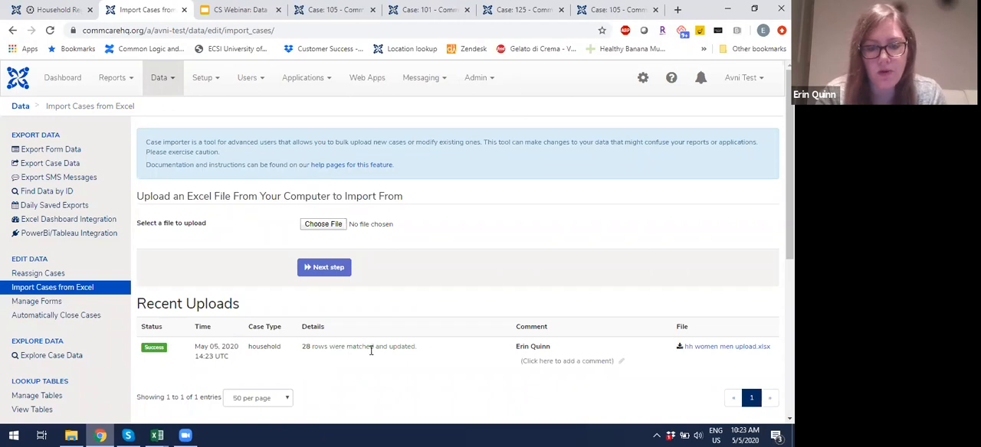
click(610, 362)
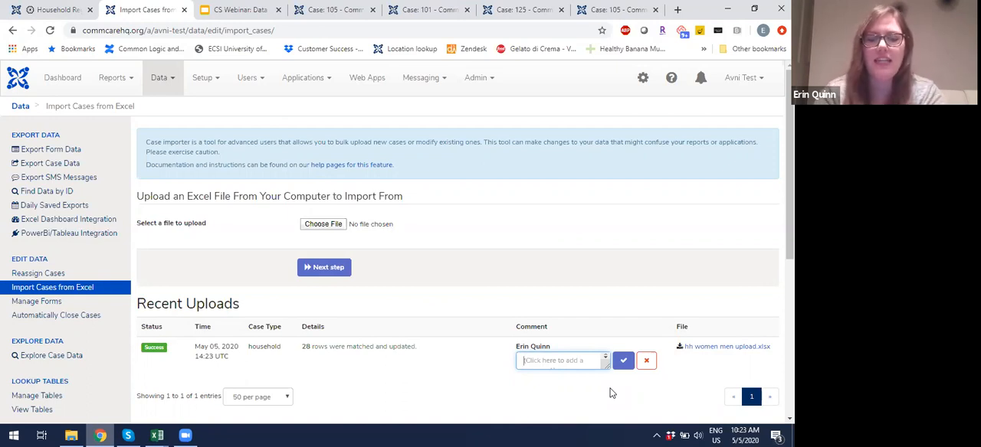
Step: Save the upload comment as "Populated the hh_men and hh_women case properties for all registered cases"
text(Populated teh)
key(BackSpace)
key(BackSpace)
text(he hh_men and h)
text(h_women)
text( c)
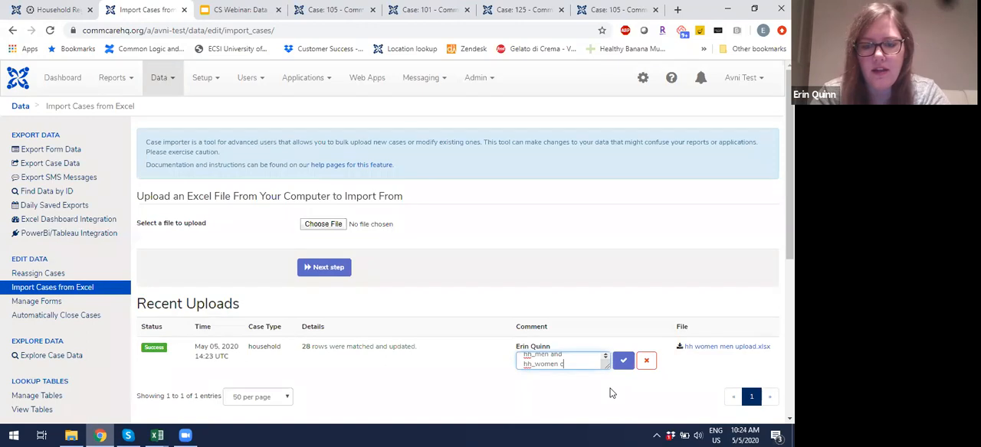
text(ase properties)
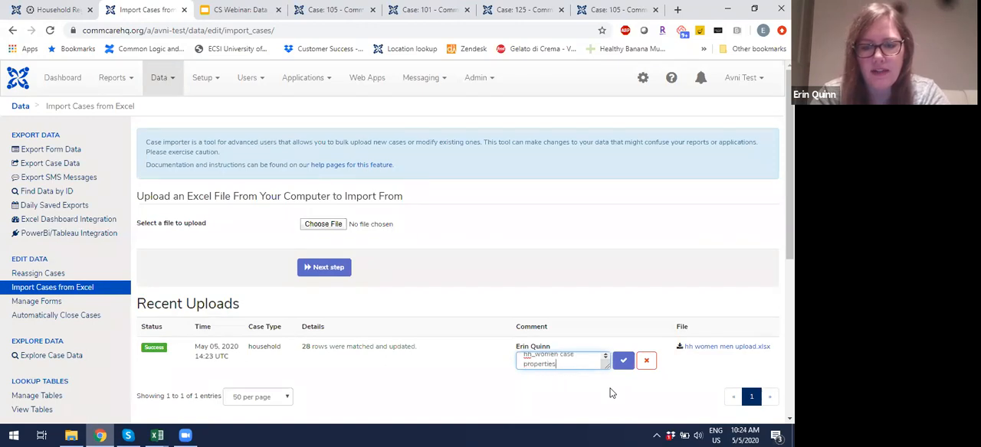
text( for all registered cases)
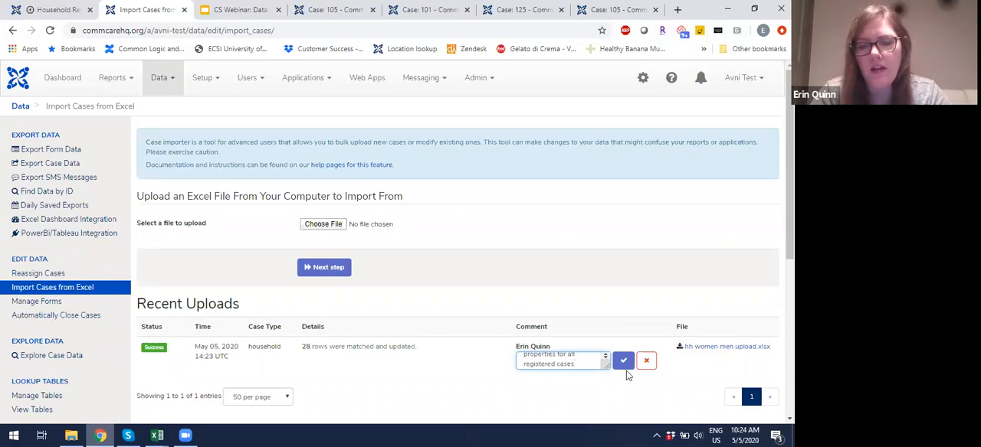
click(623, 361)
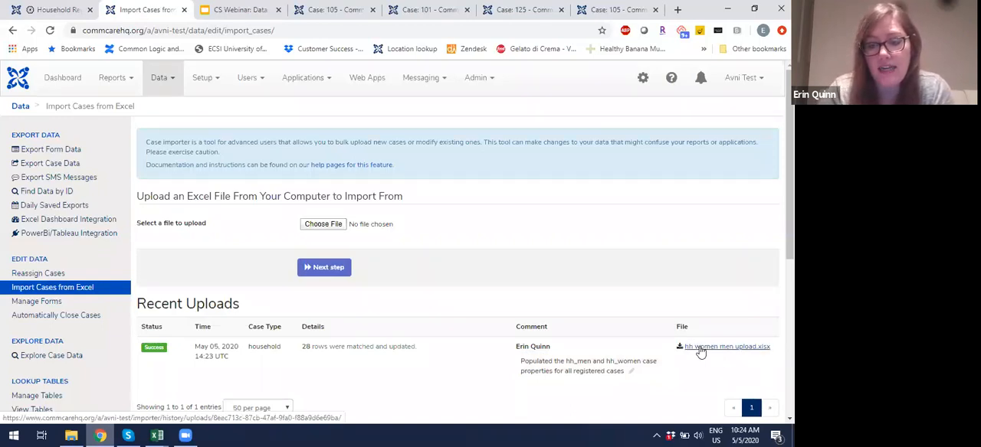
Step: Switch to the "CS Webinar: Data Cleaning with CommCare" presentation, start the slideshow, and advance to the "Data Pipeline Best Practices" slide
scroll(667, 370, down, 1)
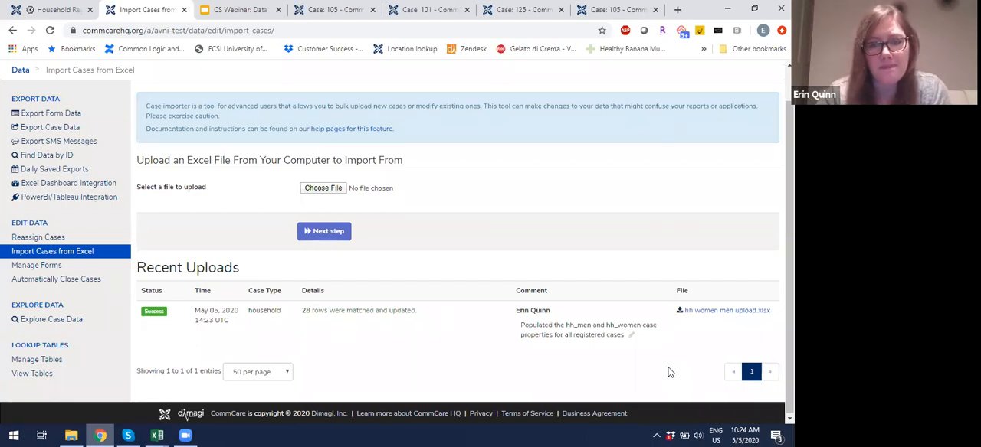
click(242, 10)
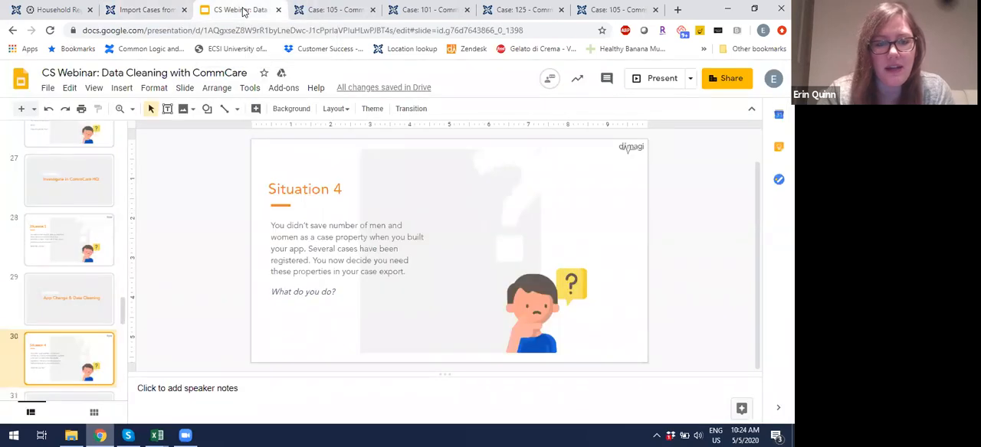
click(654, 87)
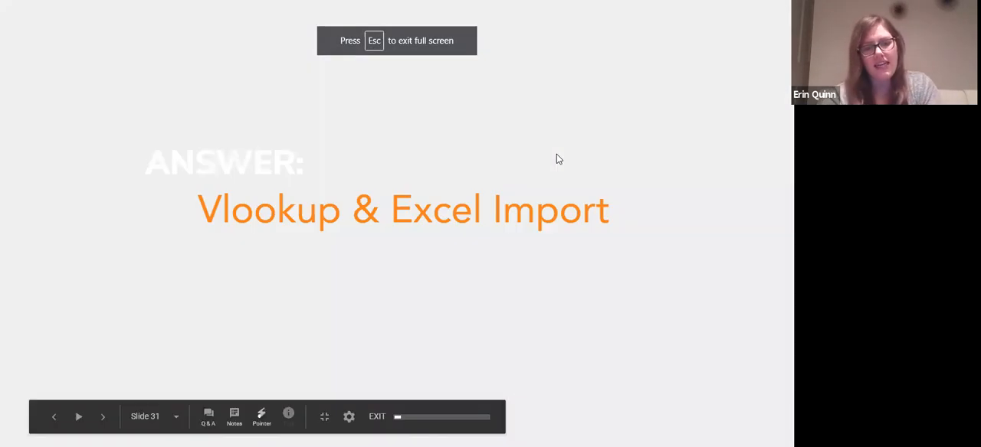
click(556, 155)
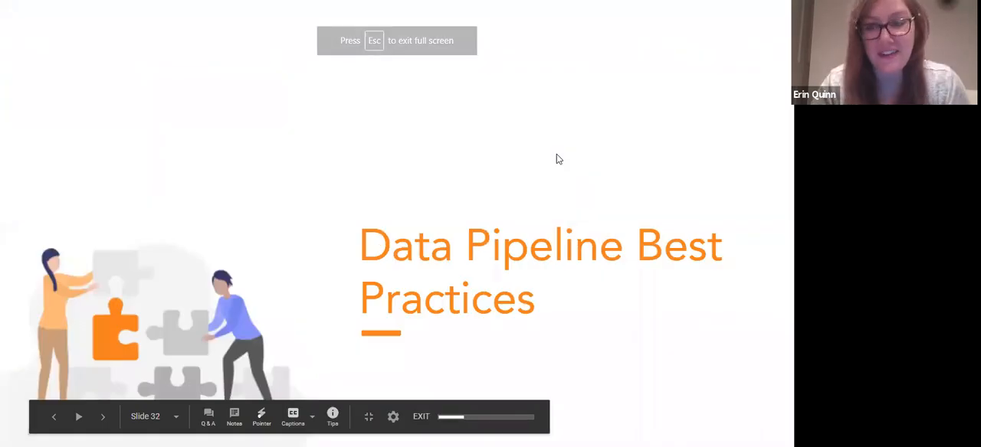